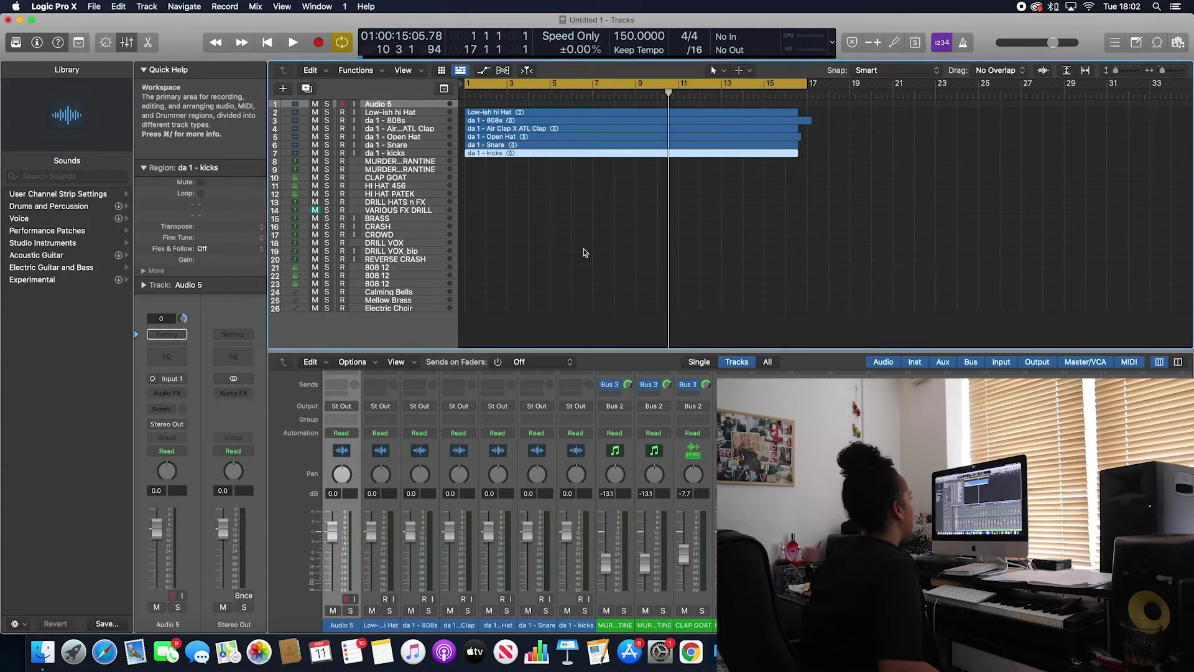
- Start playback and set the project tempo to 154
key(space)
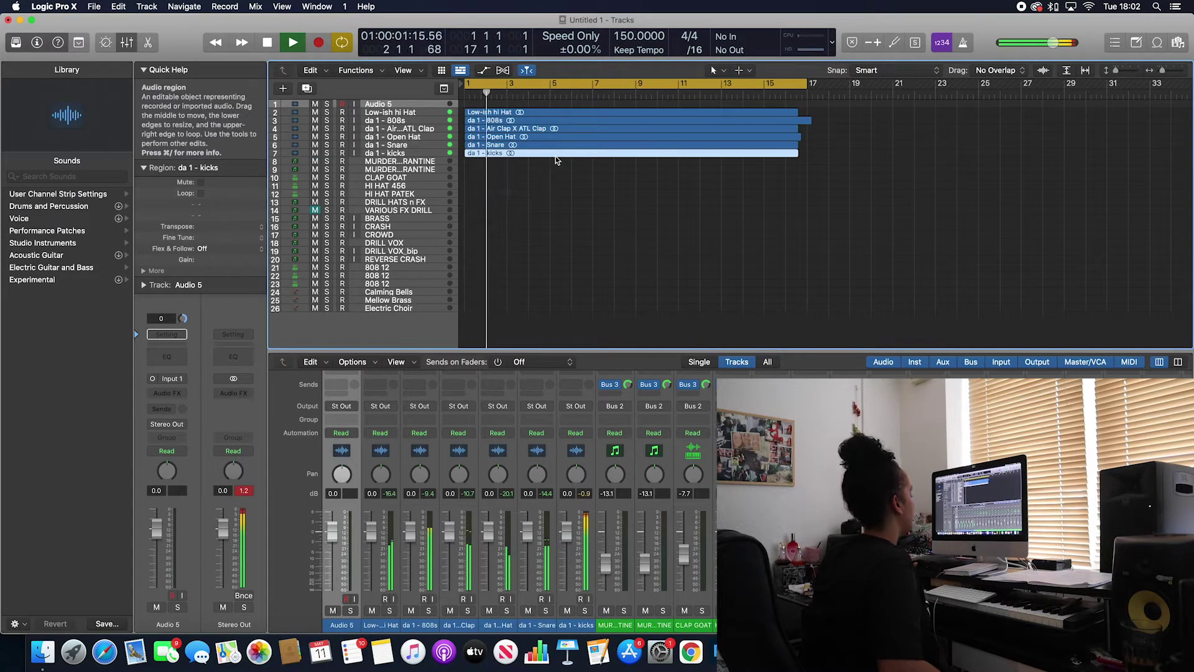
scroll(612, 220, up, 10)
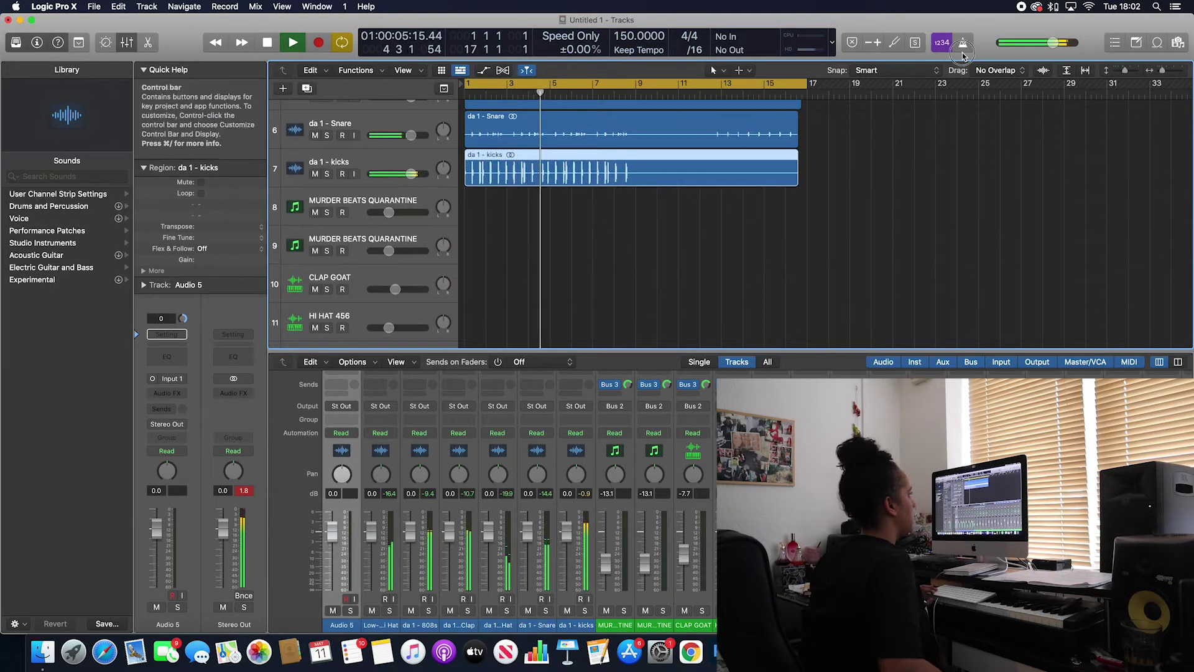
scroll(830, 204, up, 8)
scroll(741, 148, up, 5)
drag(639, 36, 636, 13)
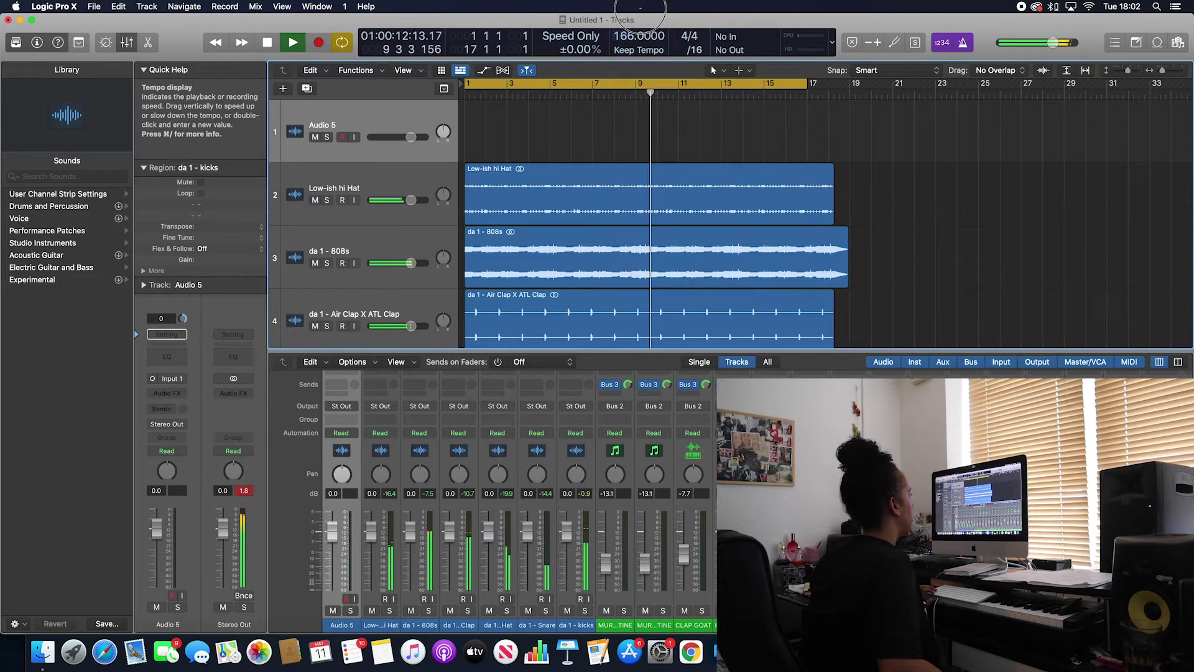
key(Return)
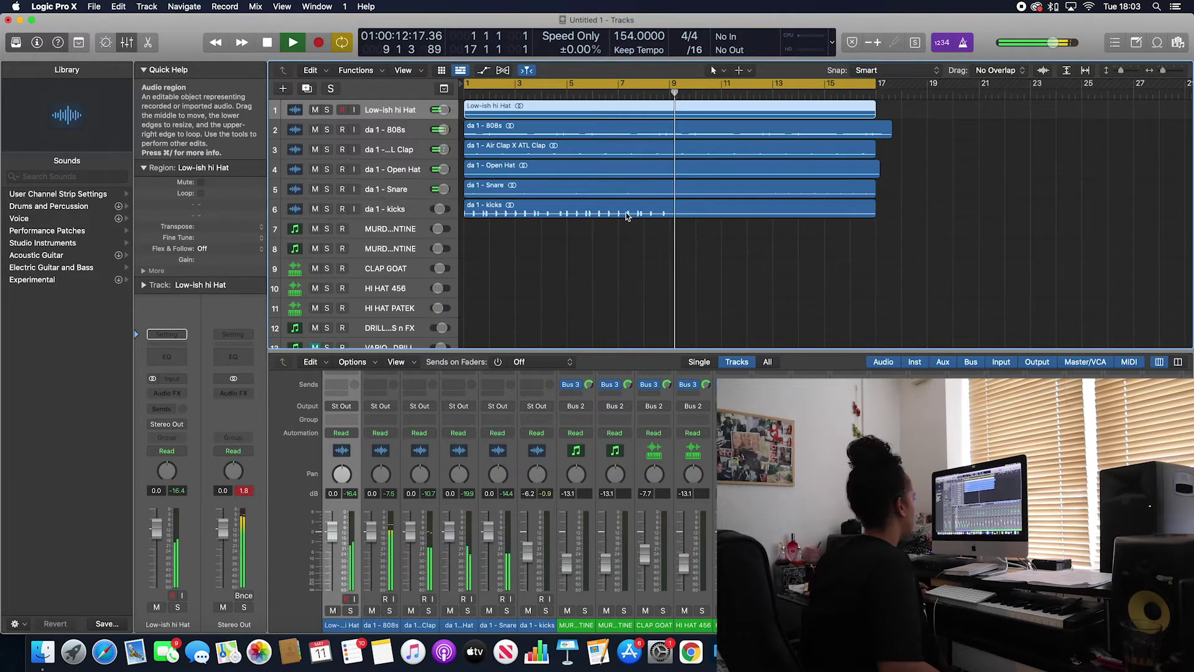
- Move the kicks region to start at bar 9 and trim its end to bar 17
click(650, 214)
drag(650, 214, 856, 214)
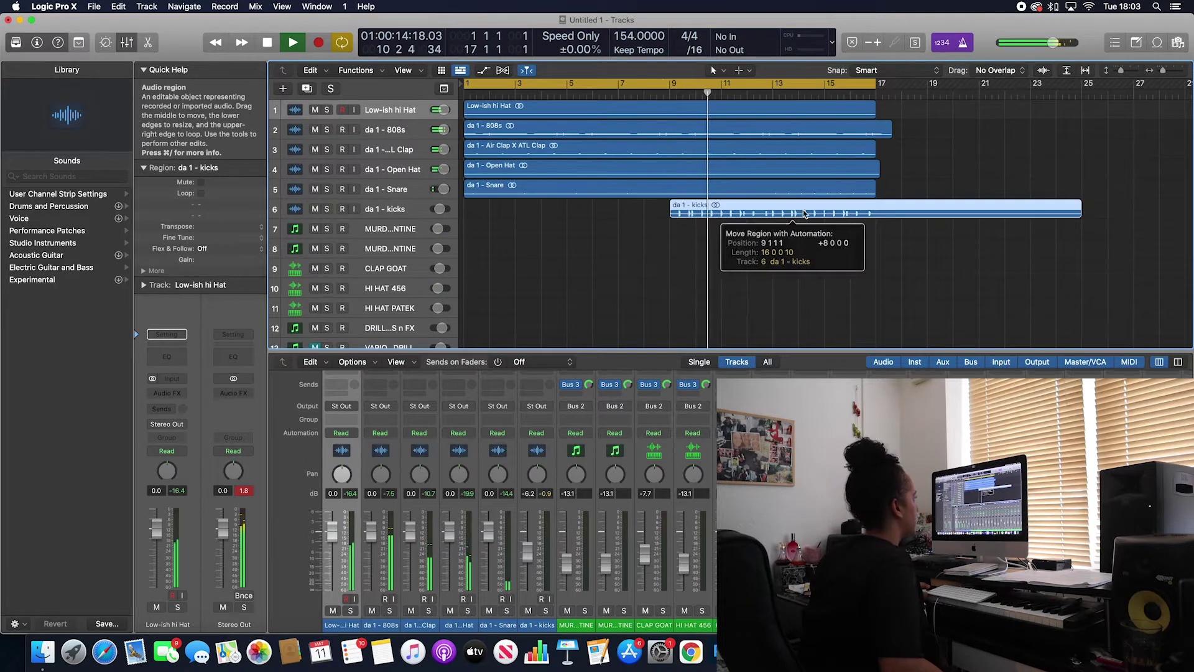
click(1060, 269)
drag(1081, 209, 875, 212)
- Audition the kicks track in solo and lower its volume to -14.8 dB
click(326, 209)
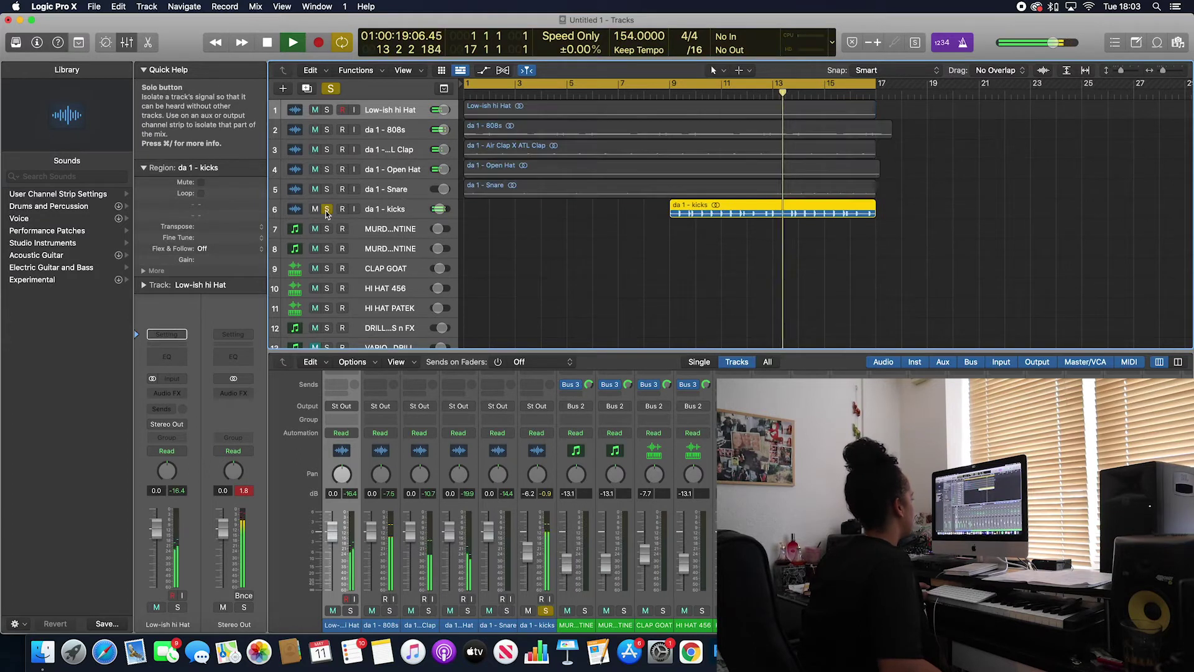
click(326, 210)
drag(527, 551, 528, 567)
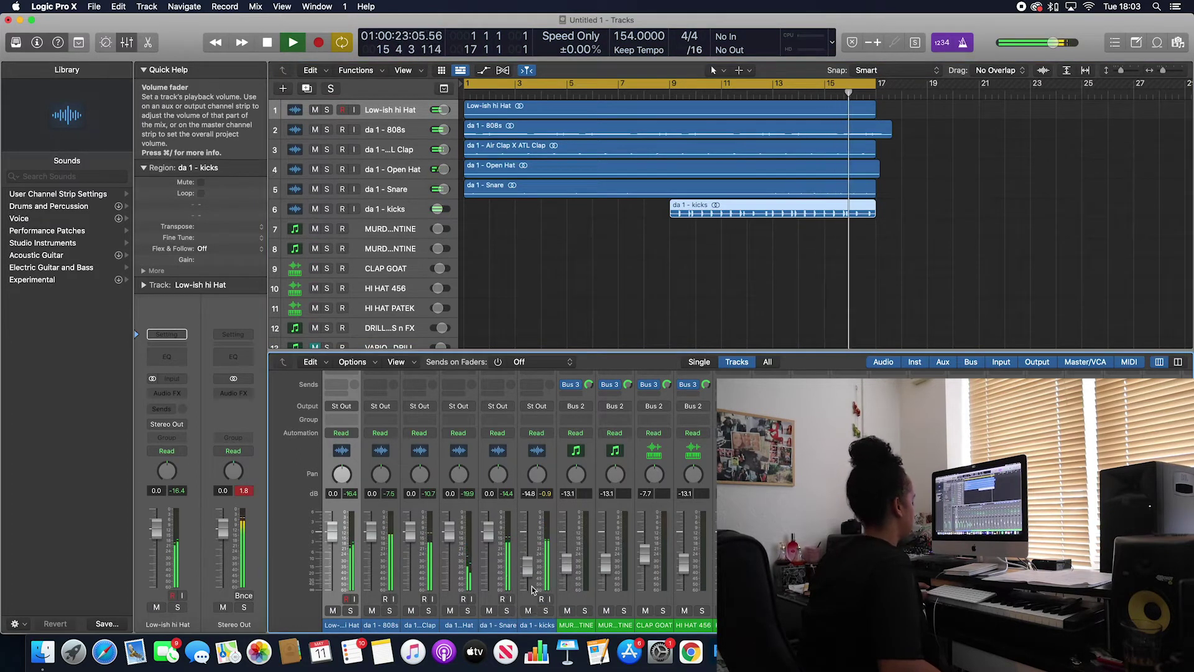
- Try to trim the end of the 808s region back to about bar 17
scroll(674, 256, down, 2)
scroll(674, 256, up, 5)
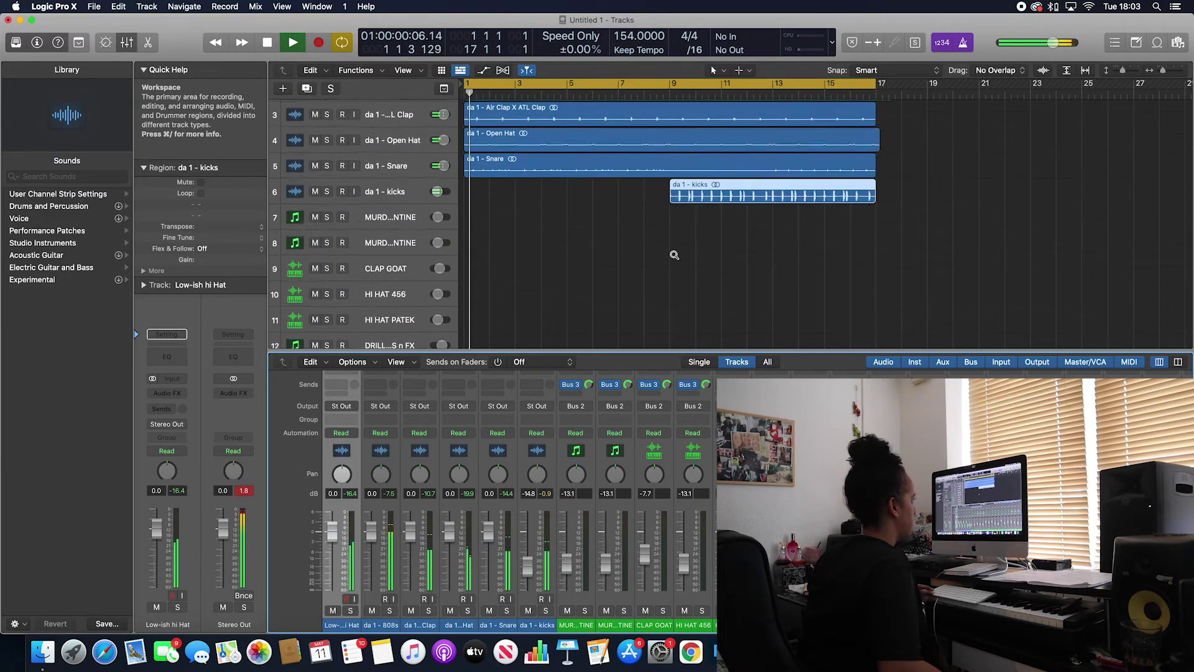
scroll(673, 256, down, 8)
scroll(670, 257, down, 2)
scroll(751, 176, up, 2)
scroll(751, 178, up, 3)
drag(891, 118, 878, 140)
key(z)
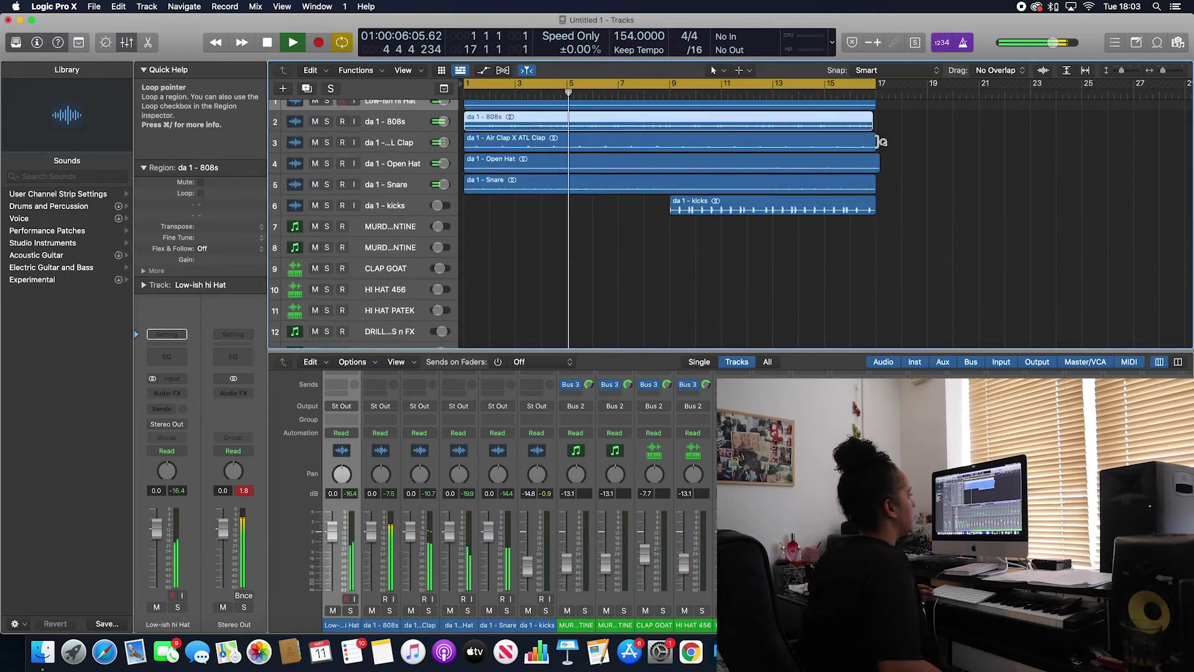
drag(993, 130, 1000, 131)
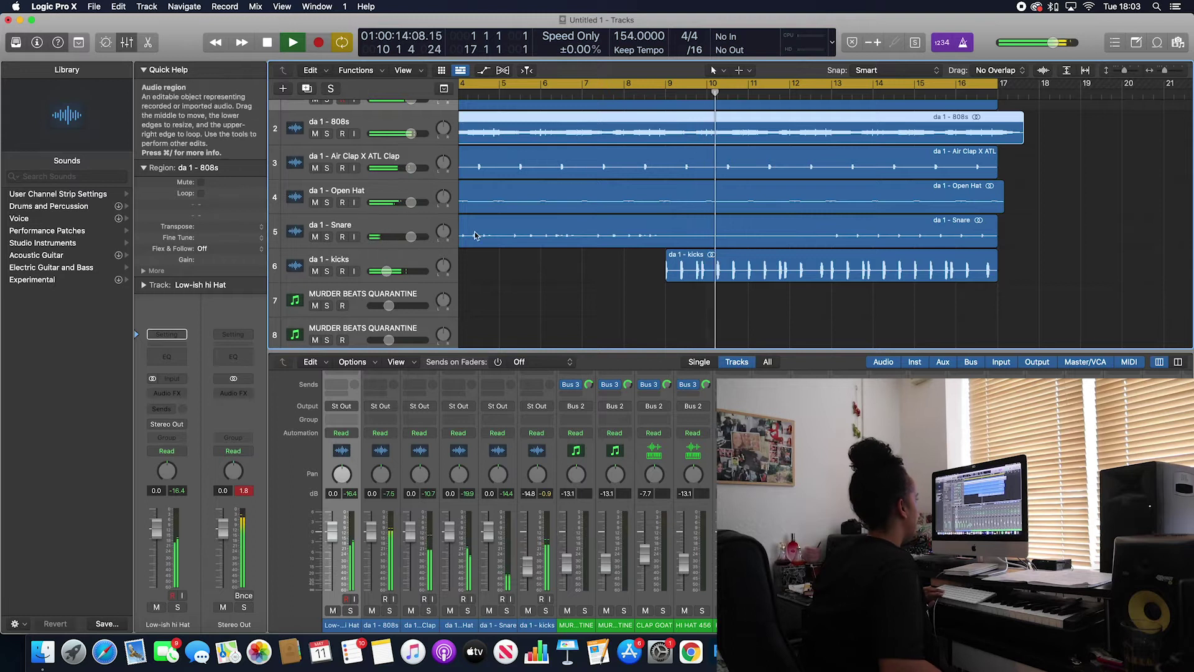
- Audition the Air Clap X ATL Clap and Open Hat tracks in solo during playback
click(327, 168)
click(327, 168)
click(327, 169)
click(327, 169)
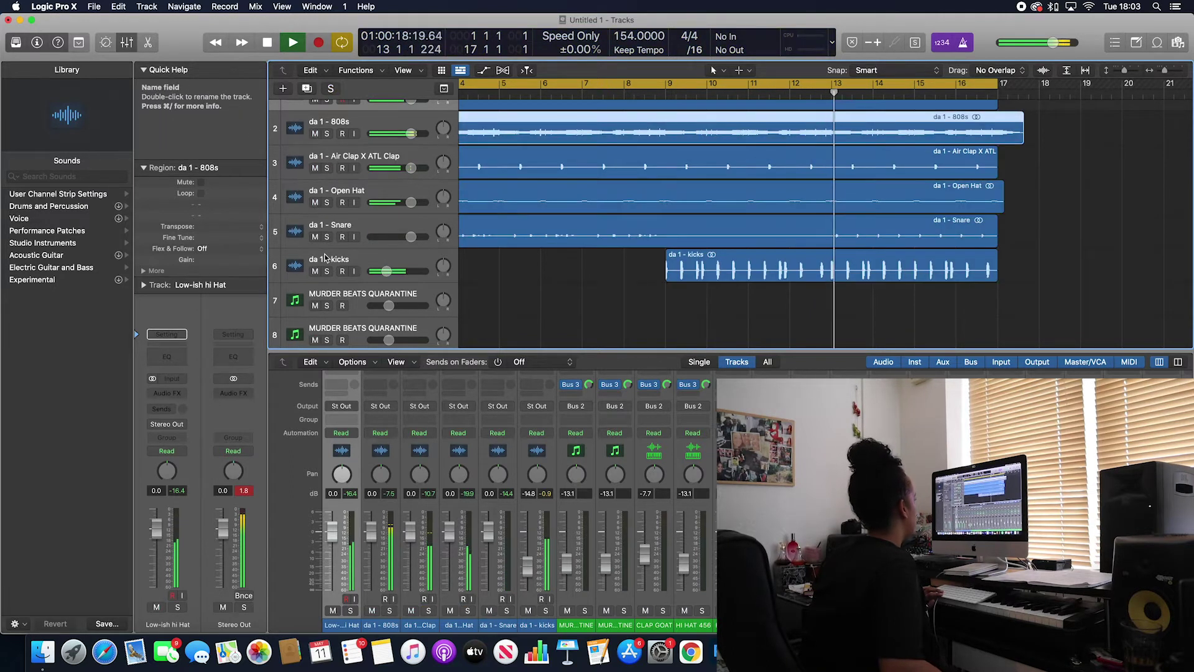
click(327, 169)
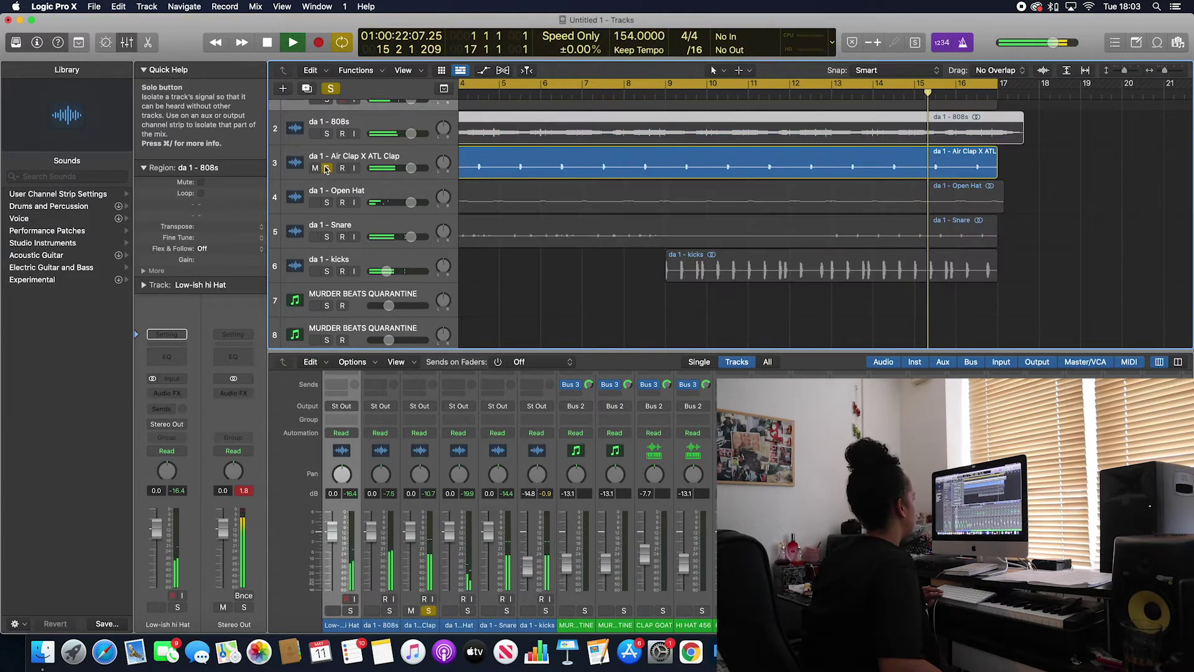
click(327, 169)
click(327, 203)
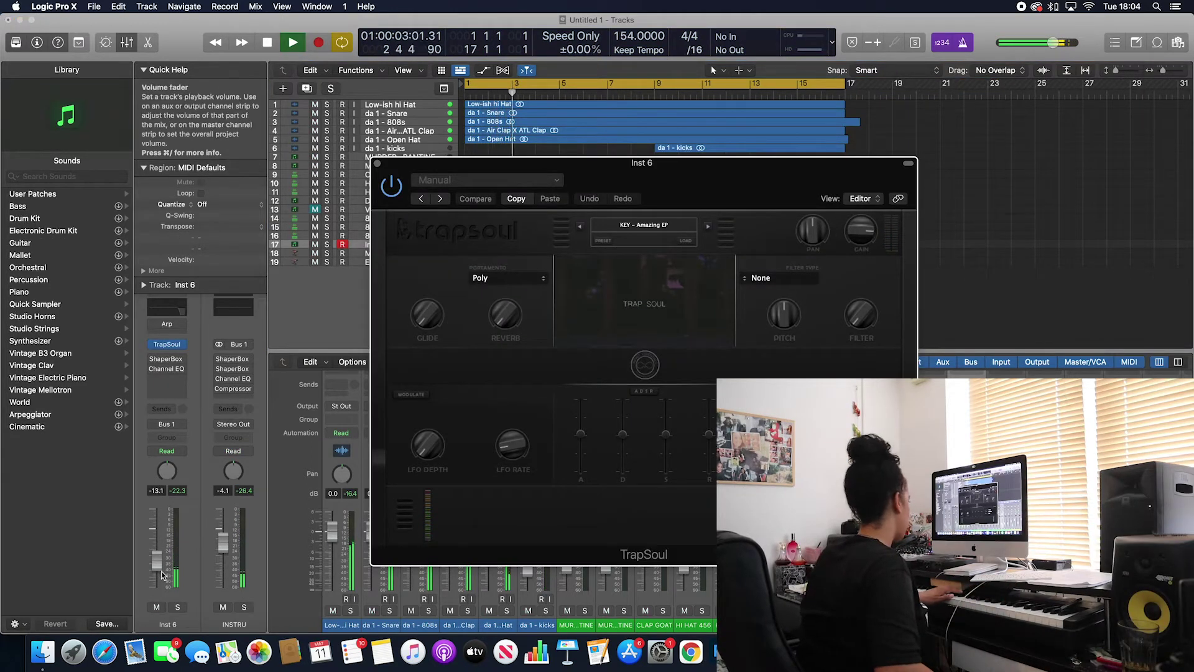
- Raise the Inst 6 track's volume to -1.5 dB and browse TrapSoul's presets to KEY - Hendrix
drag(159, 524, 159, 518)
click(709, 230)
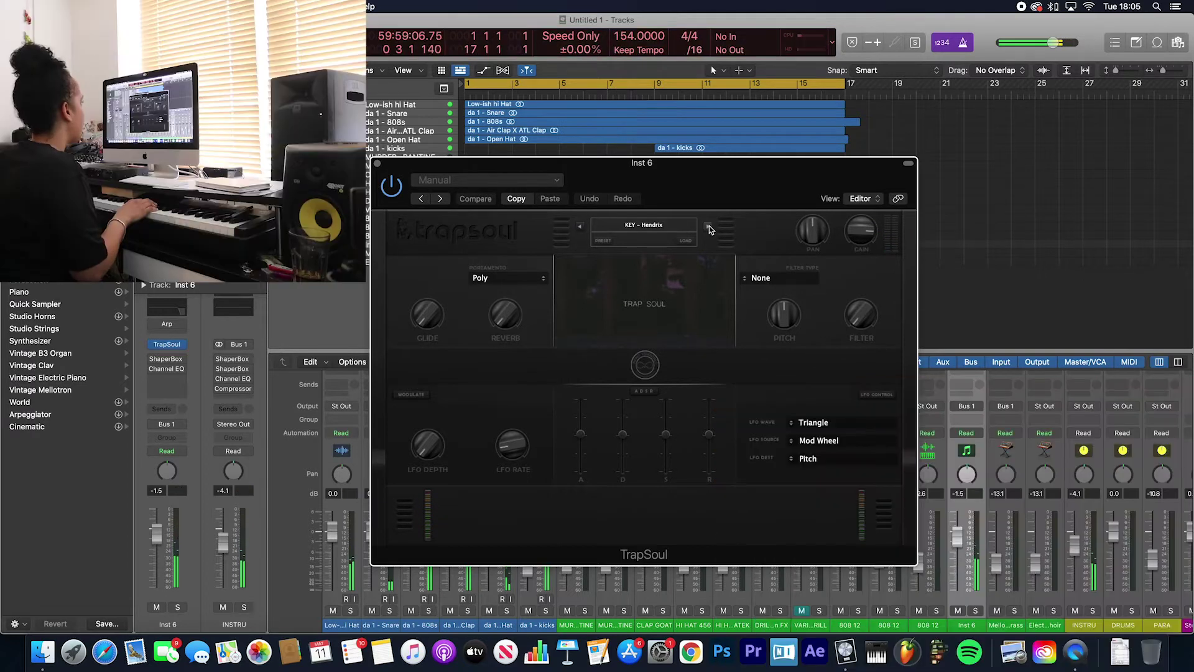
click(709, 226)
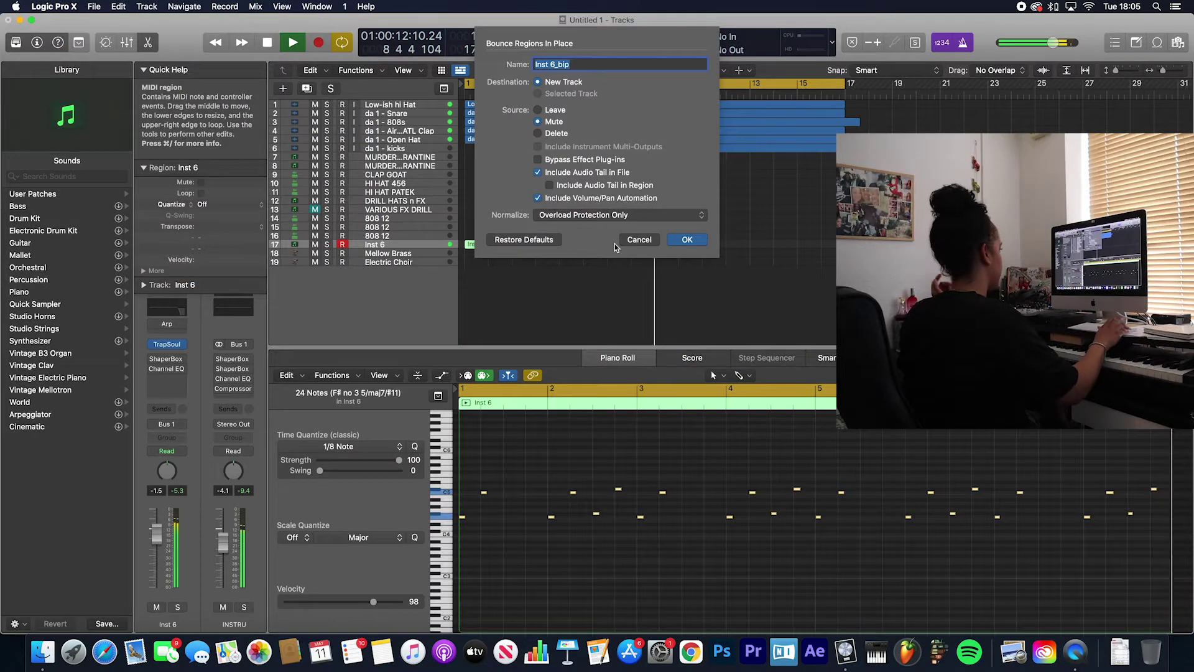
- Bounce the Inst 6 region in place to a new track and add Echo there with a 1/2 triplet note and reduced wet level
key(Return)
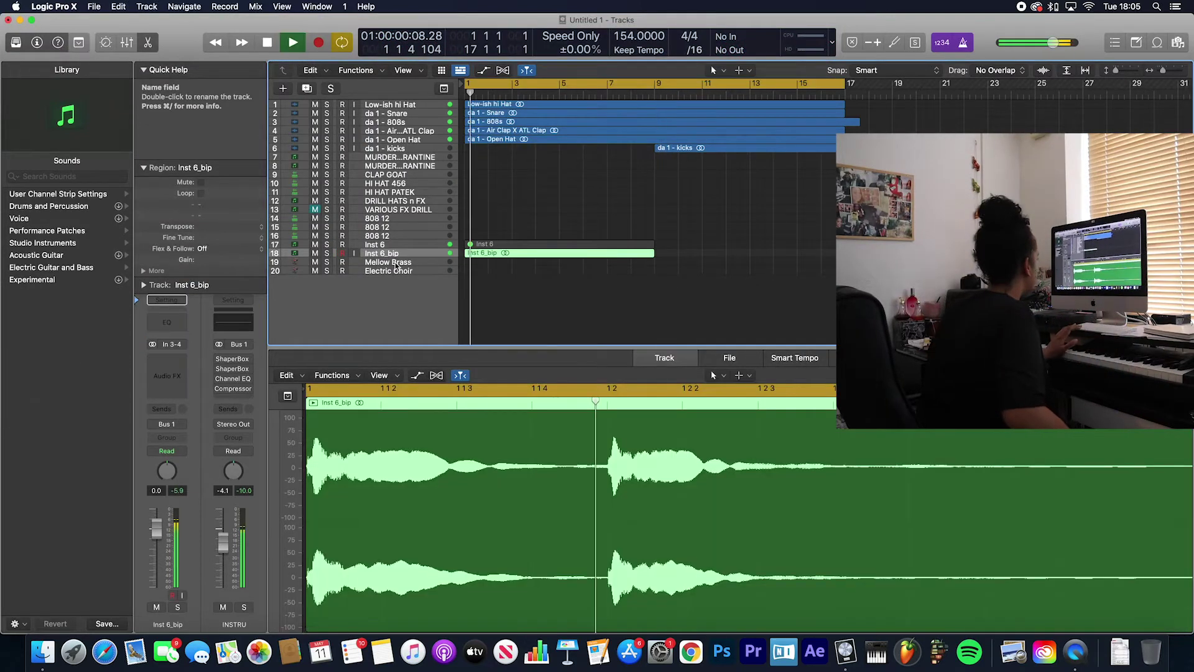
click(167, 359)
mouse_move(187, 456)
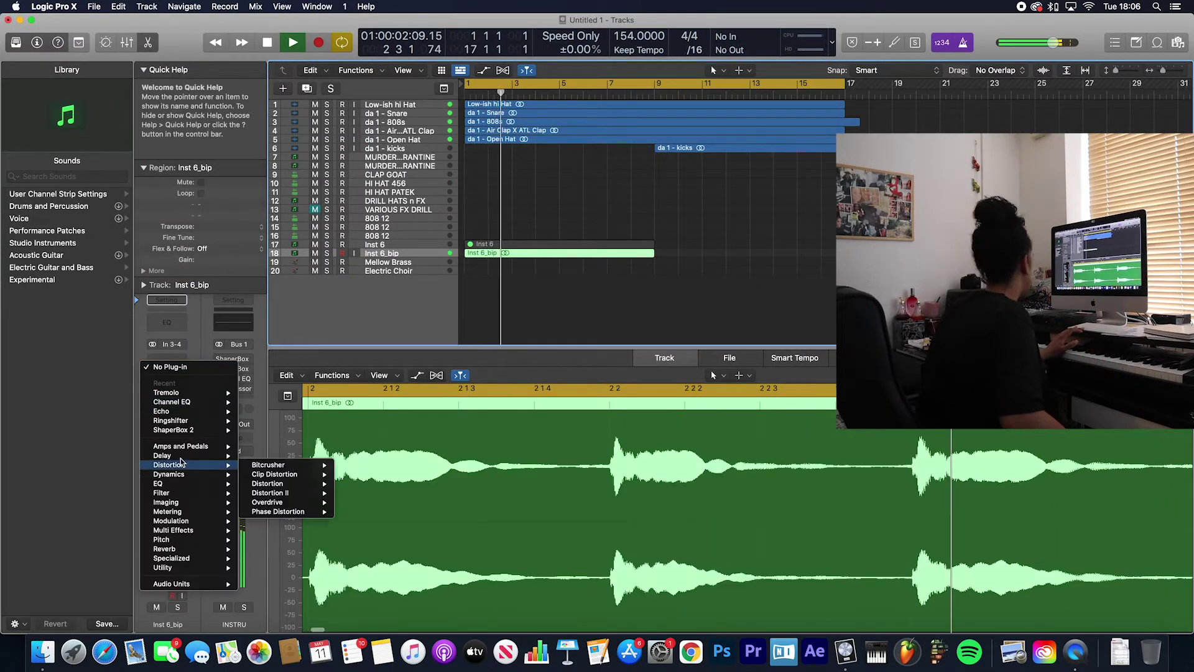
mouse_move(280, 466)
click(359, 465)
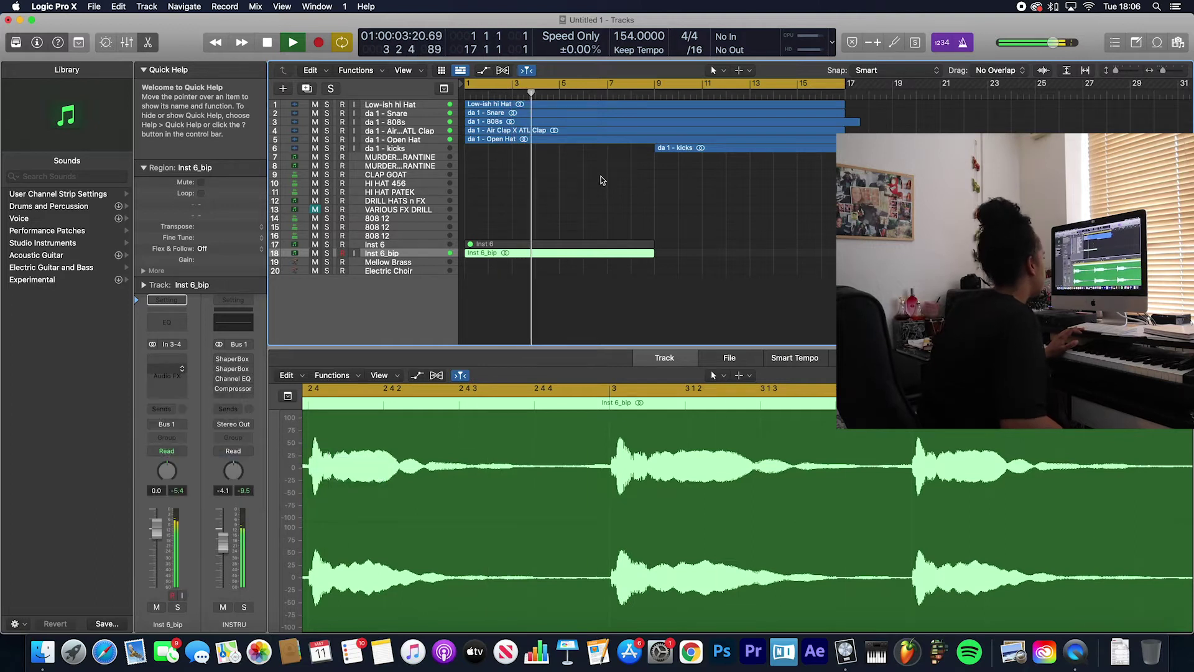
drag(419, 271, 432, 207)
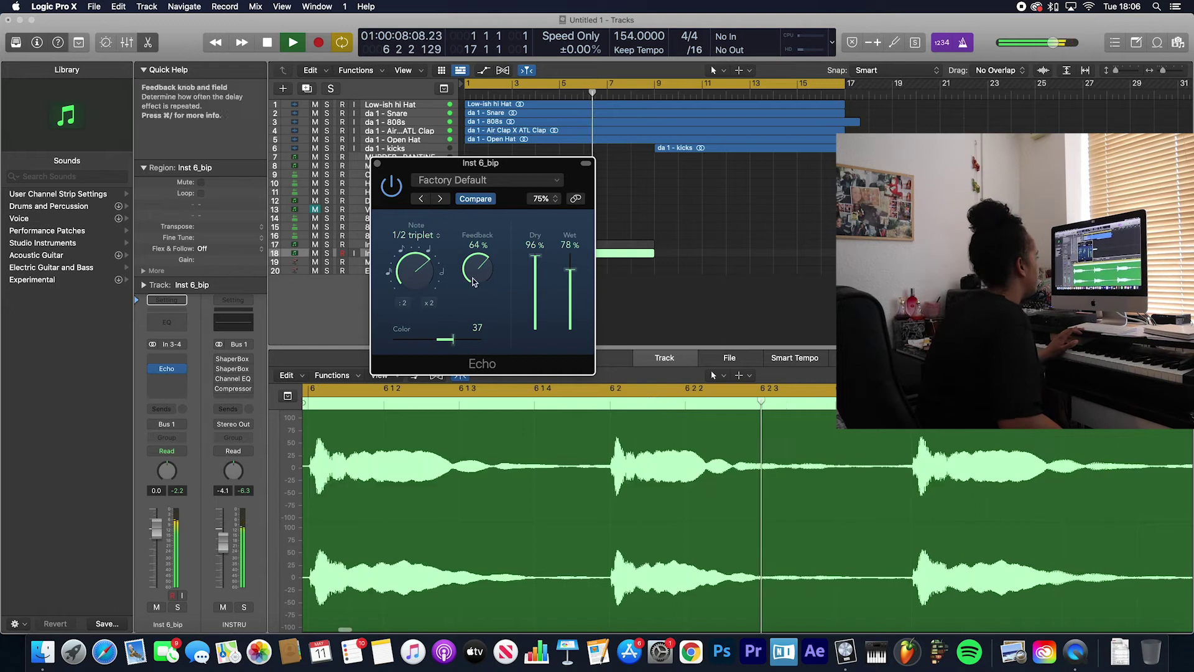
drag(570, 270, 570, 290)
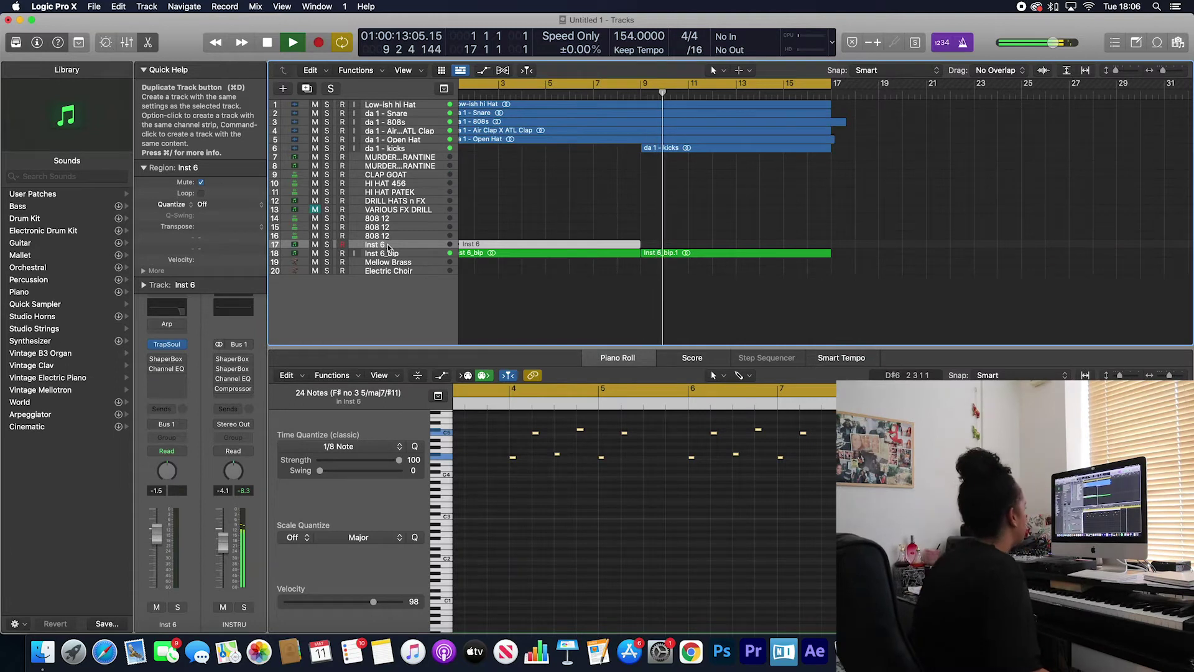
- Duplicate the Inst 6 instrument track with its settings and select the copy
key(super+d)
click(388, 247)
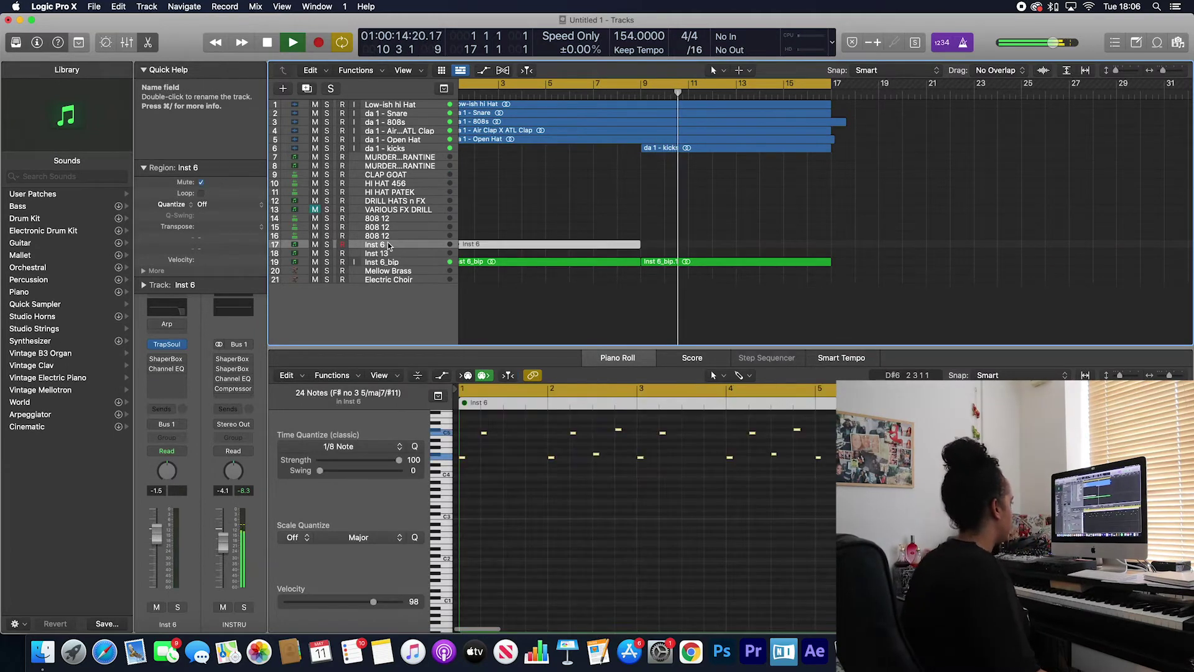
click(428, 252)
- Load the PAD - Prove To you preset in the duplicated track's TrapSoul and advance to the following preset
mouse_move(166, 348)
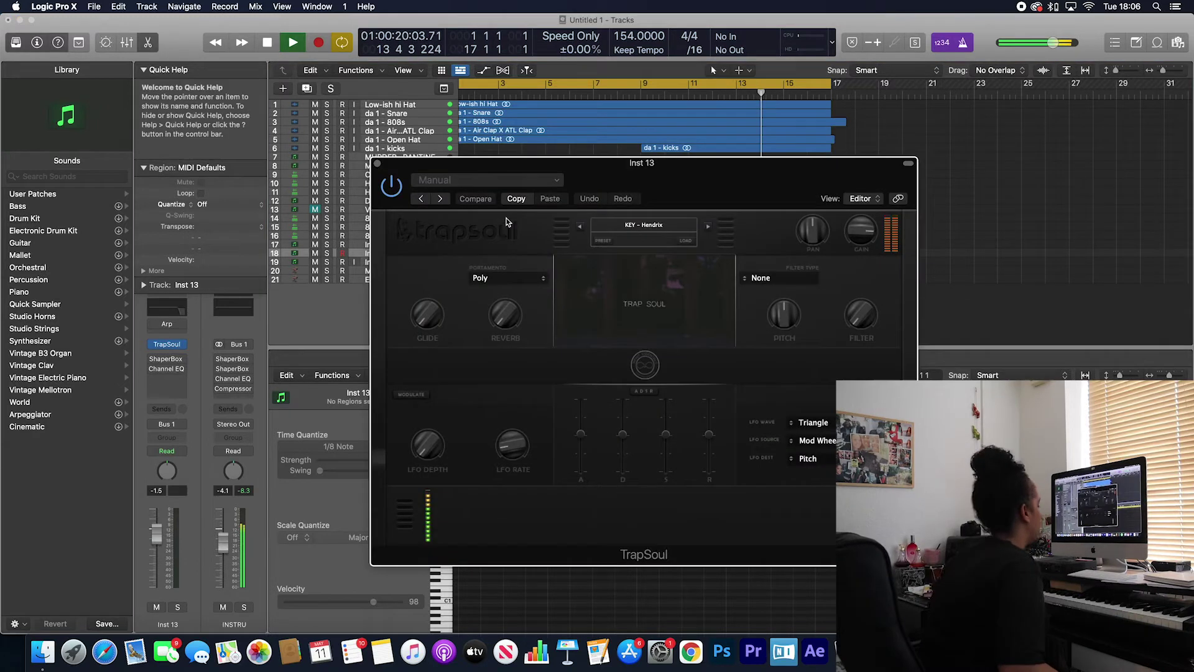
click(630, 228)
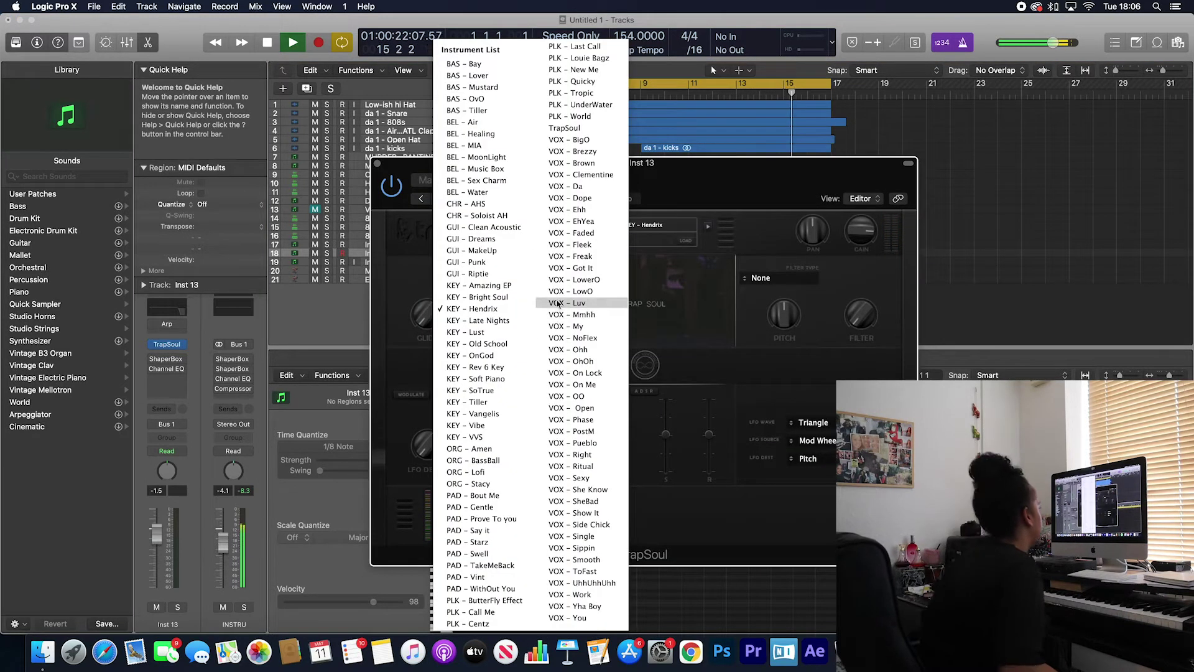
click(495, 519)
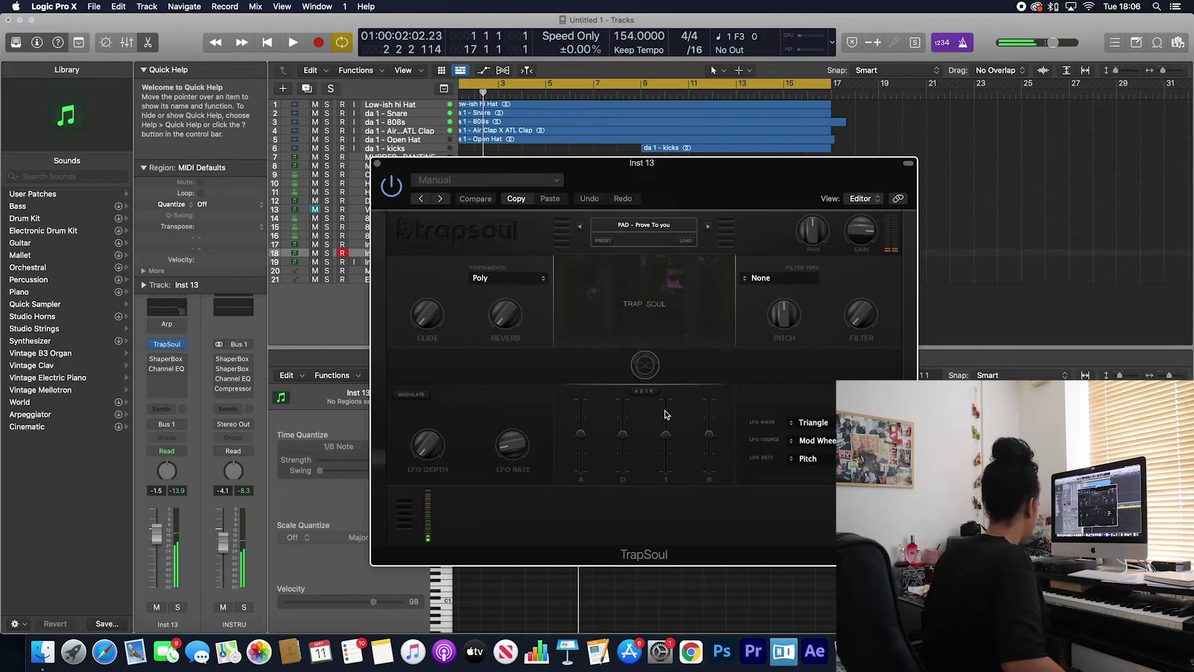
click(709, 227)
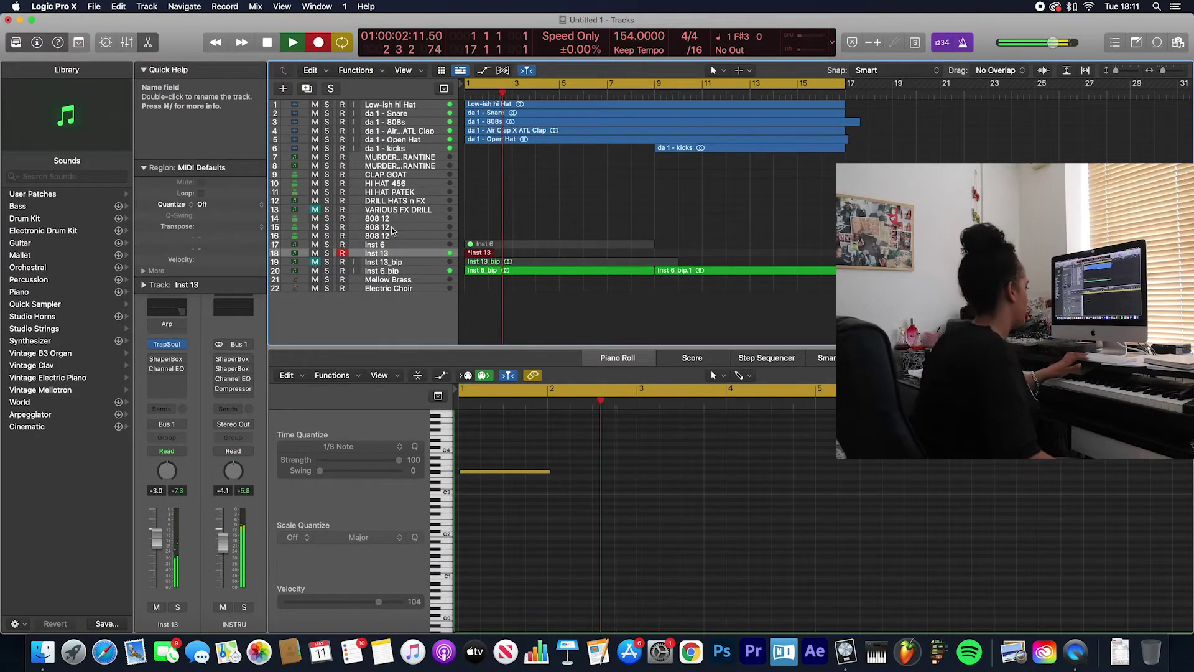
- Stop recording on Inst 13, play the take back and lengthen its note to about the middle of bar 2
key(space)
key(space)
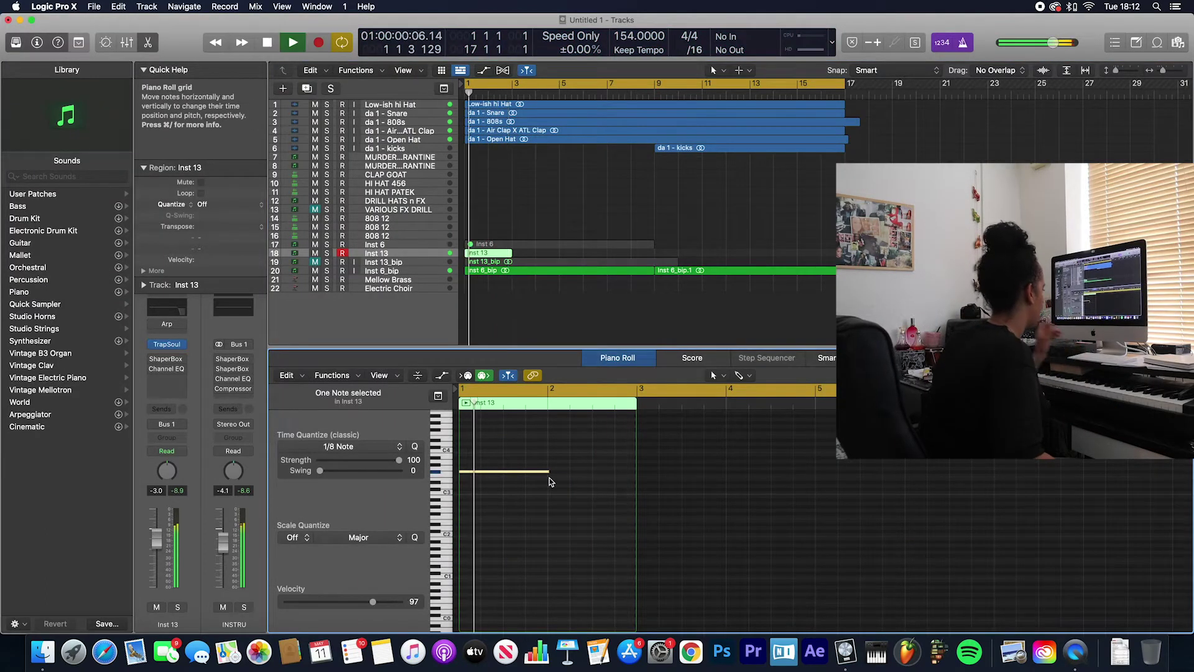
drag(550, 475, 591, 479)
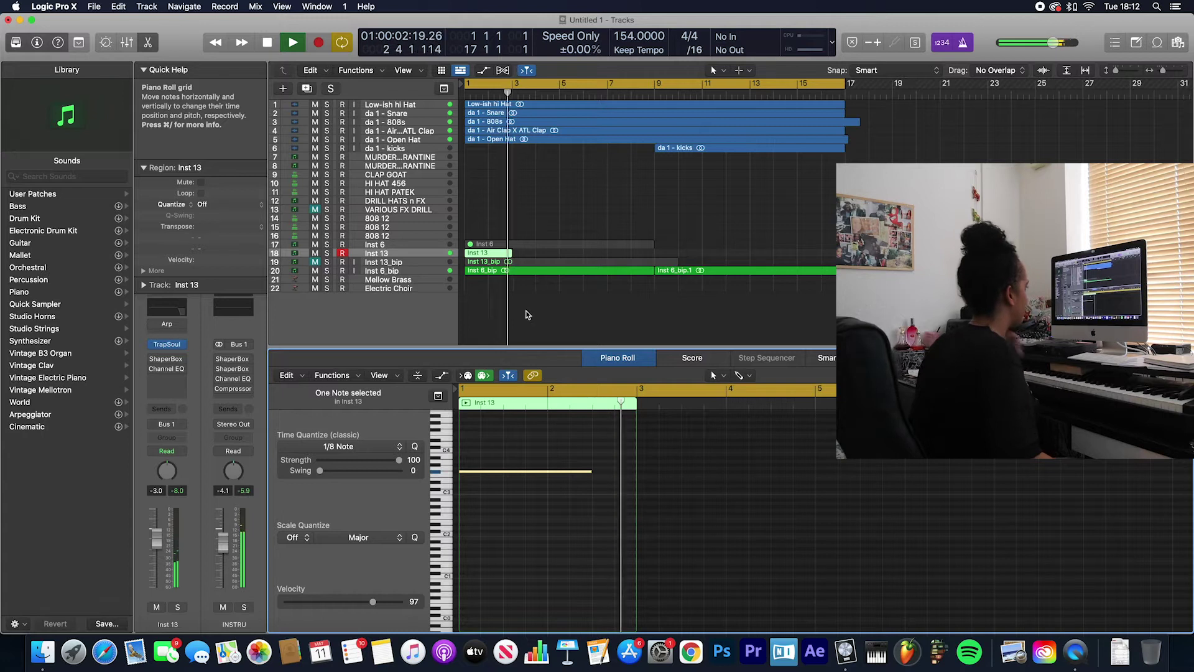
- Bounce the Inst 13 region in place to a new track and play the project
click(503, 254)
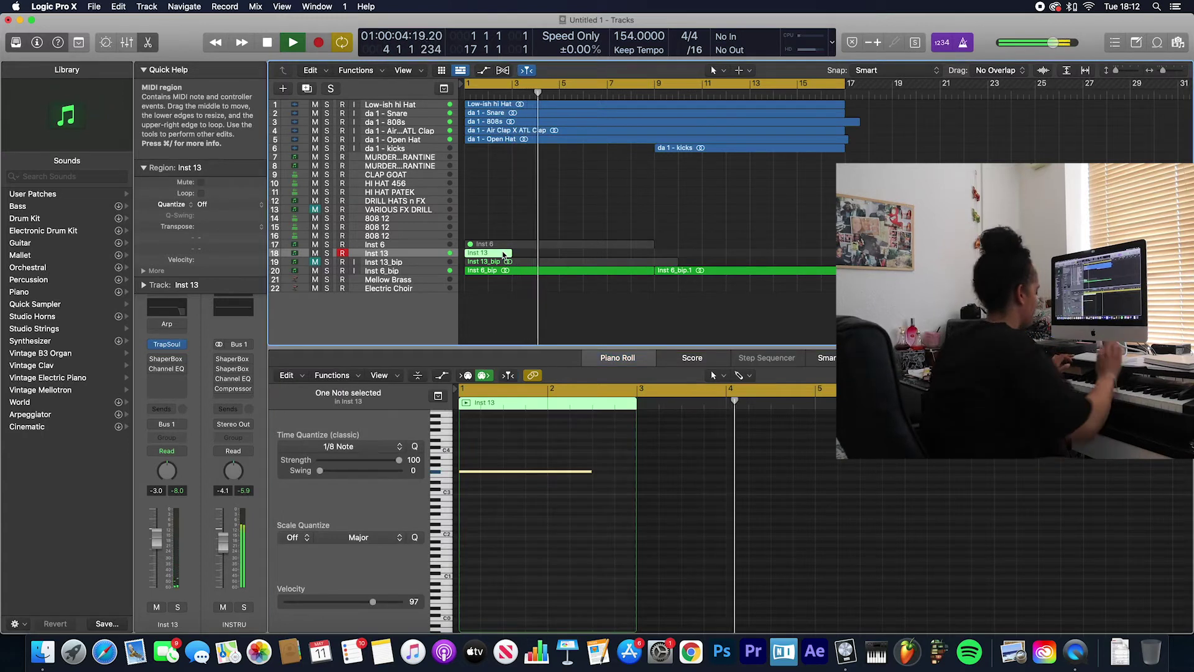
key(ctrl+b)
key(Return)
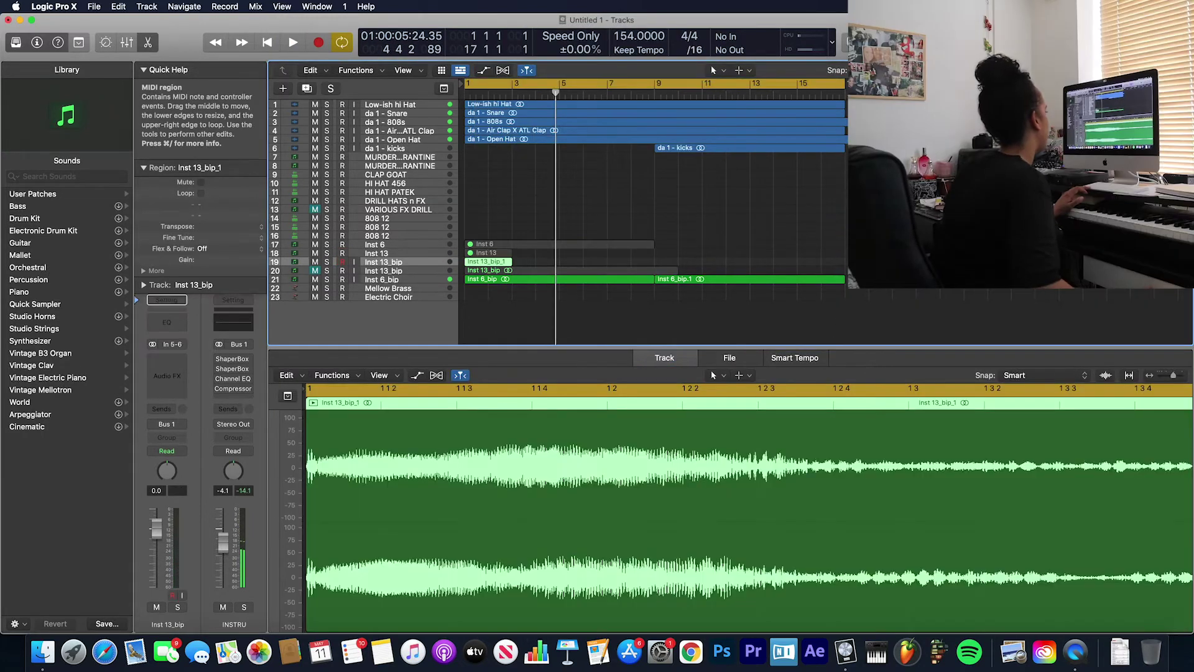
key(space)
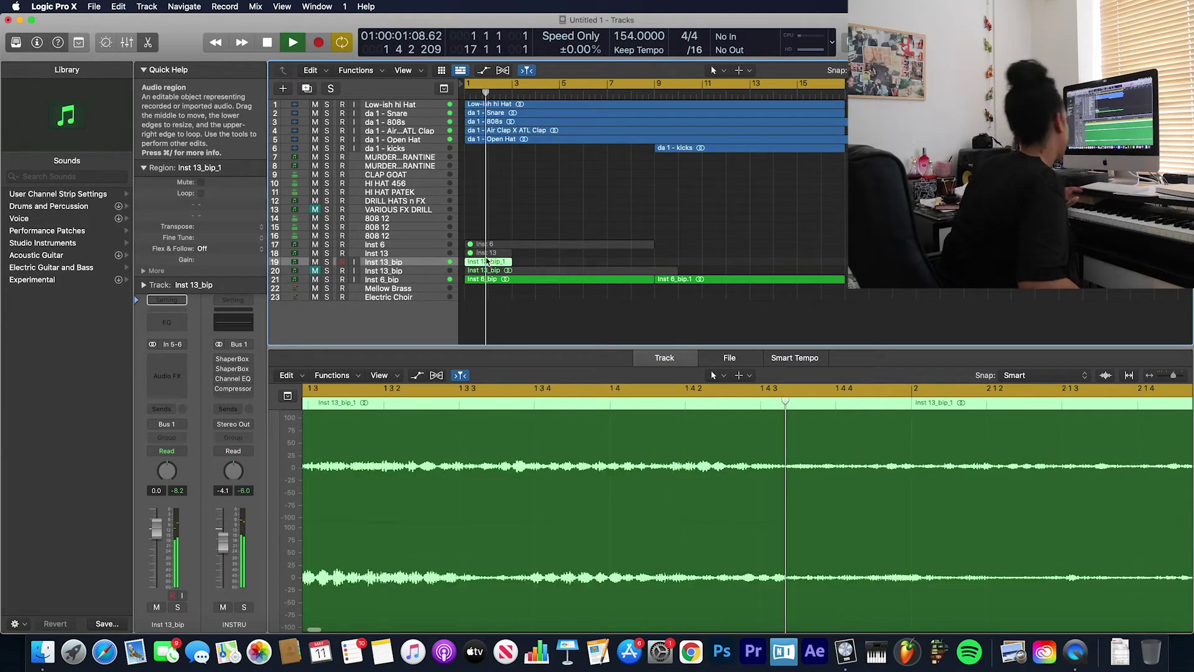
- Create a duplicate track with the Inst 6_bip settings and copy both Inst 6_bip regions onto it
click(431, 281)
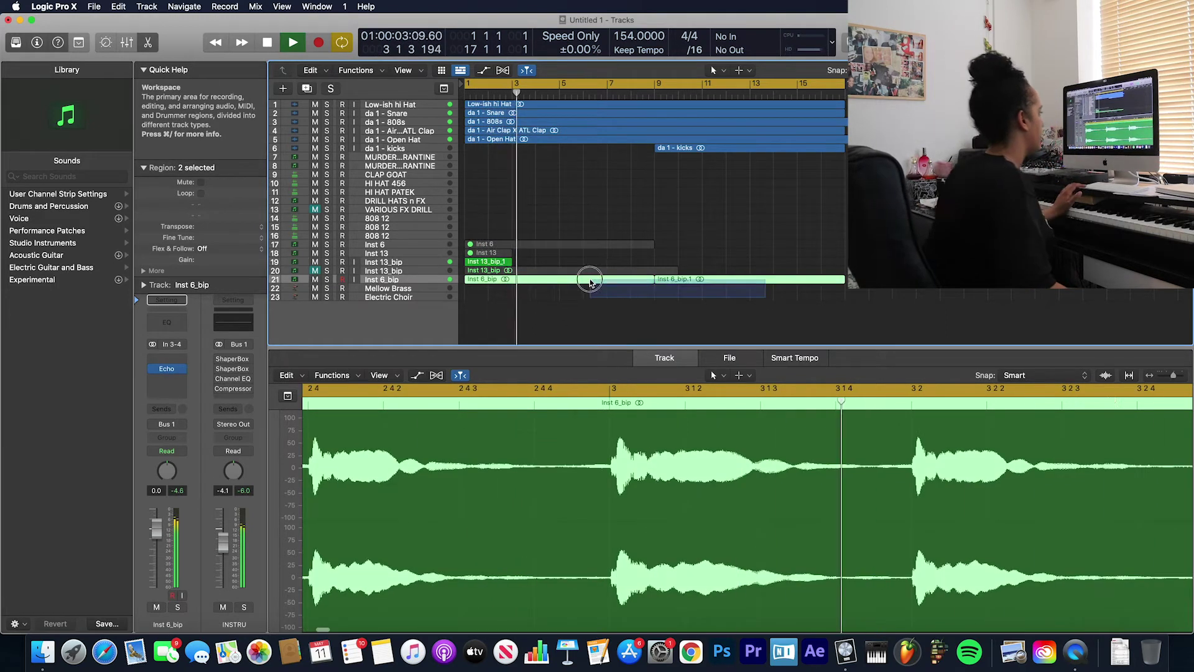
click(306, 88)
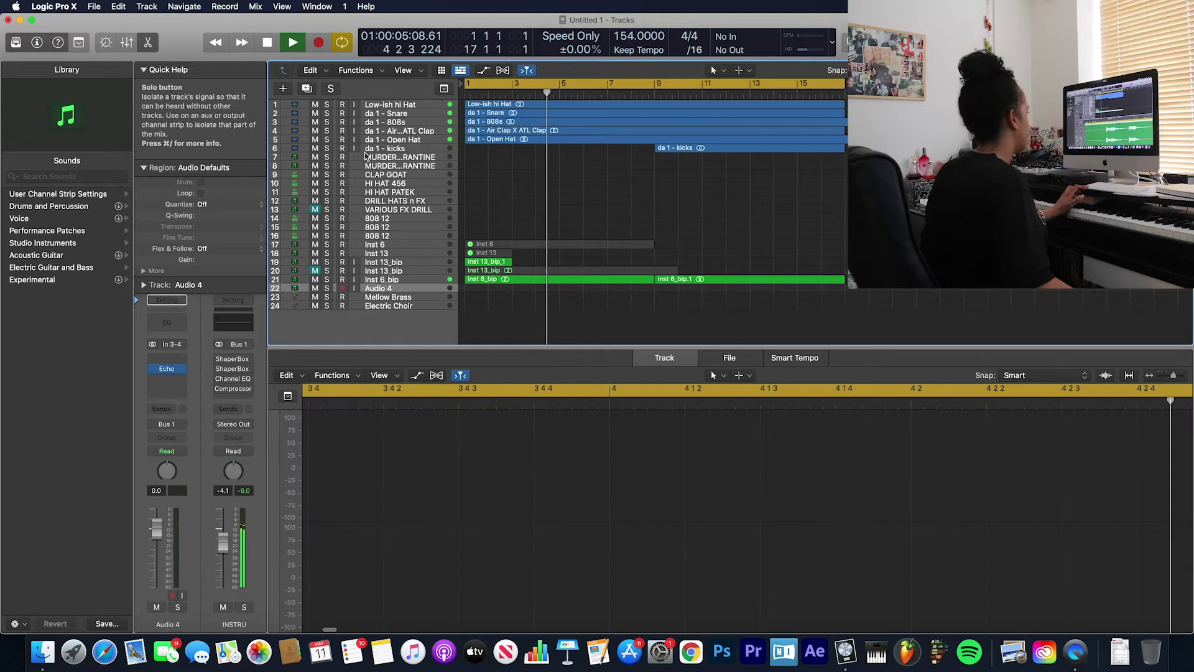
drag(628, 283, 627, 291)
- Insert a stereo Pitch Shifter after Echo on the track holding the copied Inst 6_bip regions
click(182, 370)
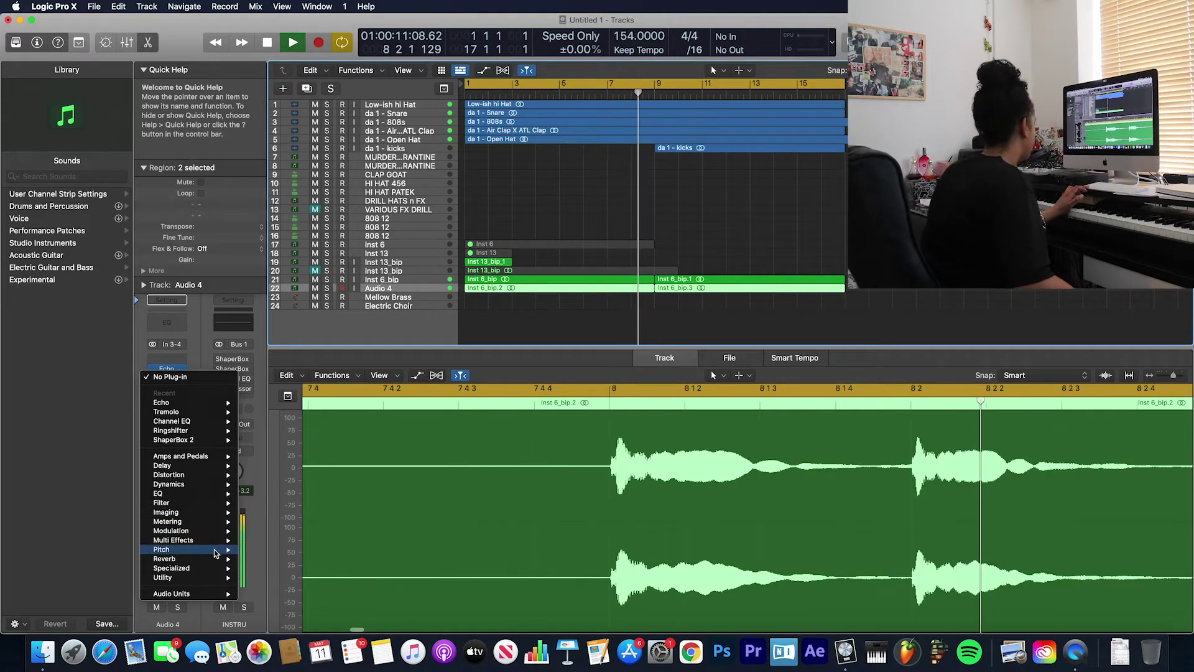
mouse_move(209, 549)
mouse_move(314, 558)
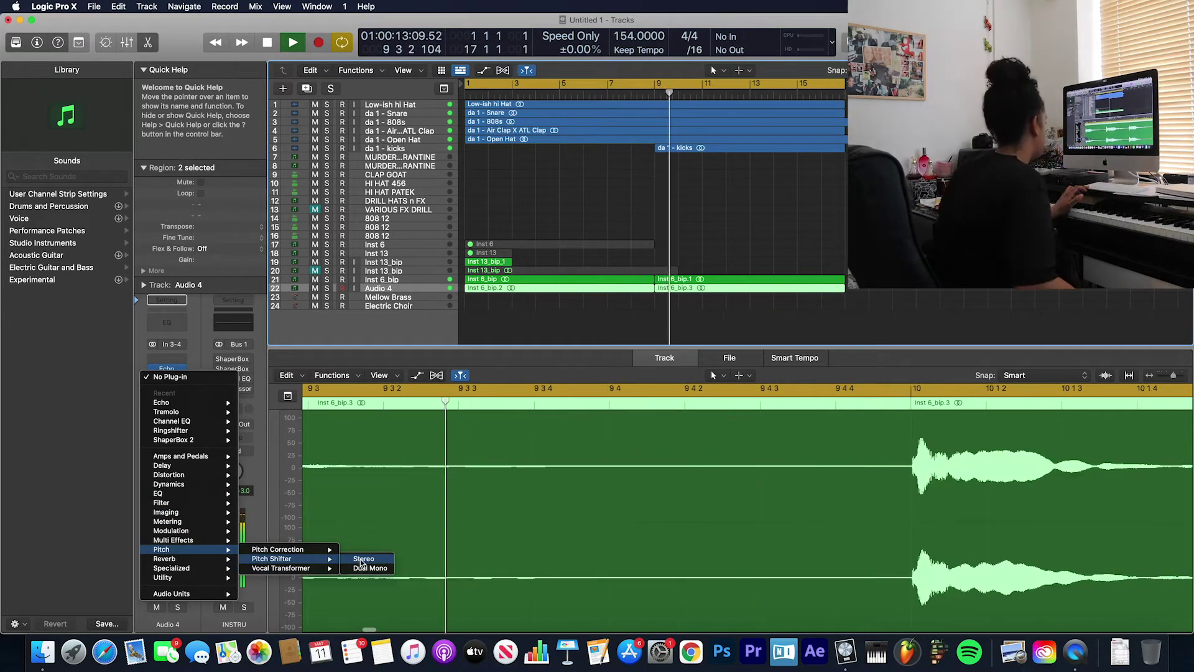
click(363, 560)
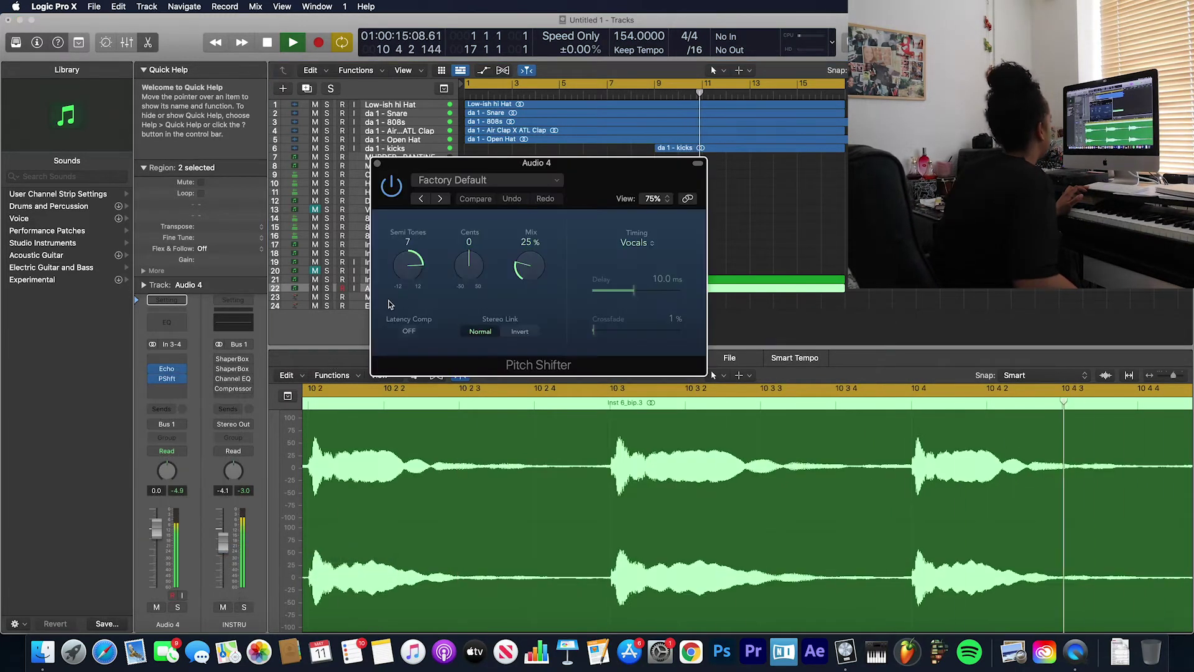
- Set the Audio 4 Pitch Shifter to -12 semitones and 100% mix, close it and lower the track's volume to -0.2 dB
drag(401, 256, 404, 398)
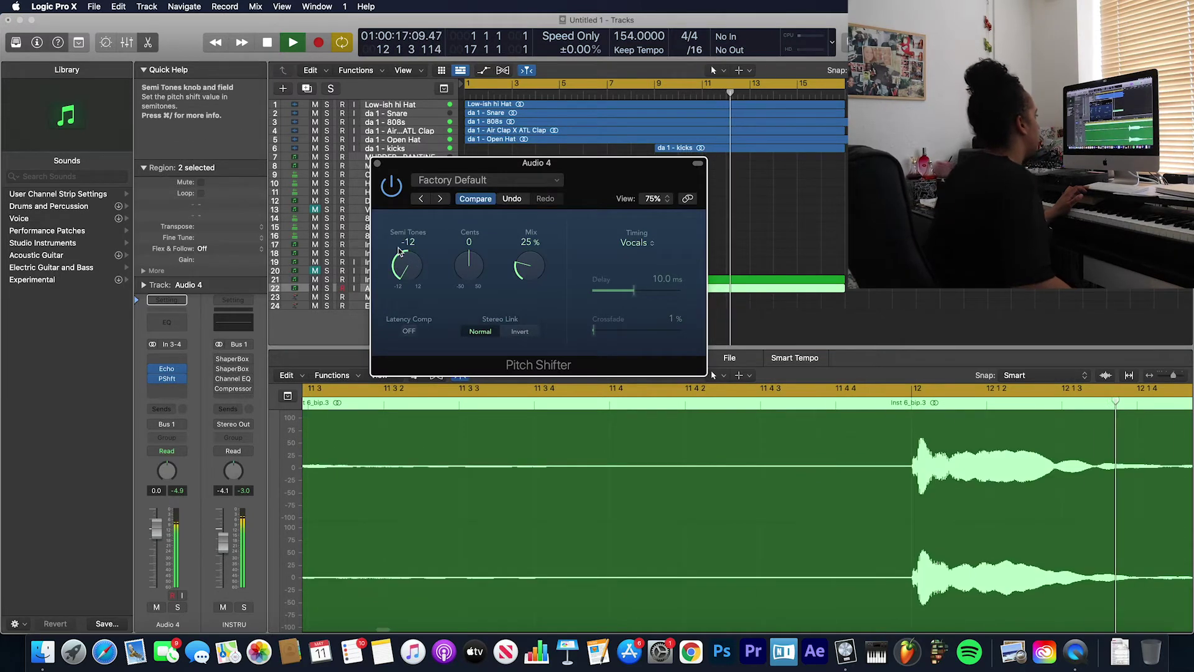
drag(532, 264, 541, 75)
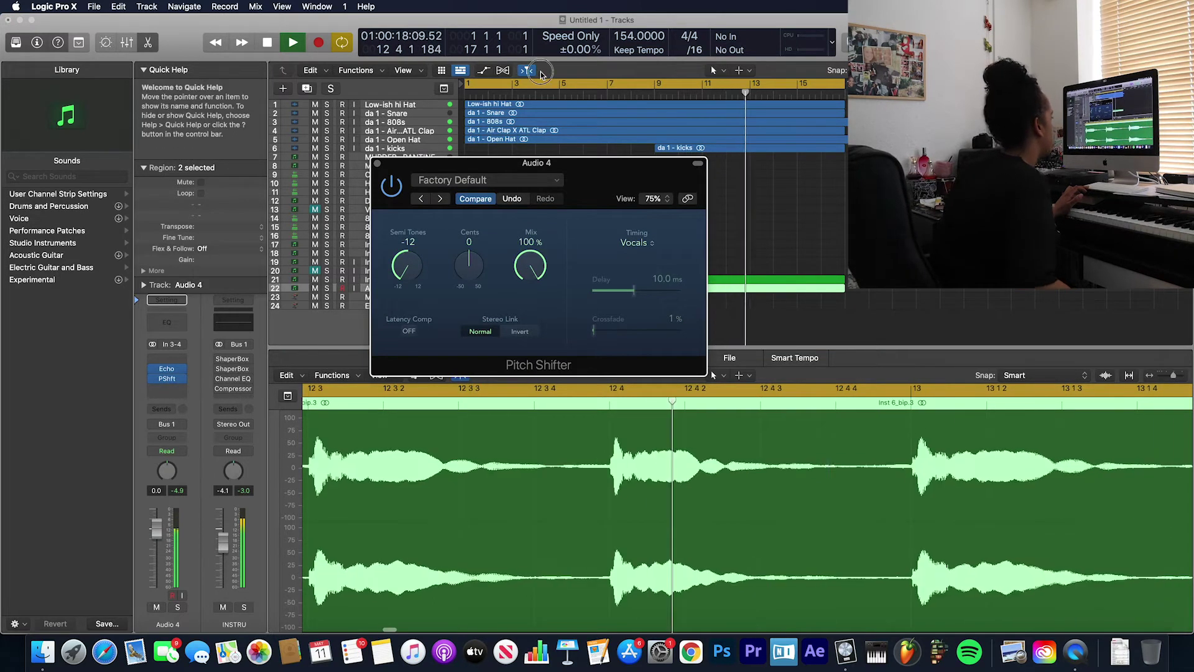
click(377, 163)
mouse_move(153, 532)
mouse_down()
mouse_move(154, 563)
mouse_move(159, 536)
mouse_up()
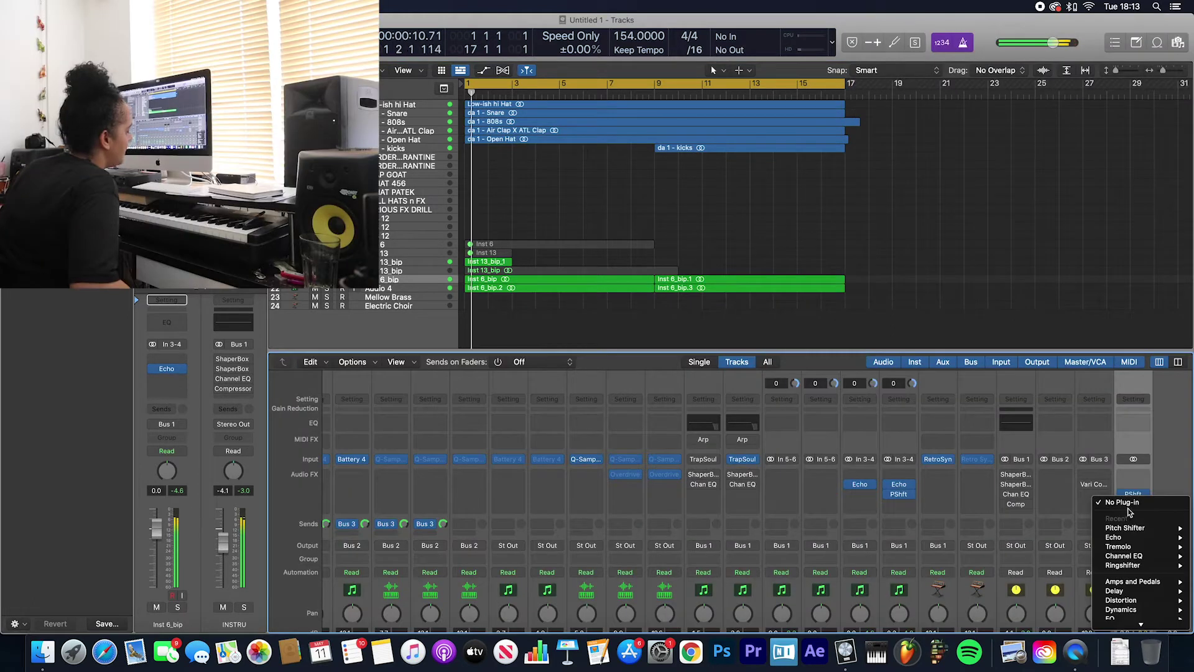
- Insert a stereo ShaperBox 2 after the Pitch Shifter on the Stereo Out channel and load its Half-time quick preset
mouse_move(1144, 668)
mouse_move(1102, 625)
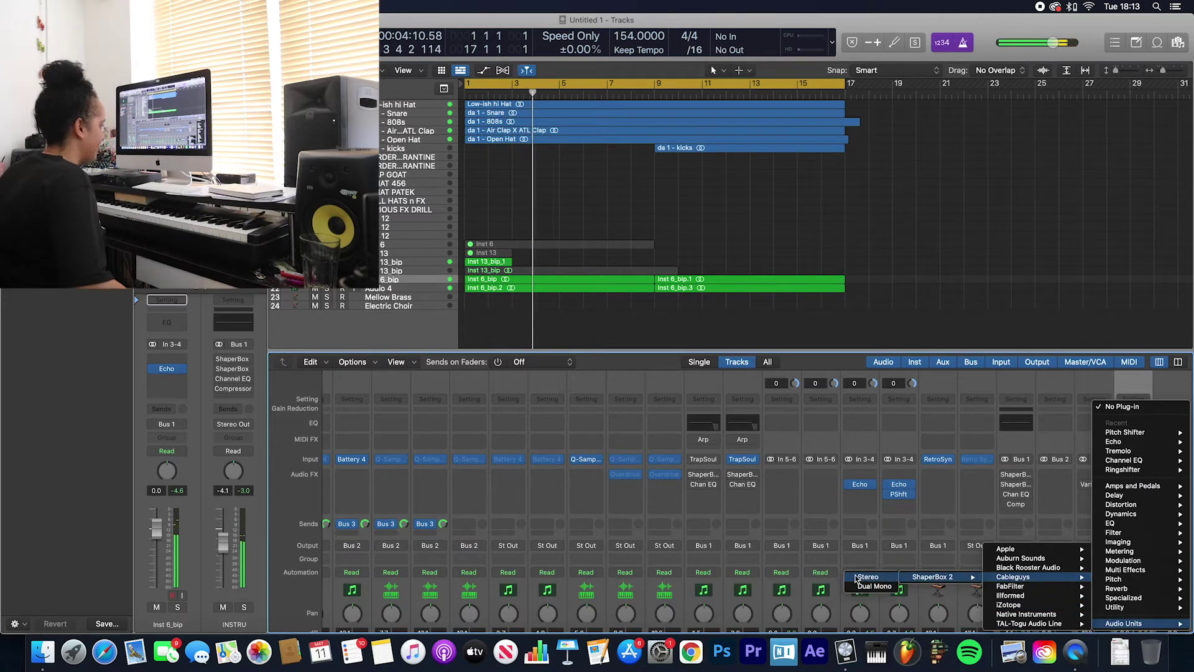
click(864, 577)
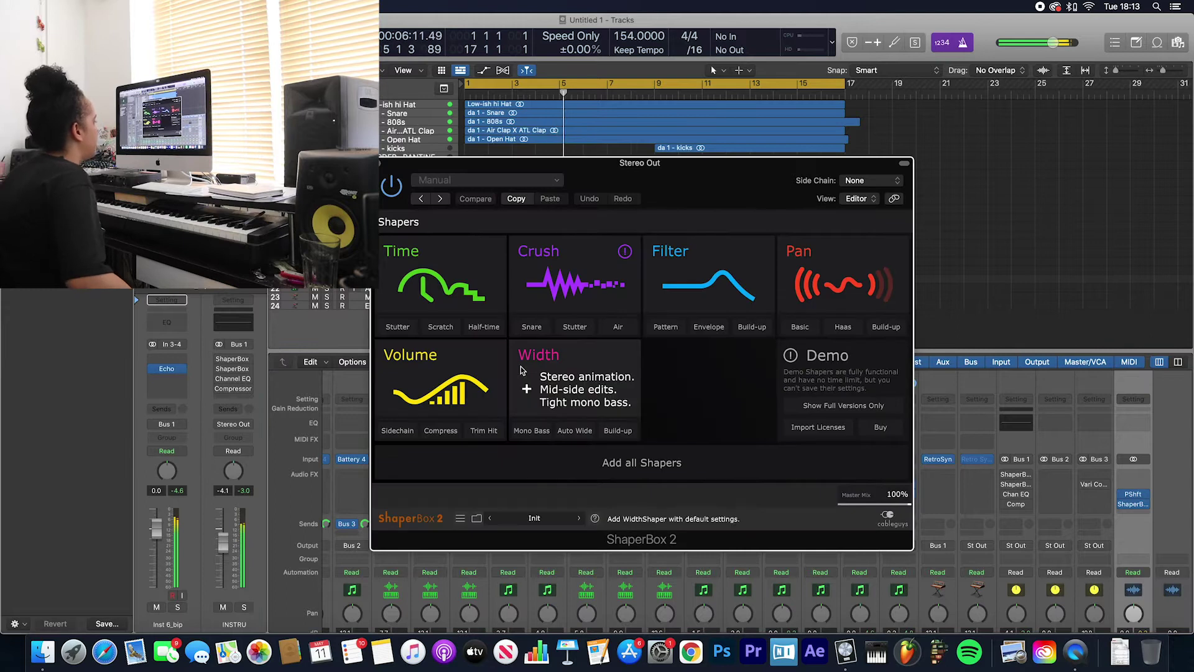
click(463, 330)
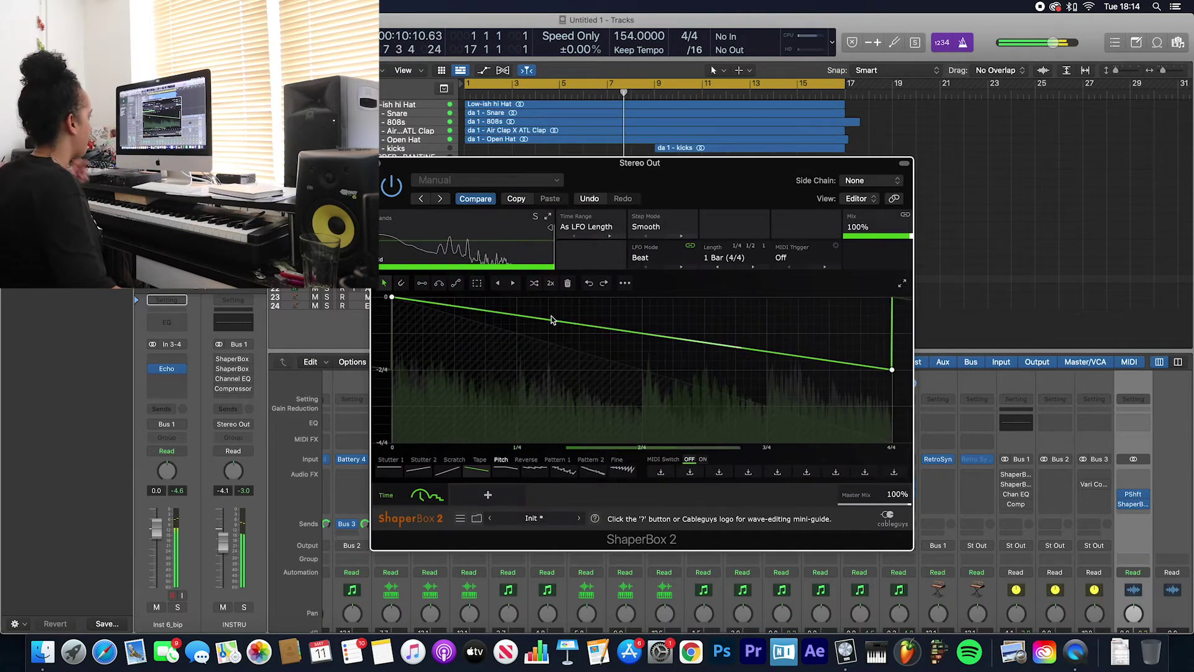
- Set the Stereo Out ShaperBox LFO length to 4 Bars, bypass the plug-in and close its window
click(725, 257)
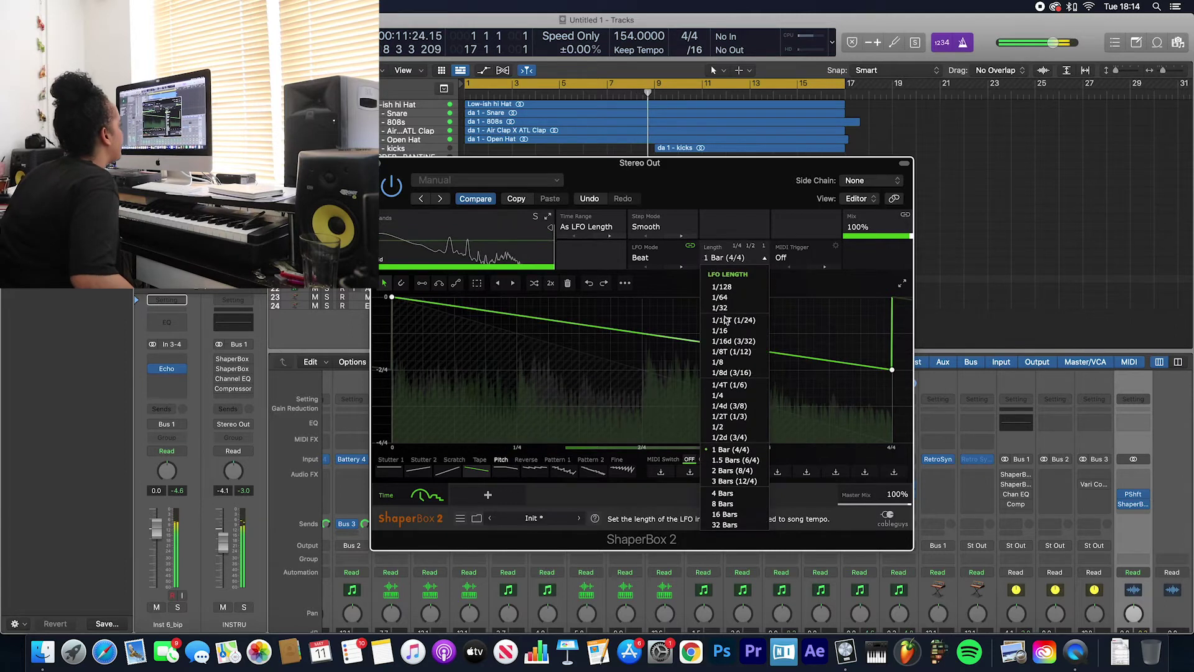
click(723, 493)
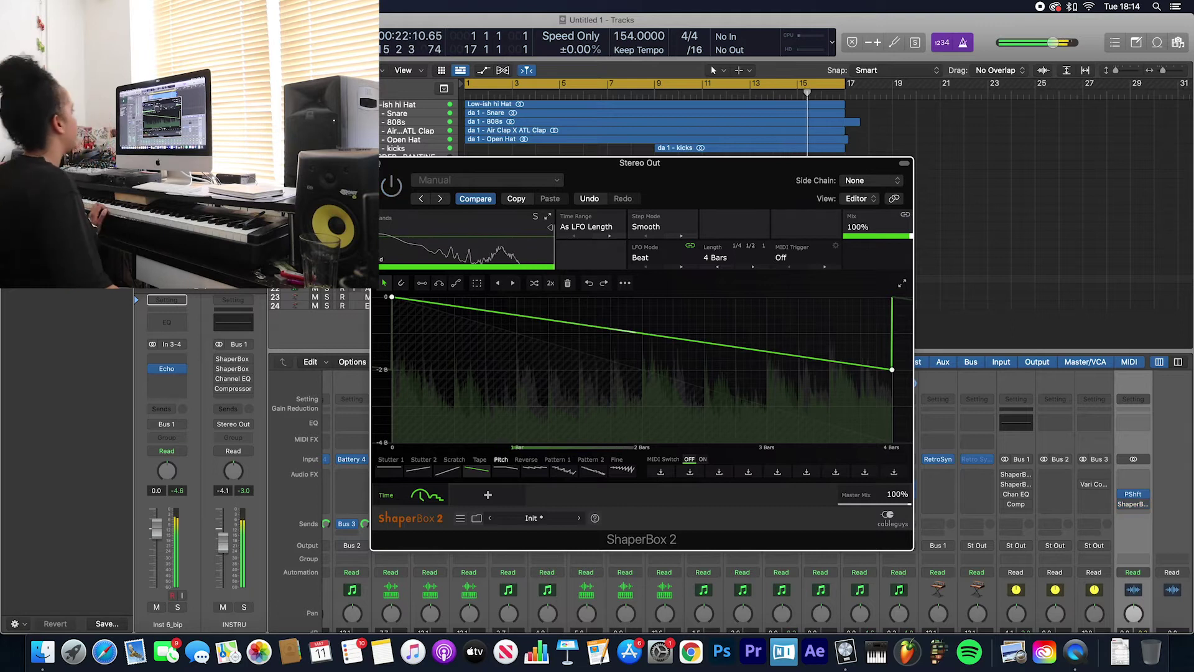
click(378, 163)
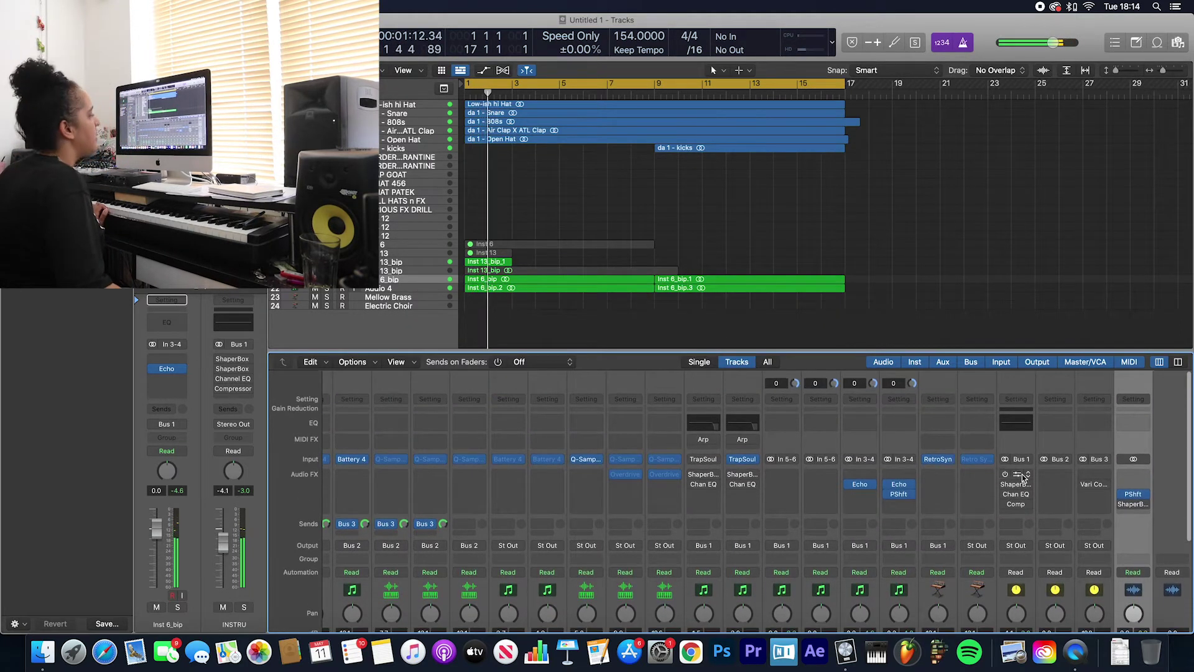
- Insert a stereo ShaperBox 2 on the DRUMS bus channel, load the Half-time quick preset and close the plug-in
click(1049, 478)
mouse_move(1082, 625)
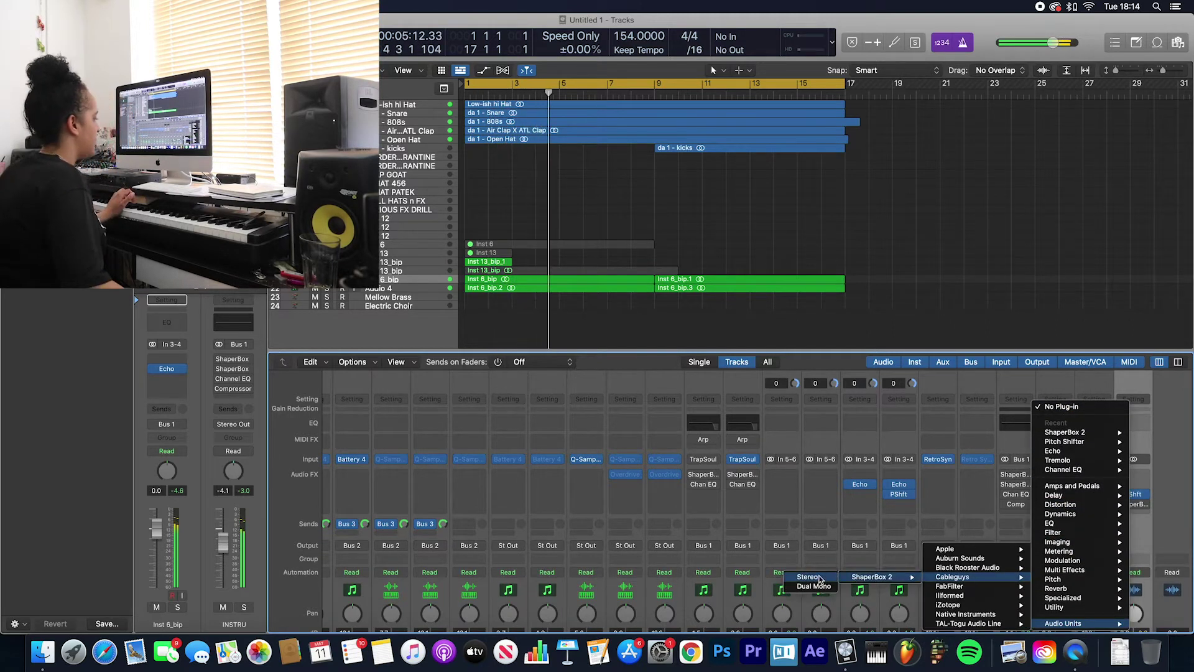
click(820, 579)
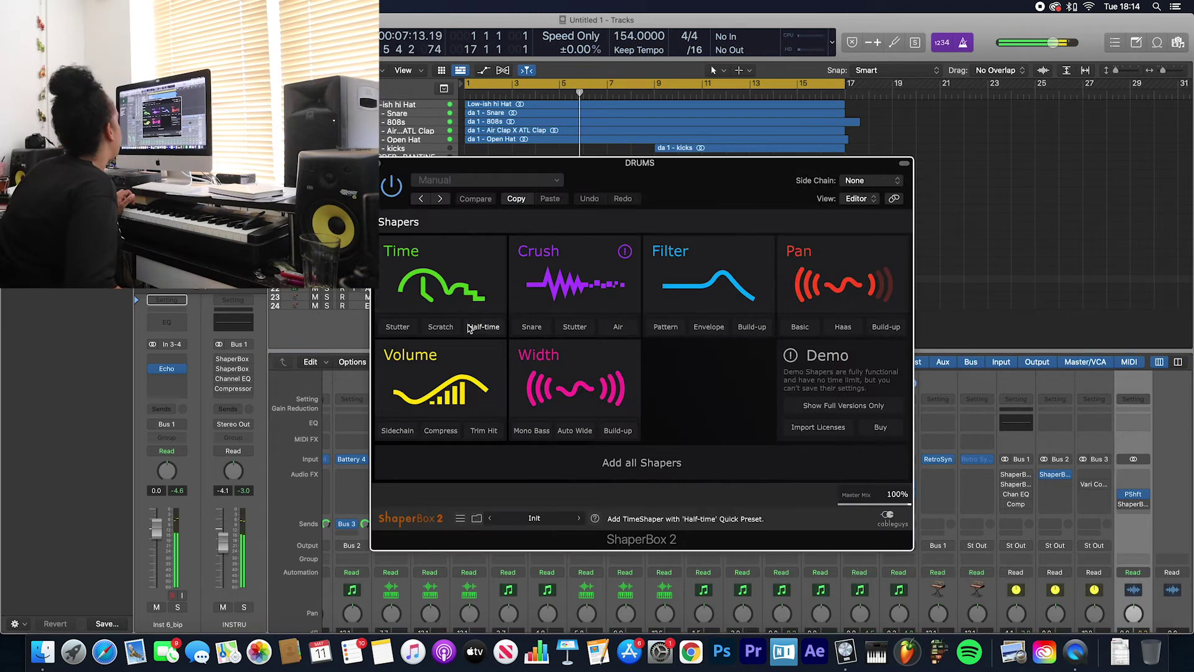
click(483, 328)
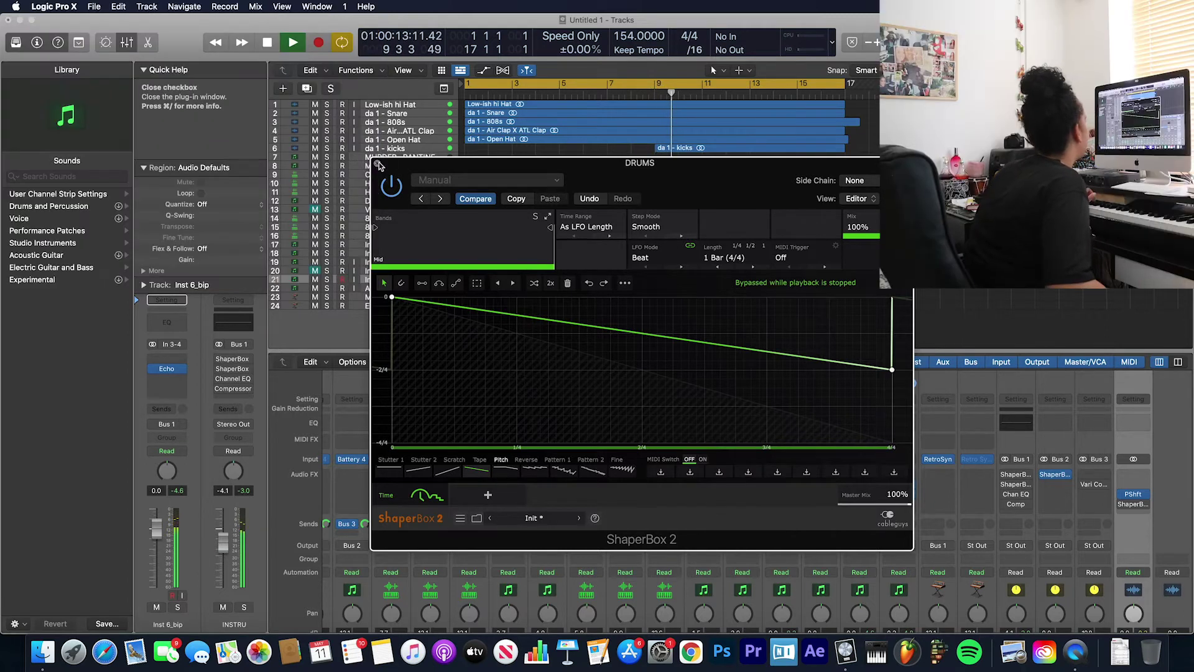
click(378, 164)
- Select the six drum stem channels from Low-ish hi Hat to da 1 - kicks and route their output to Bus 2 (DRUMS)
scroll(697, 498, down, 5)
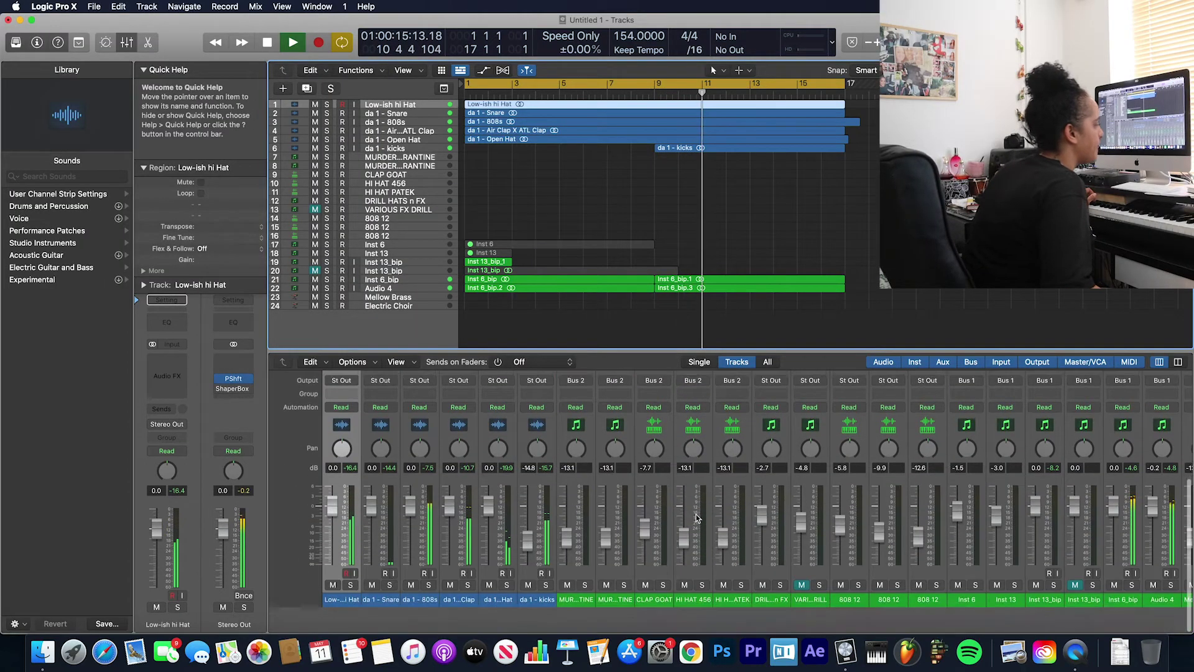
scroll(696, 518, up, 5)
scroll(685, 517, right, 5)
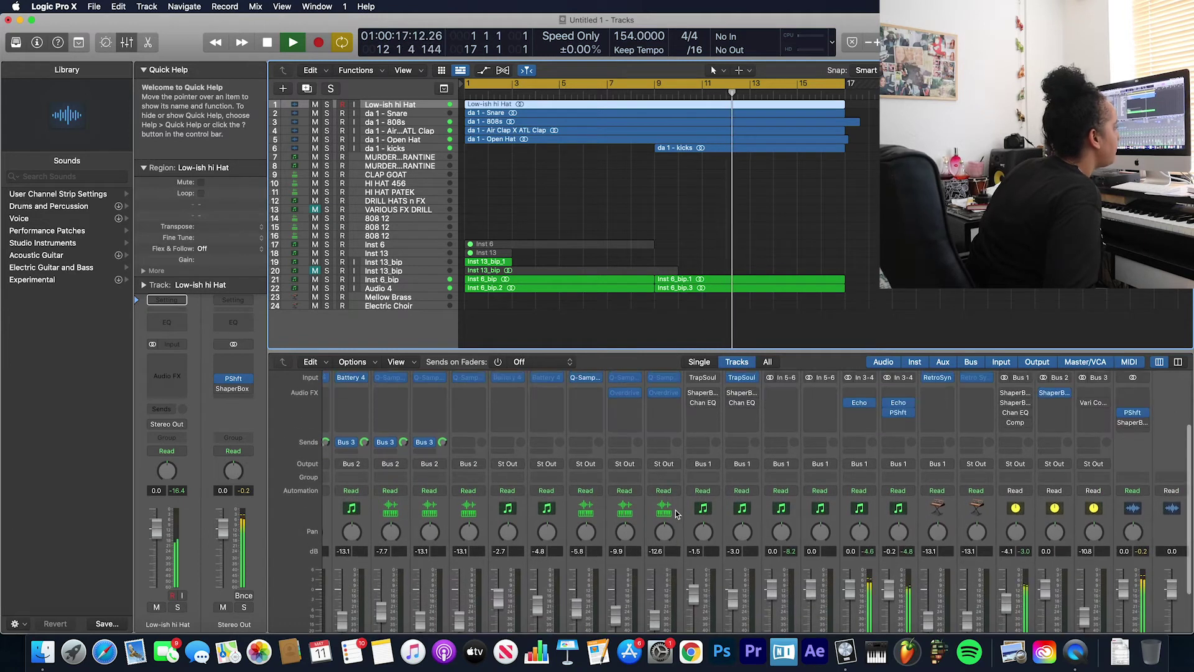
scroll(676, 514, down, 5)
scroll(659, 523, left, 5)
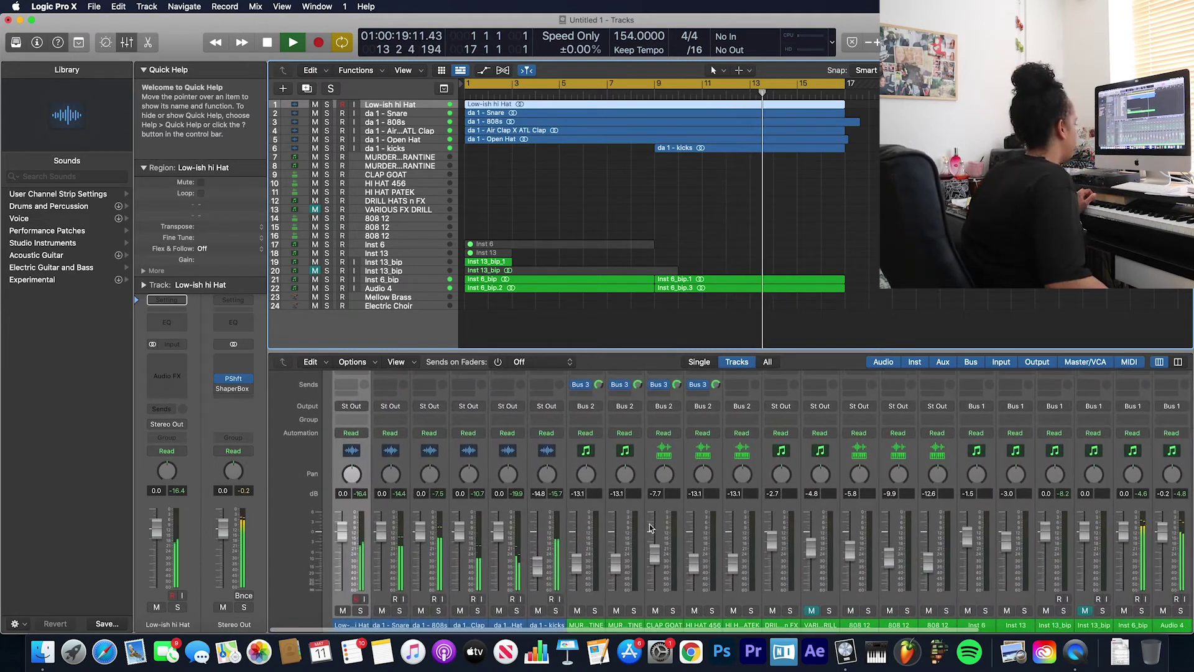
scroll(649, 527, right, 1)
click(539, 625)
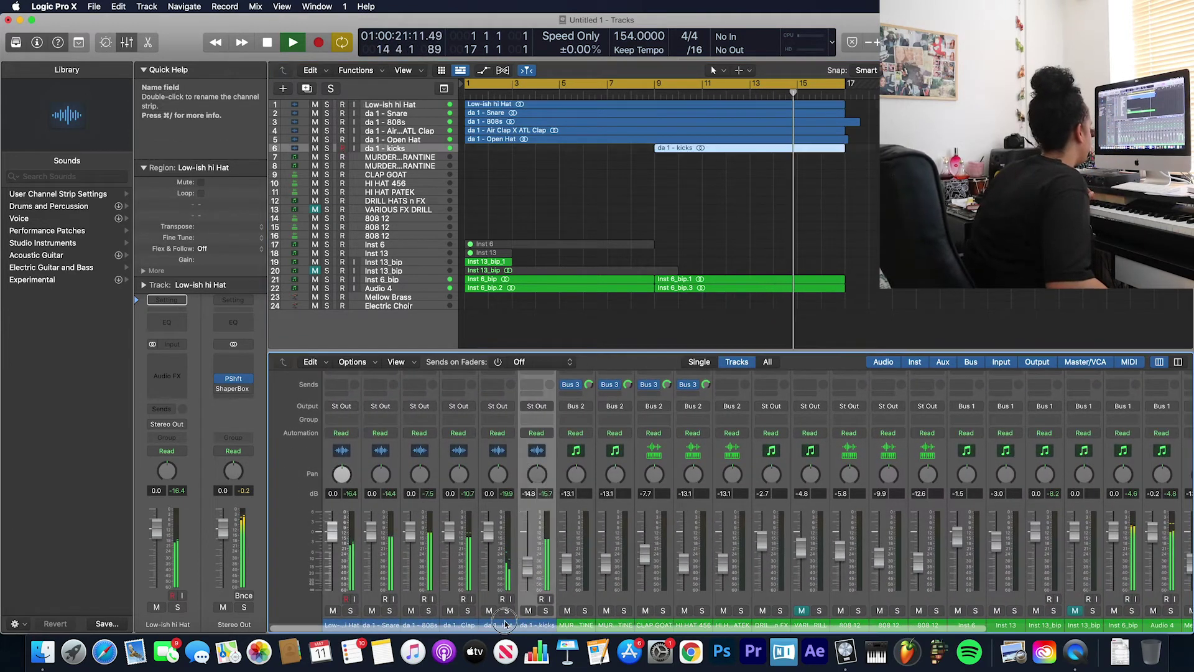
drag(505, 623, 382, 435)
click(342, 406)
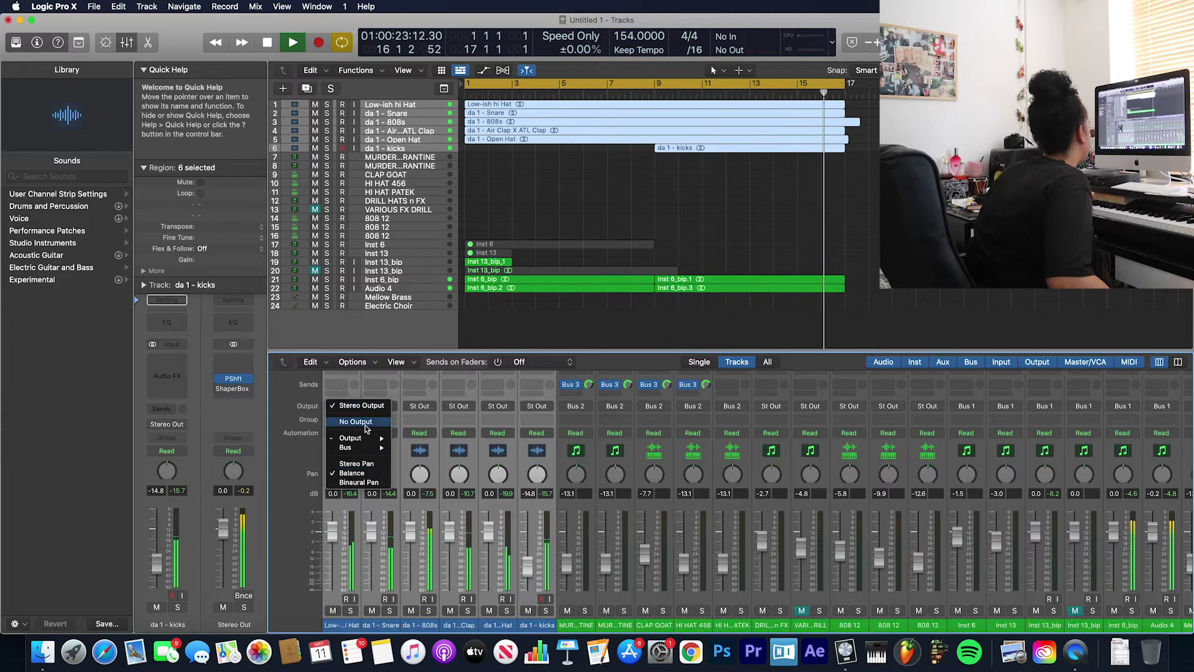
mouse_move(367, 438)
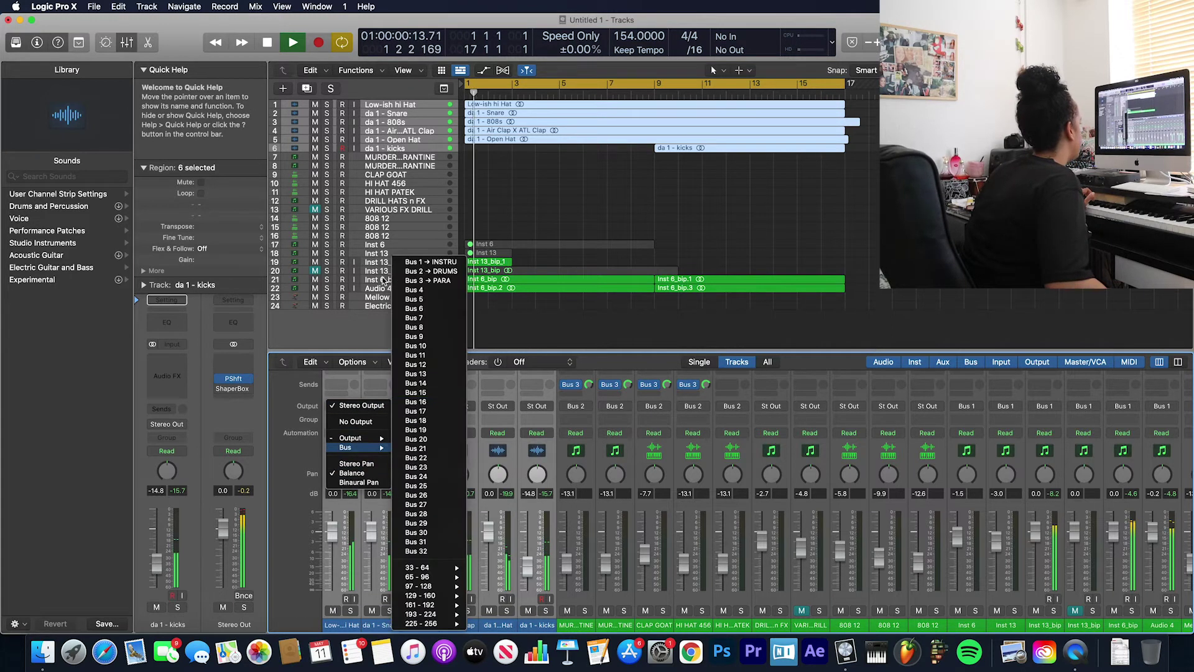
click(431, 271)
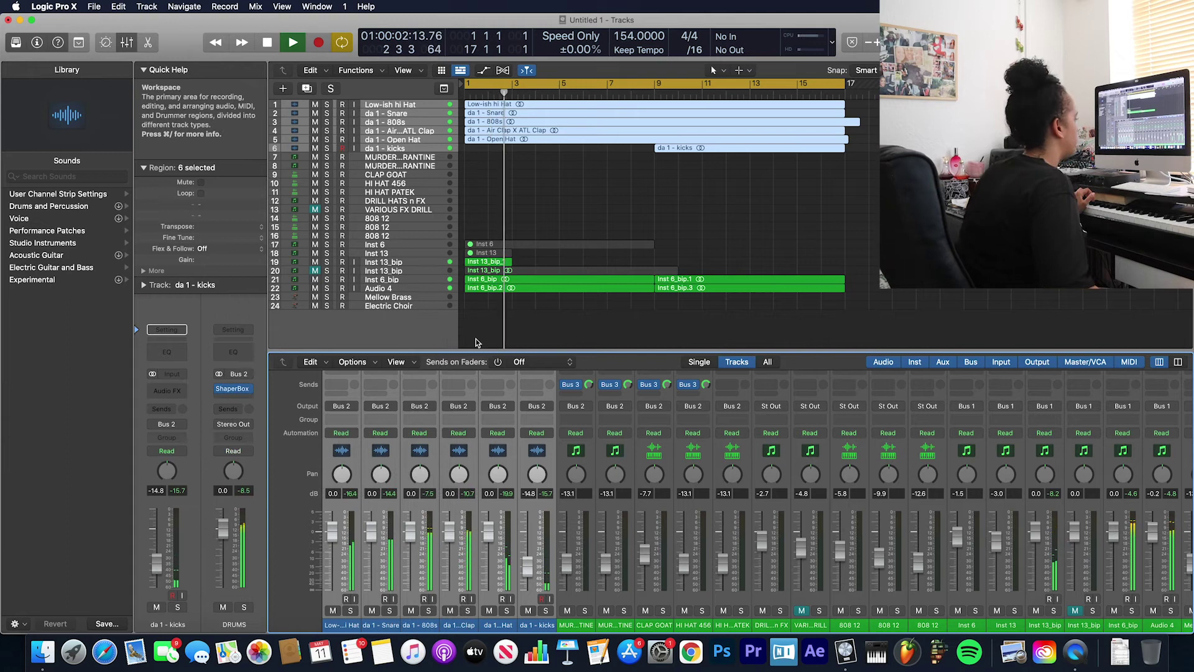
- Open the ShaperBox on the DRUMS bus and set its LFO length to 2 Bars (8/4)
click(1161, 625)
scroll(1124, 604, right, 4)
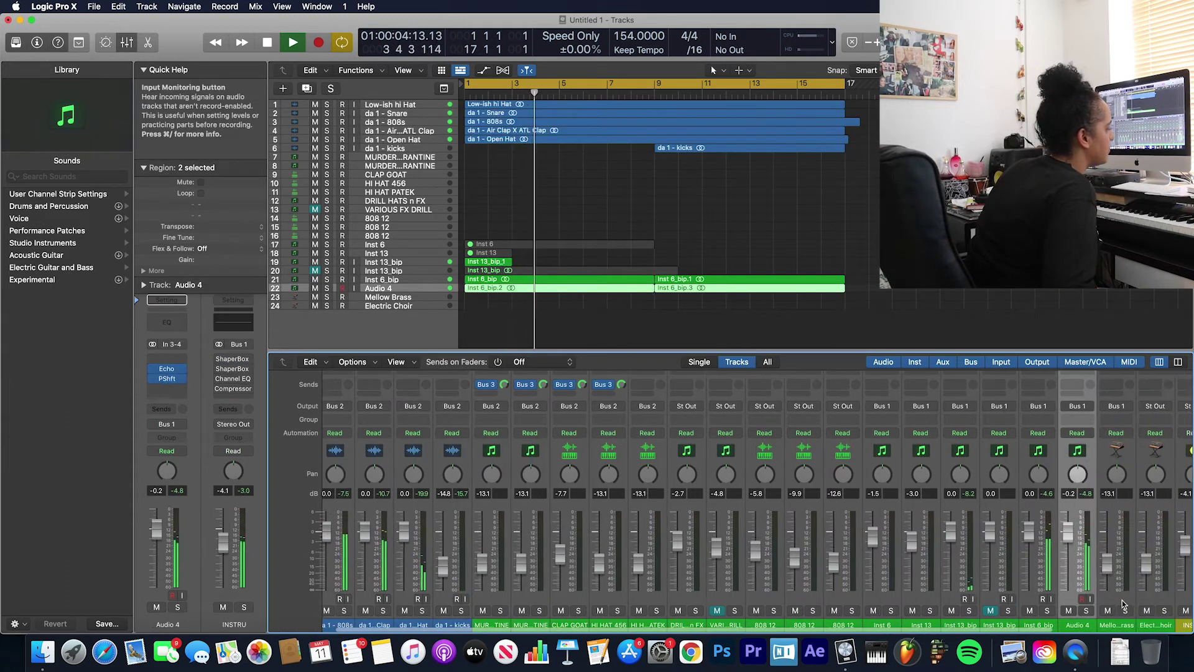
scroll(1124, 605, right, 3)
scroll(1027, 535, up, 5)
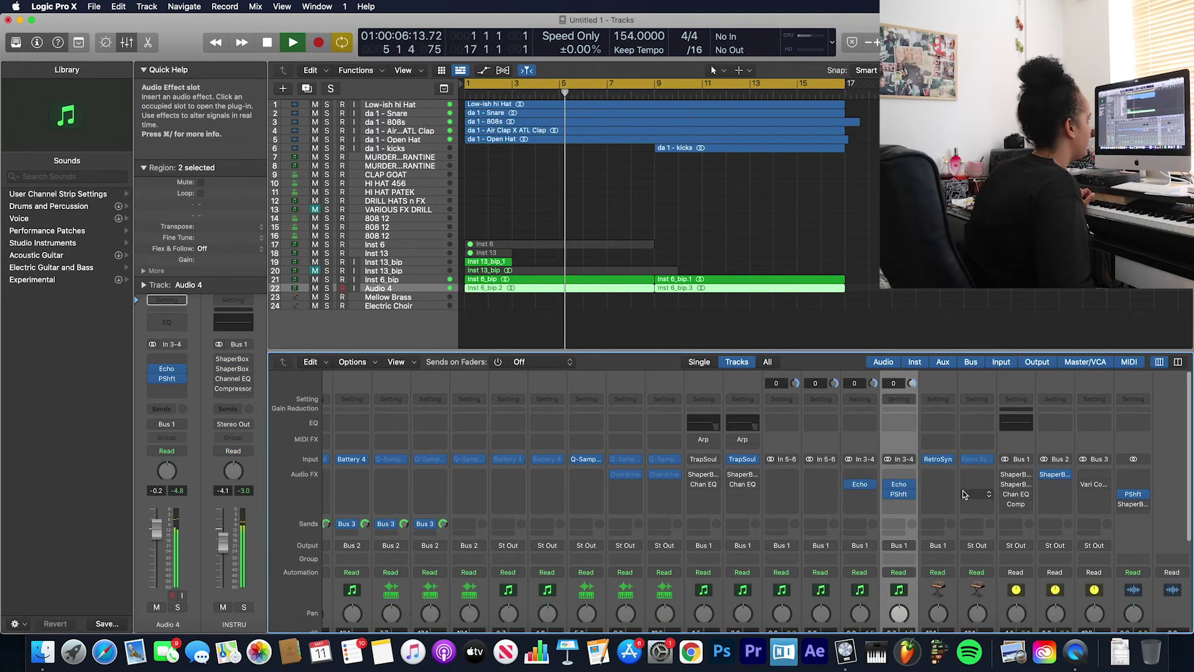
click(1056, 477)
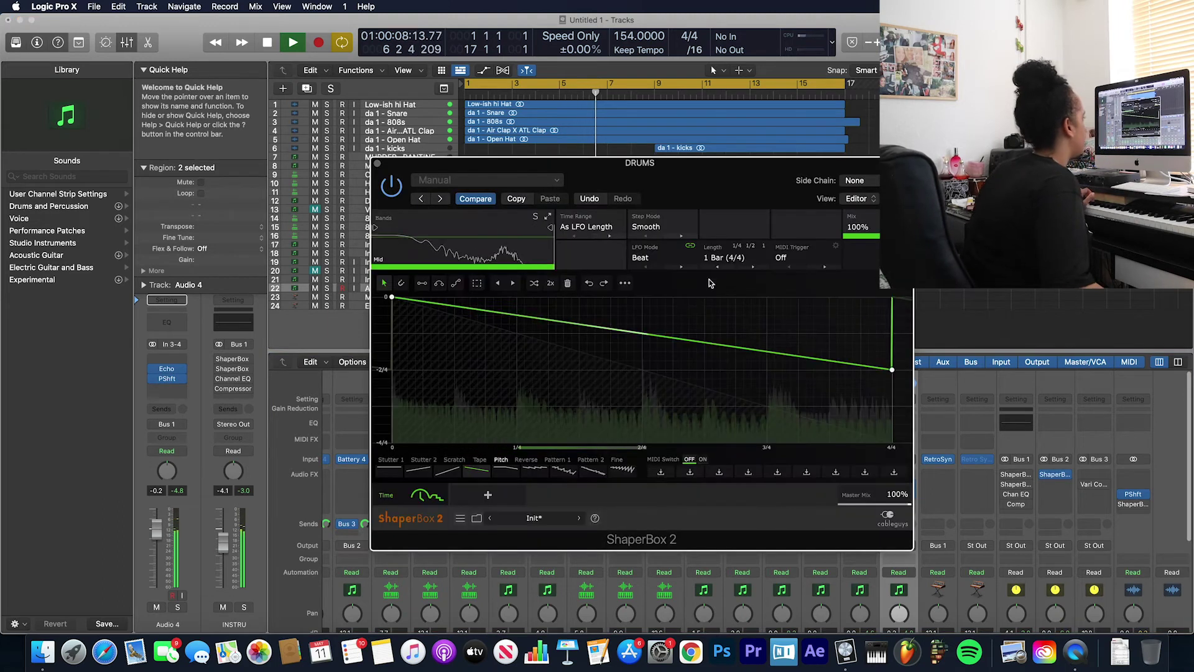
click(725, 258)
click(736, 471)
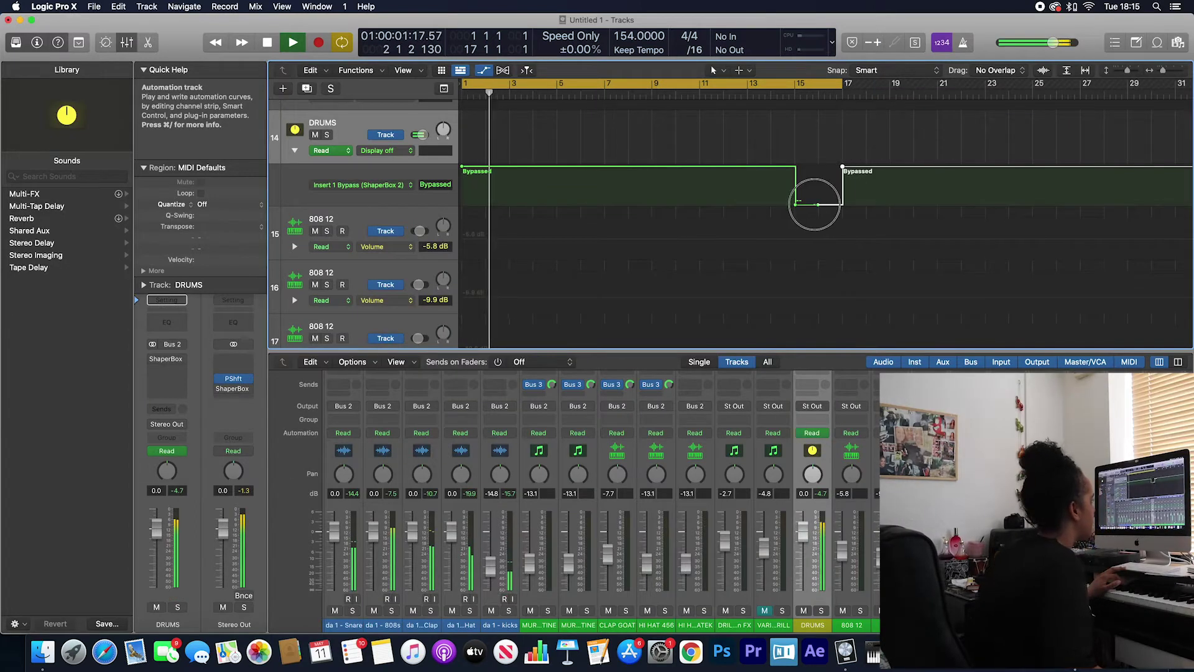
- Shape the DRUMS track's ShaperBox bypass automation so the effect is active only from bar 15 to 17, and hide the automation
drag(816, 204, 794, 205)
key(a)
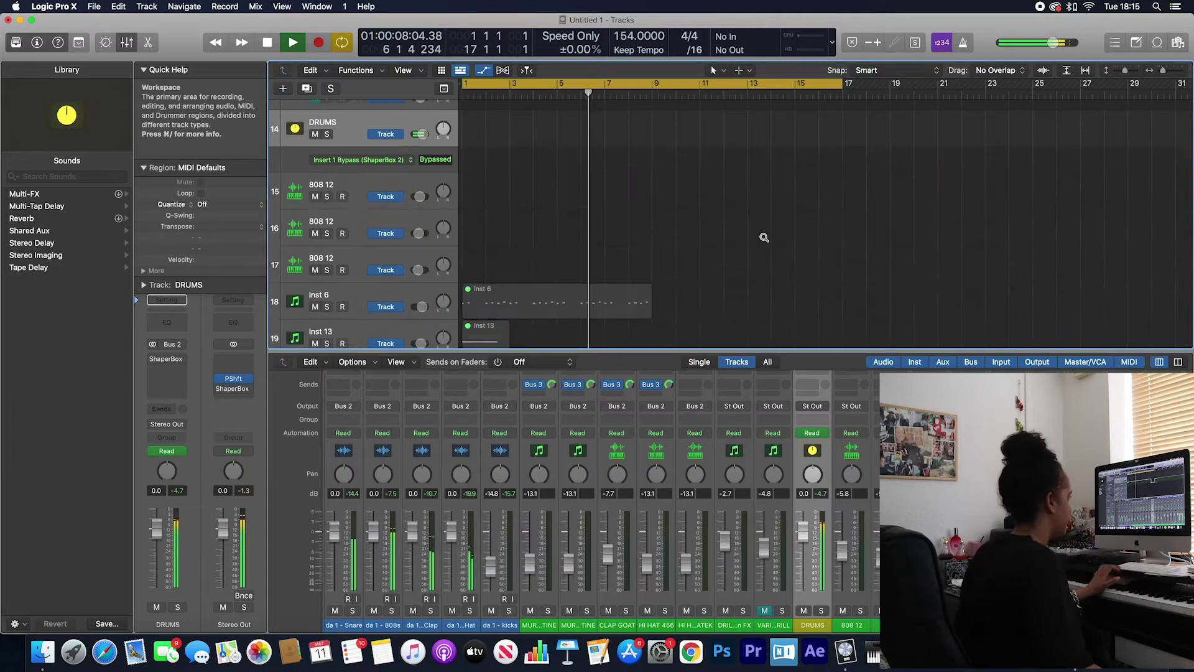
- Mute the Audio 4 region Inst 6_bip.2 in the first eight bars and lower the Audio 4 volume to -5.0 dB
scroll(764, 238, down, 5)
scroll(764, 238, left, 3)
click(571, 277)
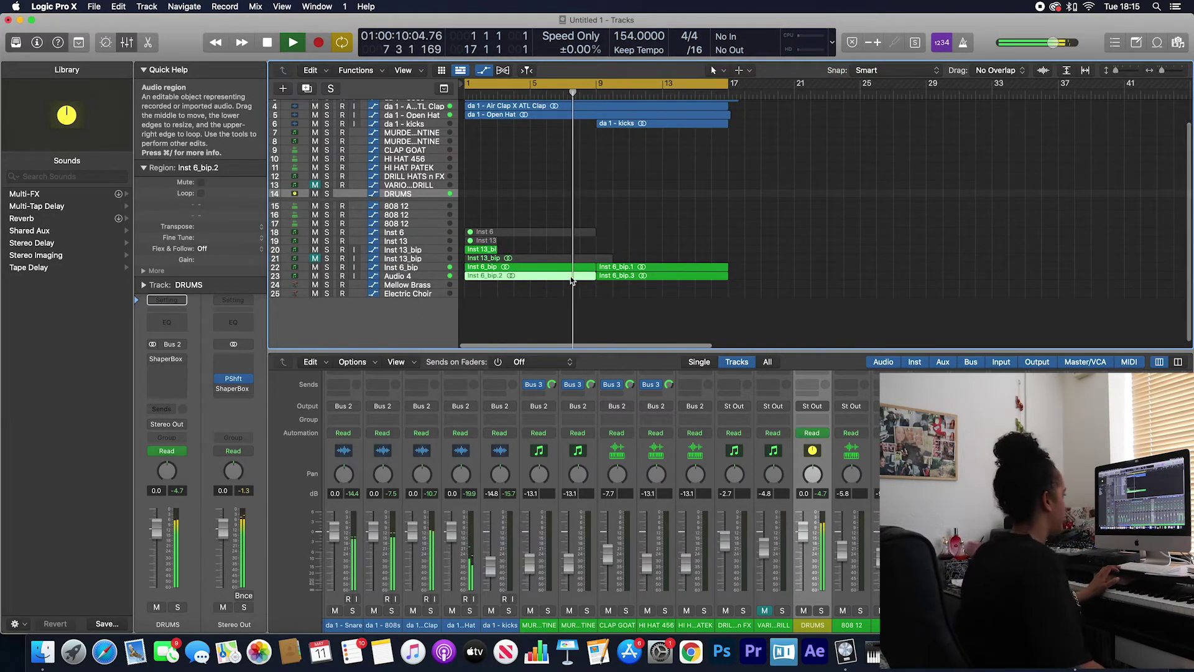
key(ctrl+m)
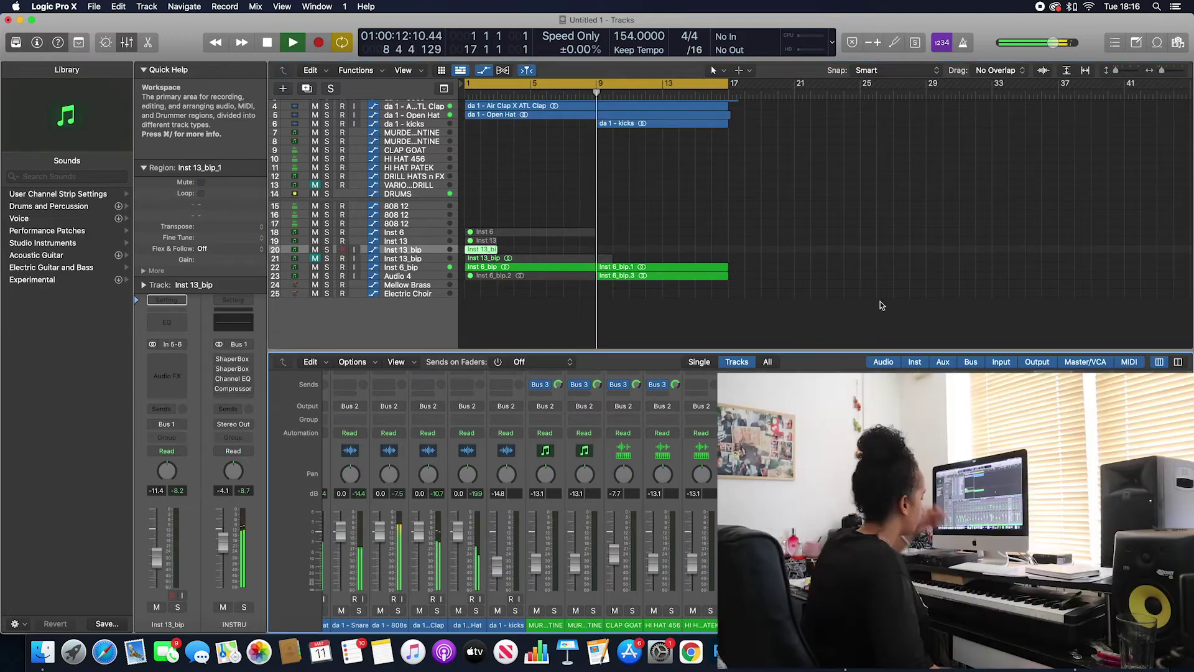
scroll(393, 278, right, 1)
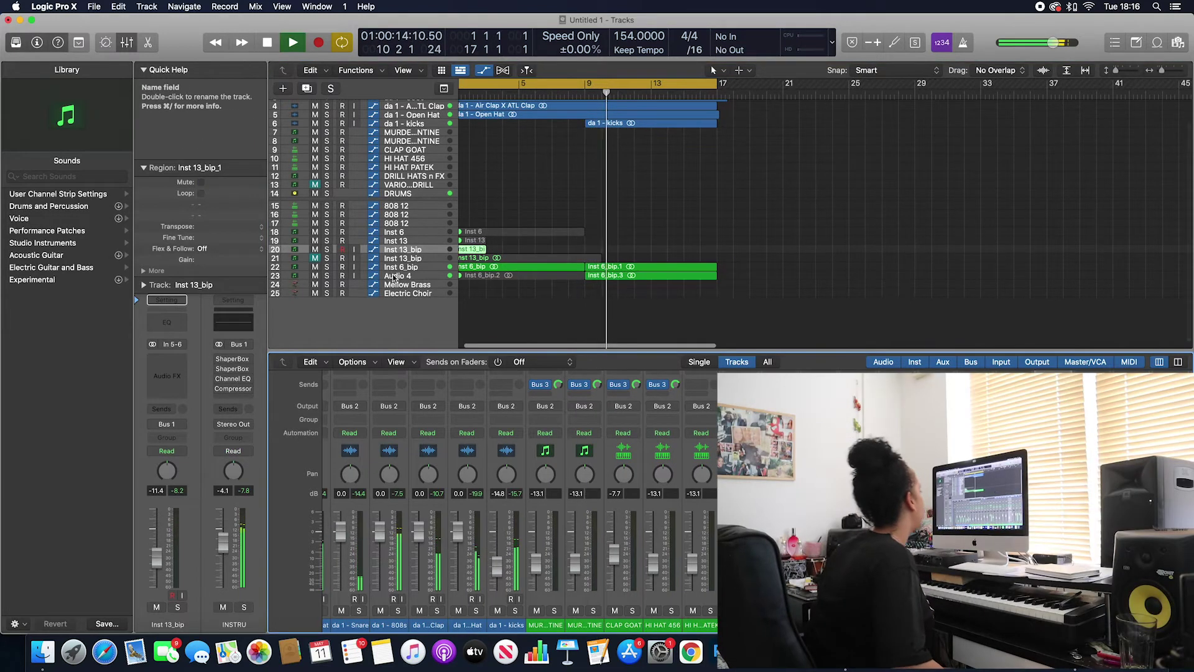
click(395, 278)
key(ctrl+m)
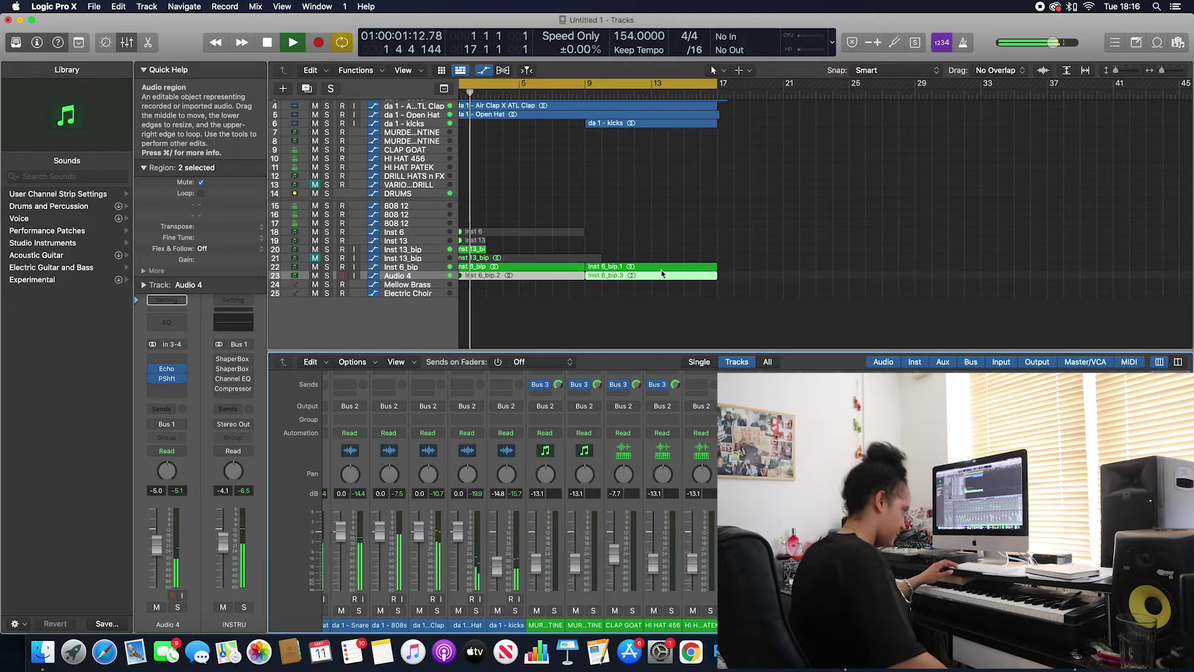
- Copy all arranged regions from bars 1–17 to start at bar 17, move the cycle range to bars 17–33 and clear the selection
scroll(677, 270, down, 5)
scroll(677, 273, down, 2)
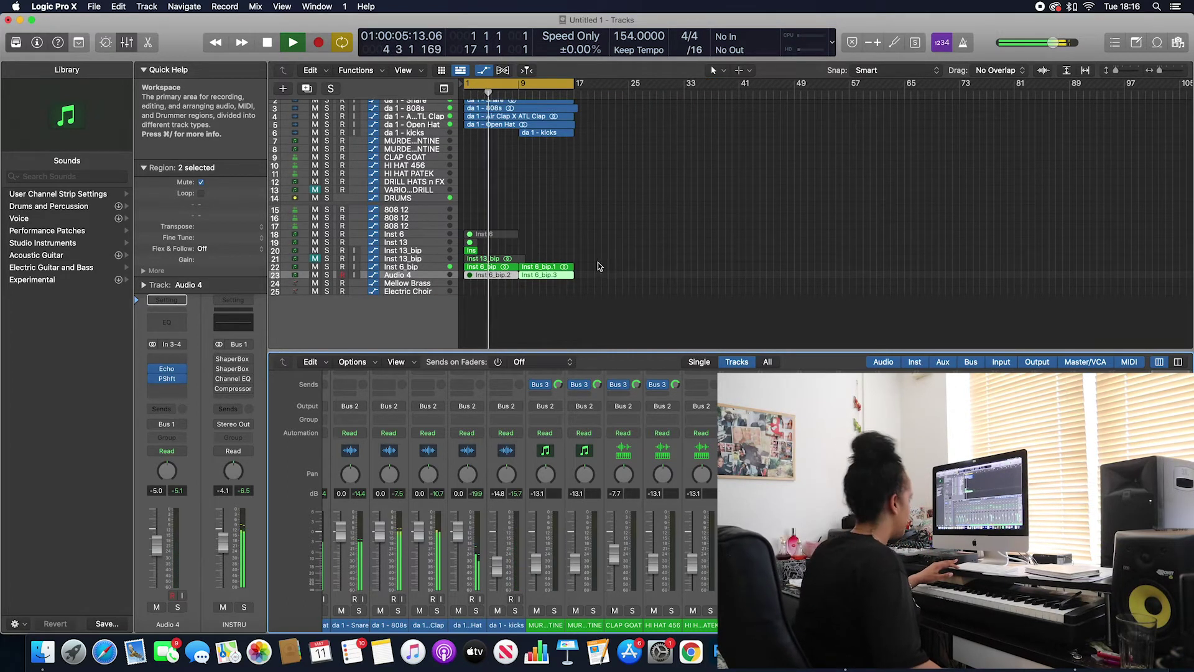
scroll(592, 251, up, 2)
drag(637, 307, 660, 87)
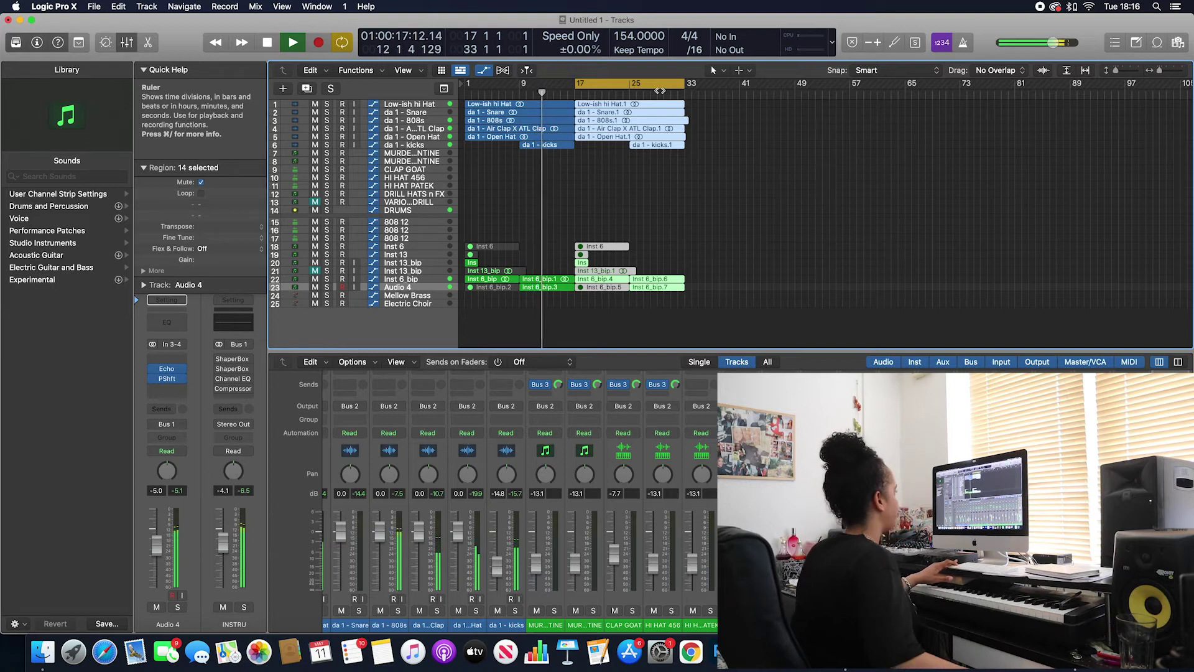
scroll(677, 187, down, 5)
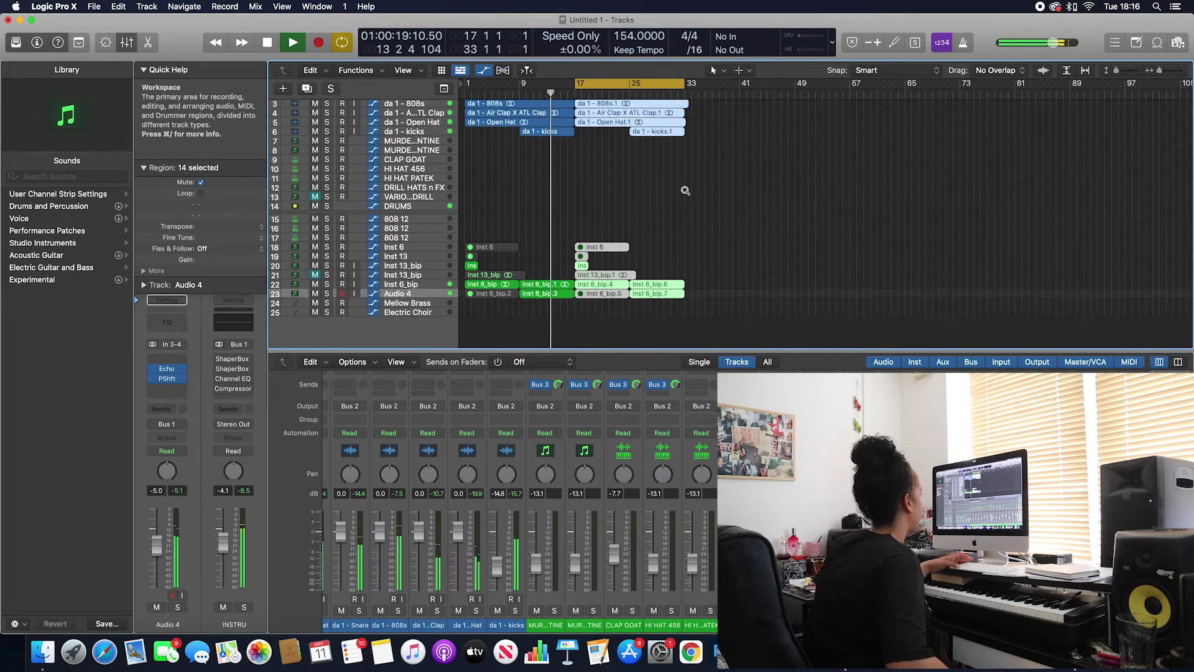
scroll(740, 192, up, 4)
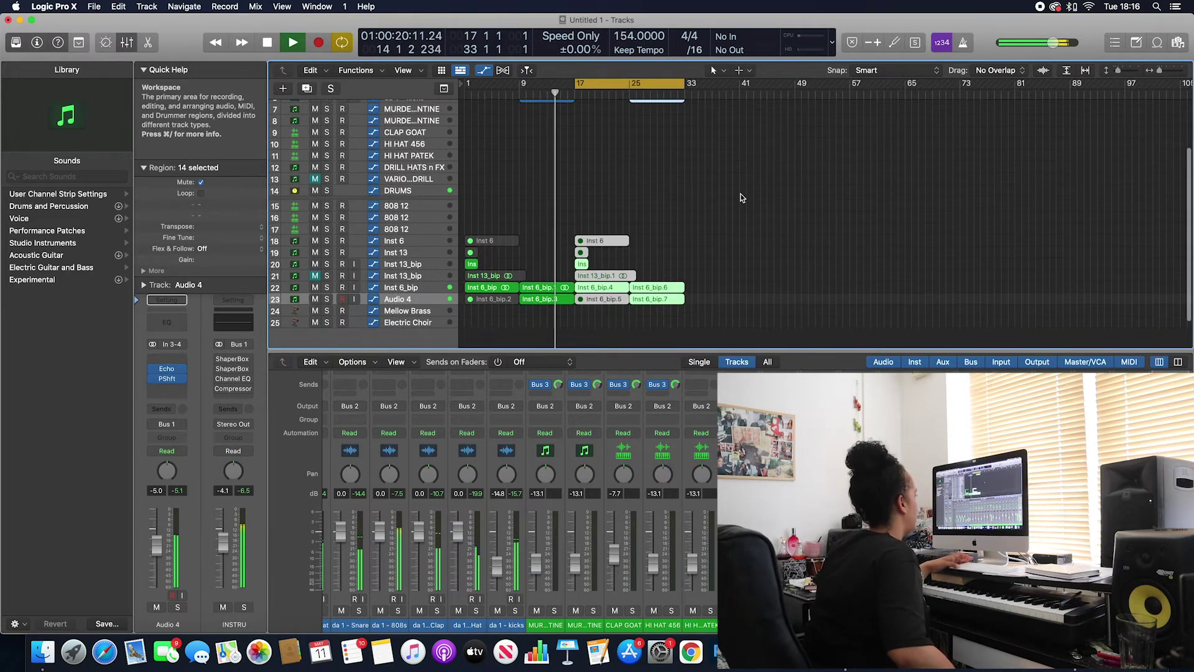
click(741, 313)
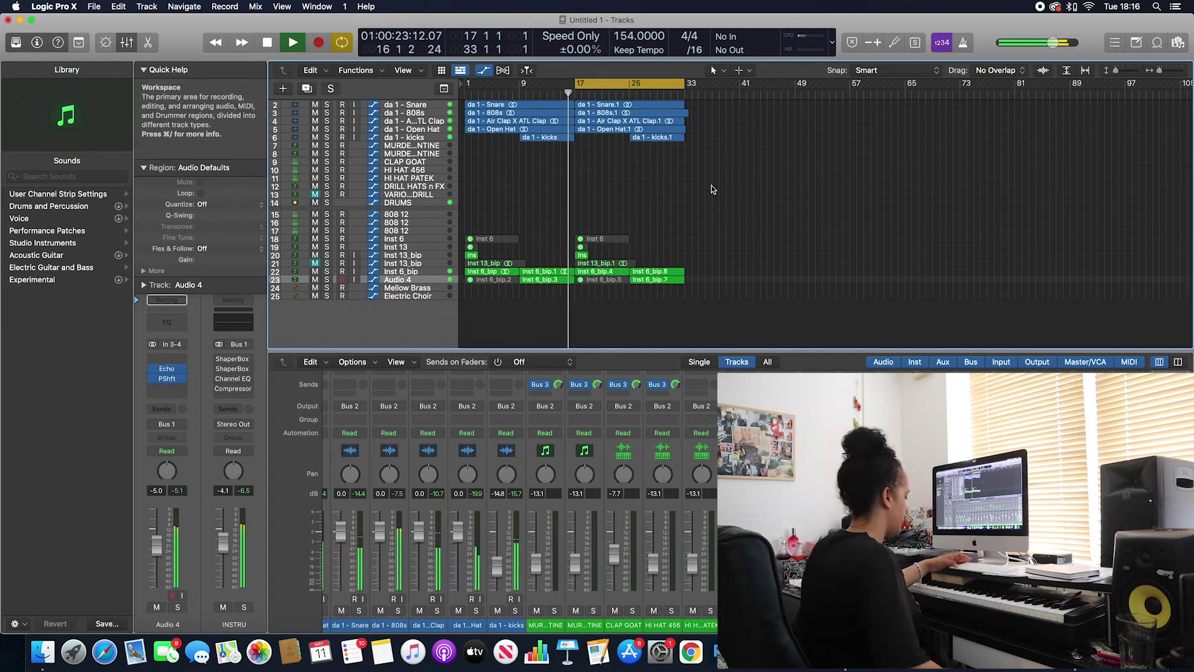
- Listen to the drum edits in the cycle from bar 25 to 33 and stop playback
scroll(712, 190, up, 5)
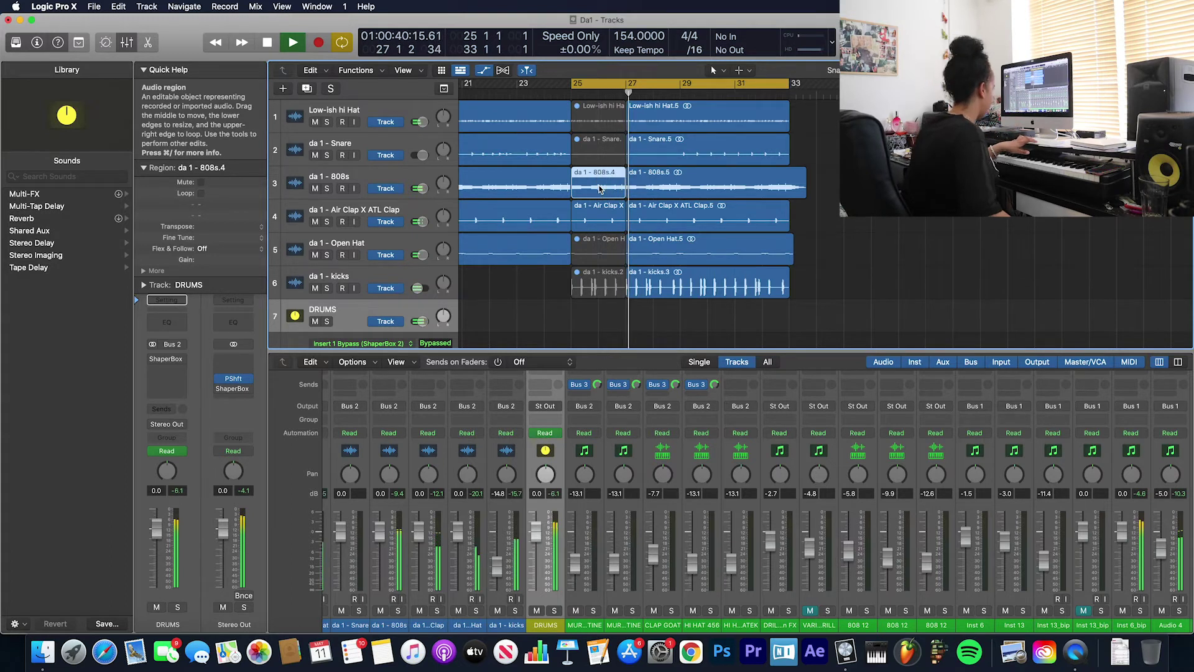
key(space)
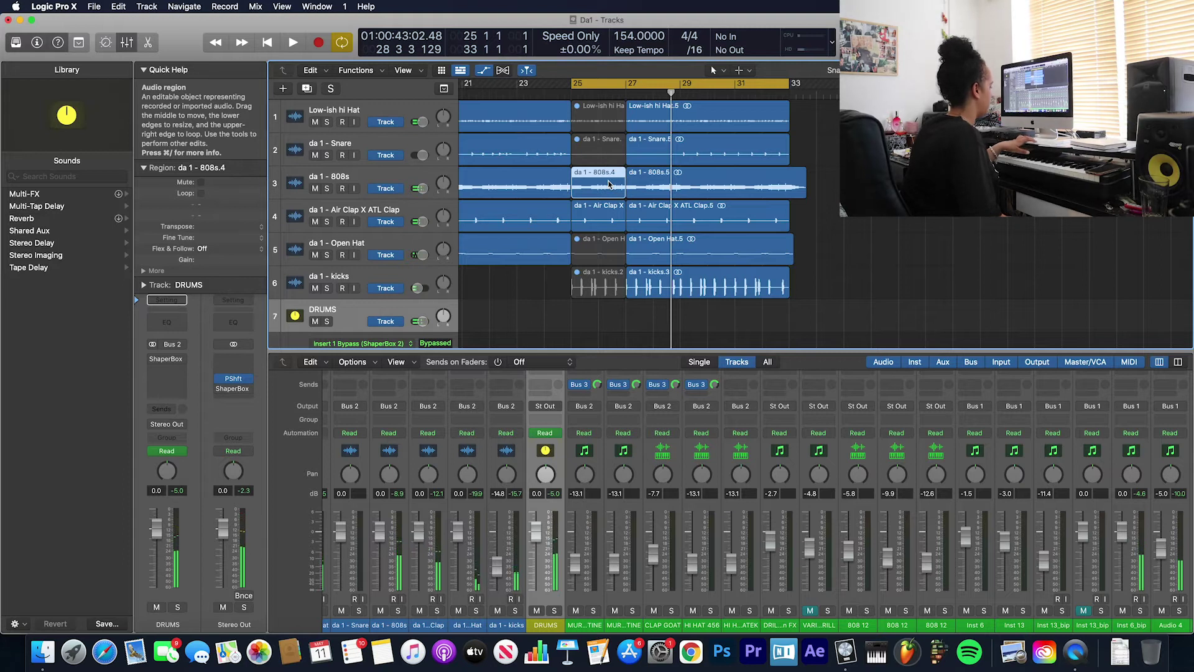
- Trim the starts of the 808s.5, Low-ish hi Hat.5 and kicks.3 regions to bar 29
drag(631, 192, 680, 186)
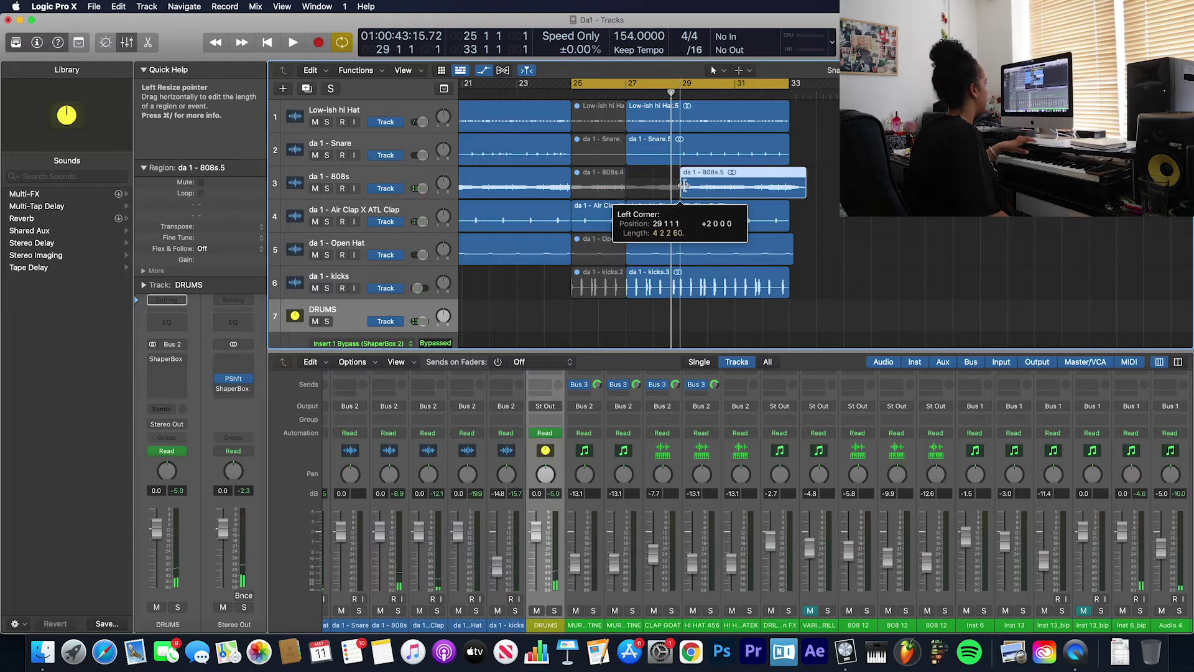
key(space)
drag(634, 116, 685, 122)
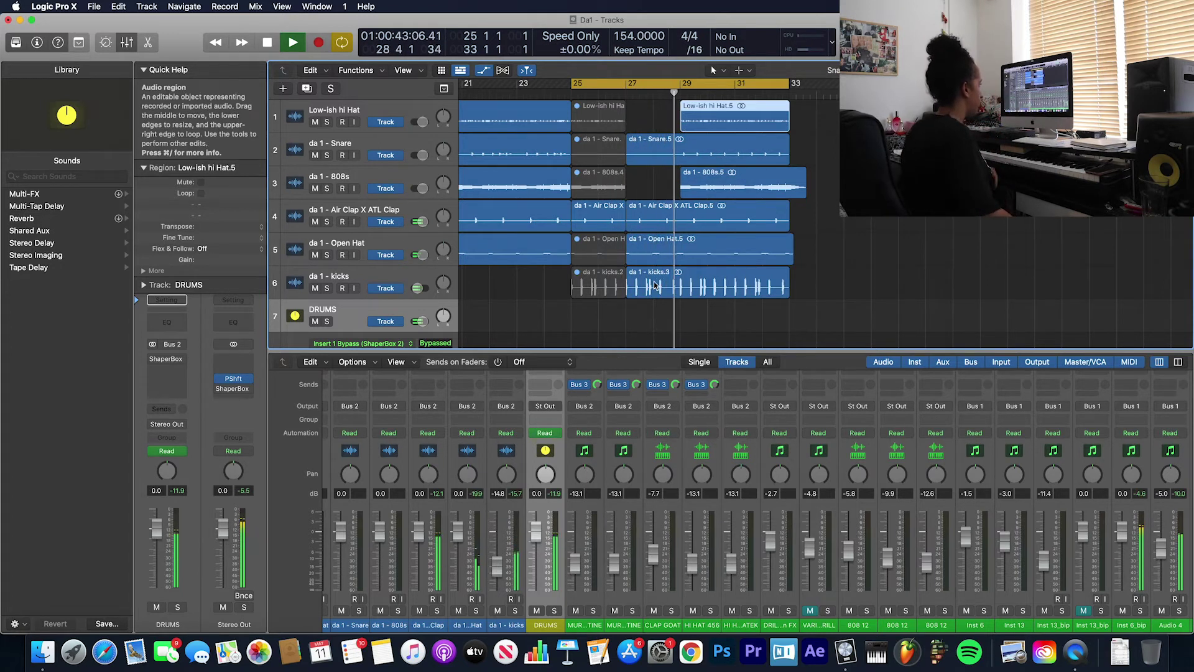
drag(627, 286, 681, 288)
- Delete the muted kicks region at bar 25 and mute the Air Clap X ATL Clap region spanning bars 25–27
click(610, 291)
key(Delete)
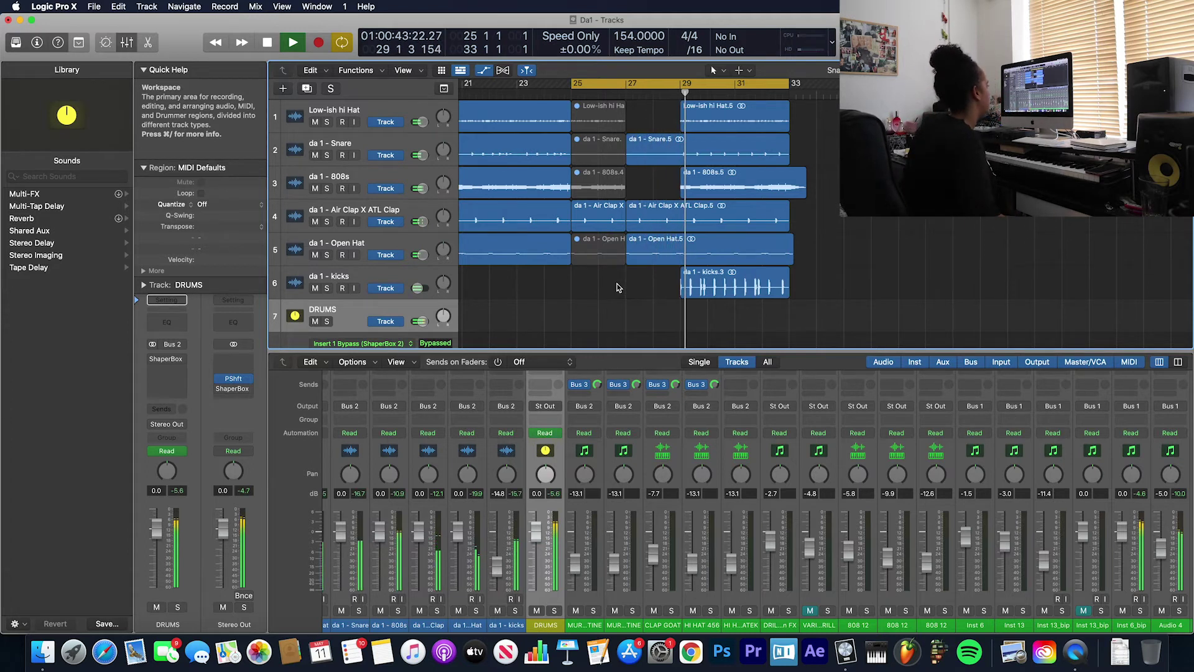
click(605, 223)
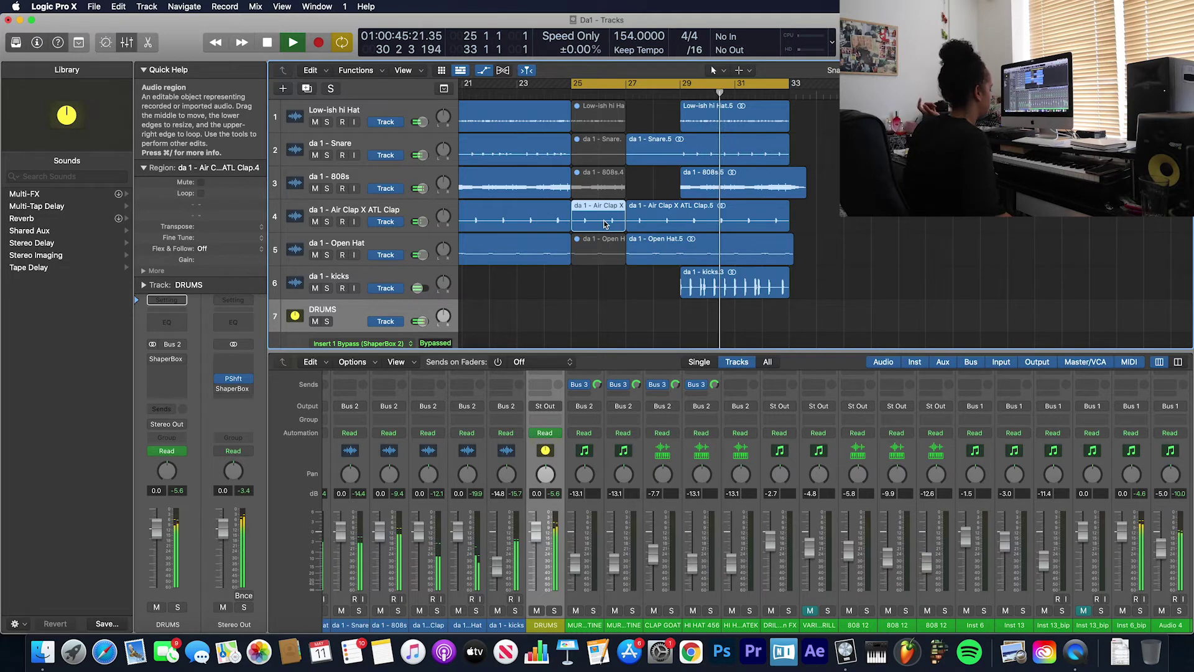
click(644, 219)
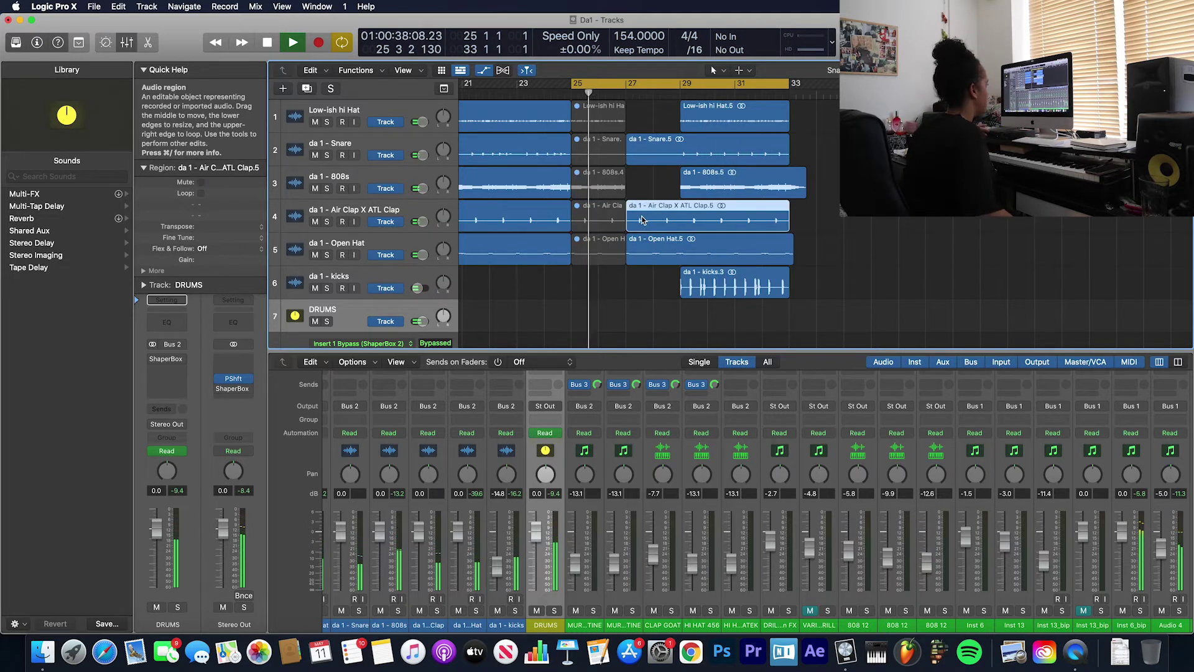
- Record a VARIOUS FX DRILL part within the bar 25–33 cycle and open the recorded region in the Piano Roll
scroll(610, 229, down, 5)
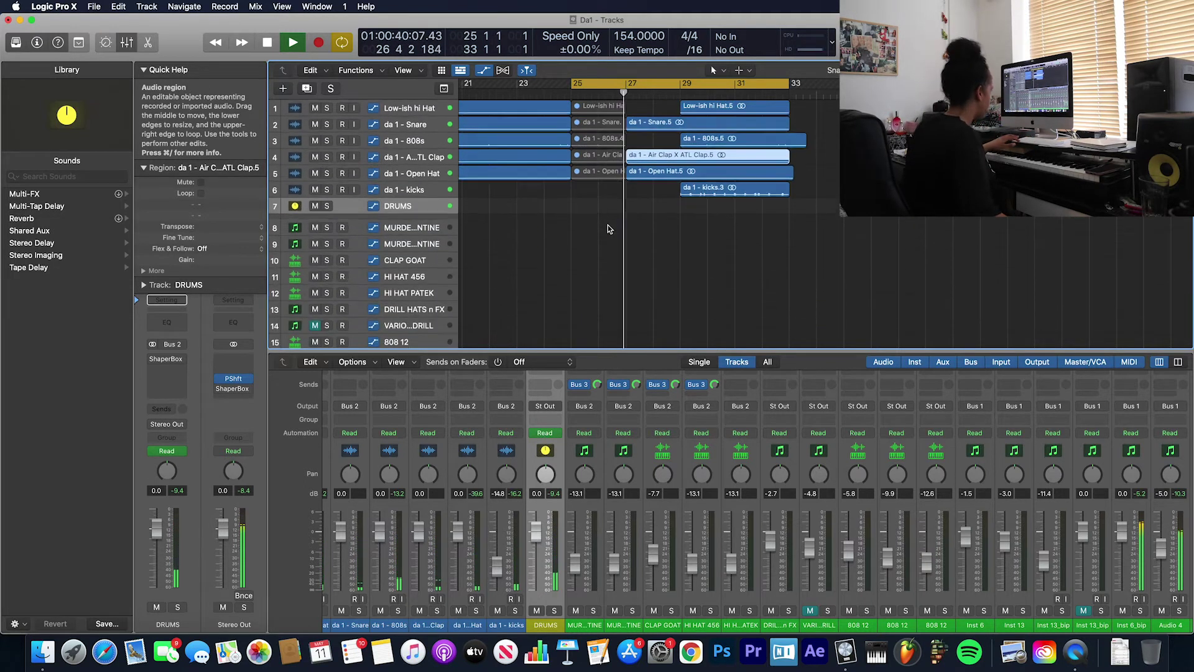
scroll(610, 229, up, 1)
scroll(607, 229, down, 3)
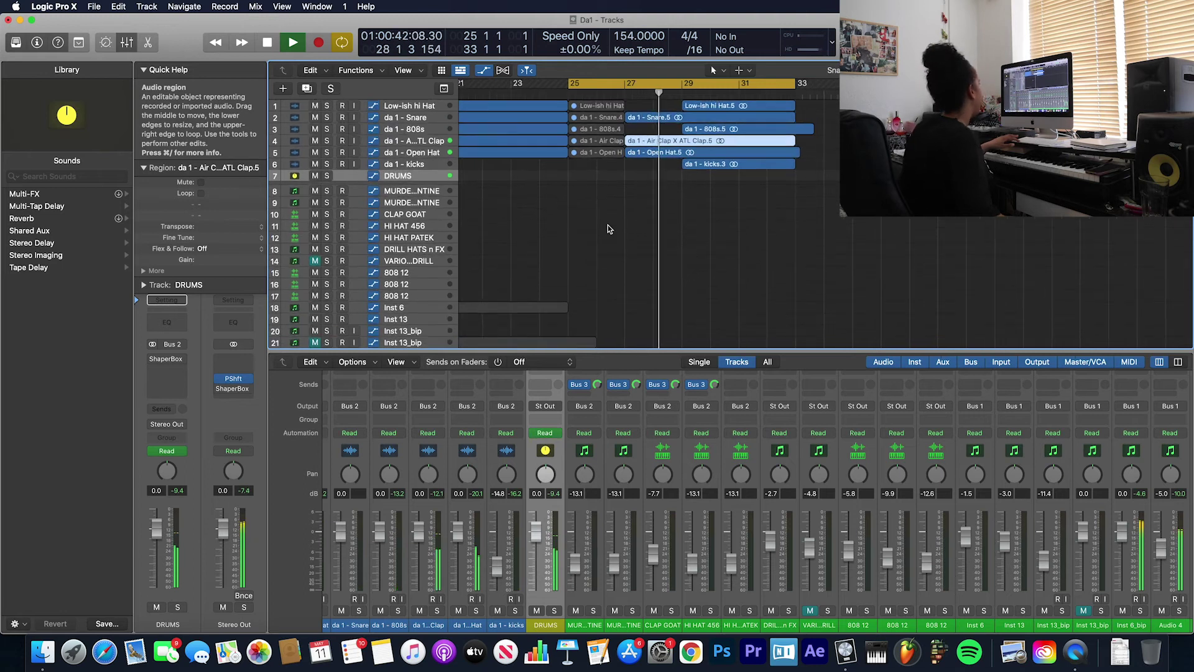
click(428, 185)
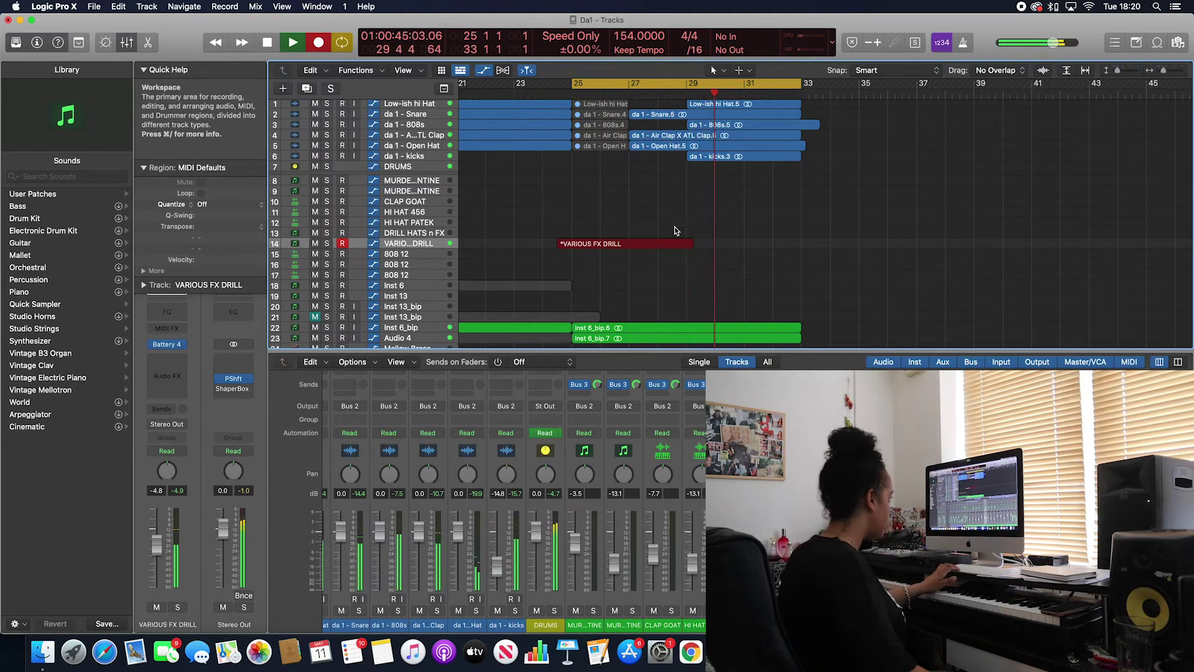
key(space)
double_click(649, 247)
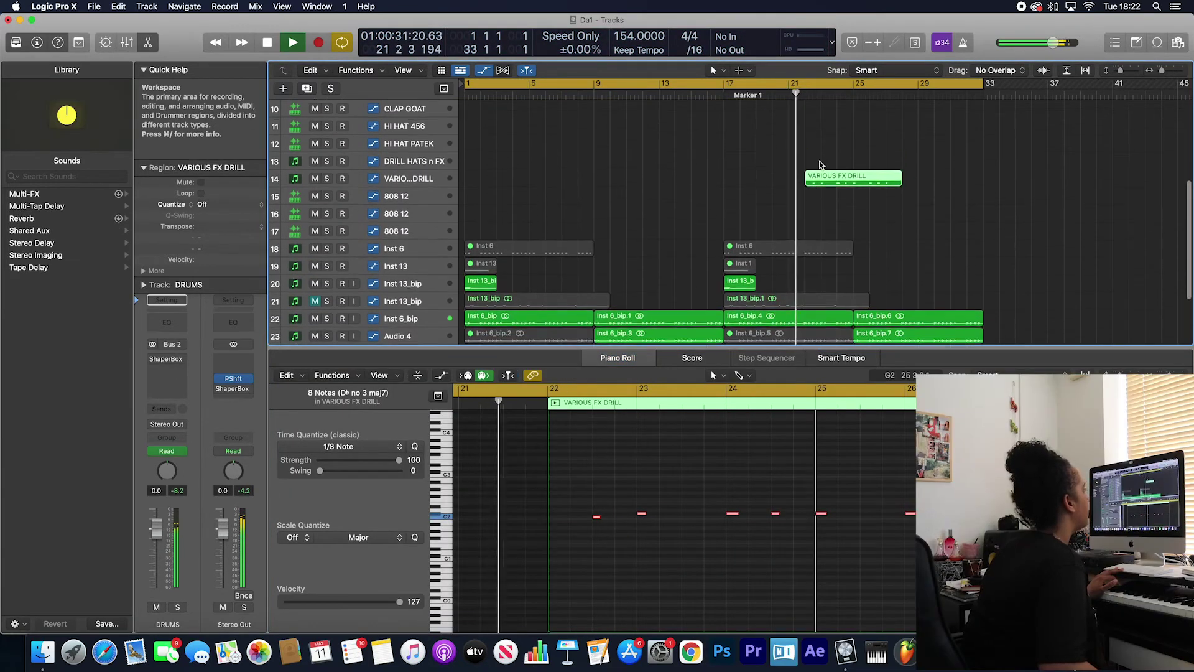
- Shorten the five drum regions that start at bar 17 so they all end at bar 23
scroll(711, 218, up, 5)
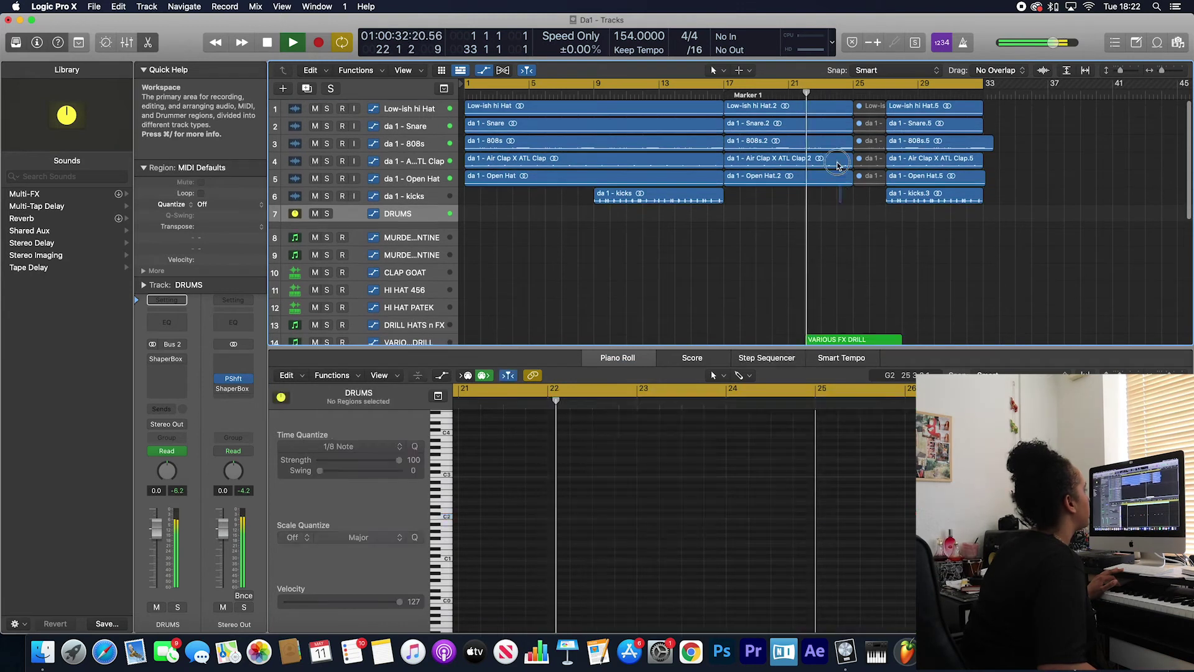
click(845, 114)
drag(845, 114, 821, 114)
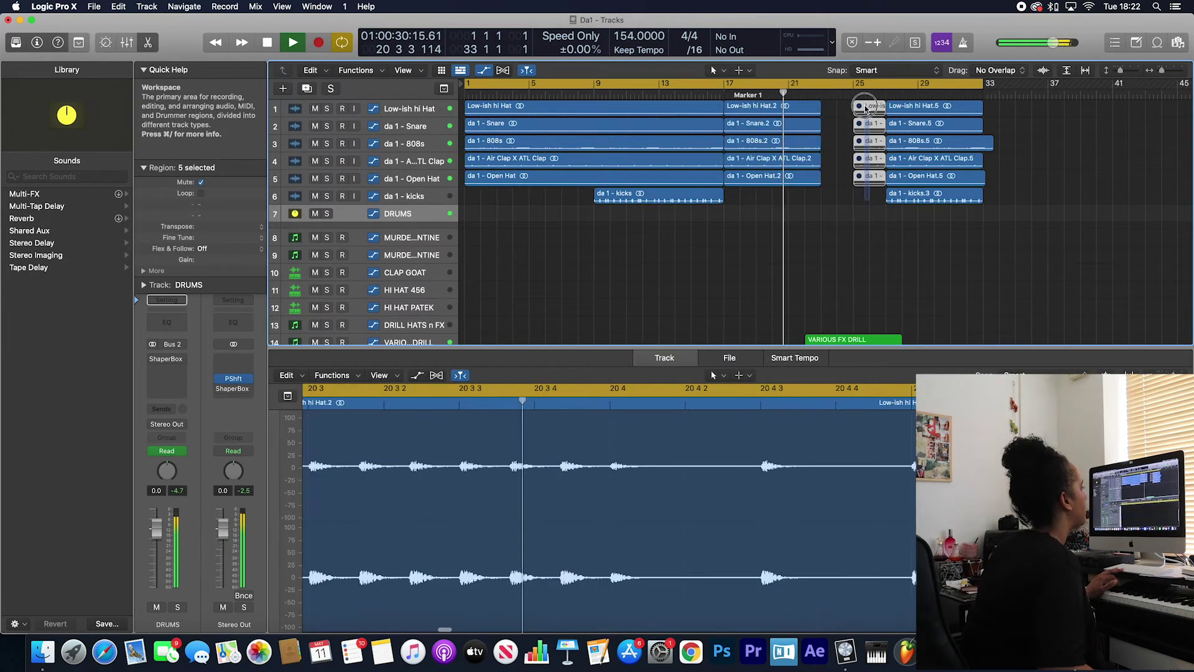
- Delete the five muted drum regions at bars 25–27 and extend the six drum regions after them back to bar 25
click(874, 115)
key(Delete)
click(894, 112)
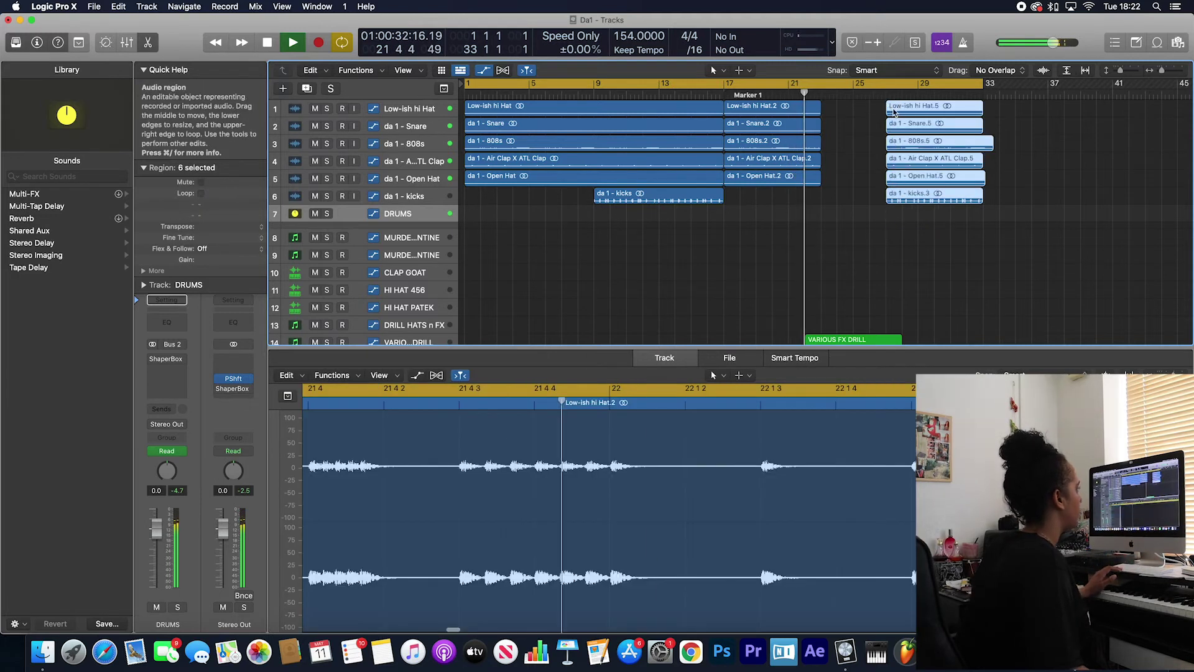
drag(888, 109, 856, 109)
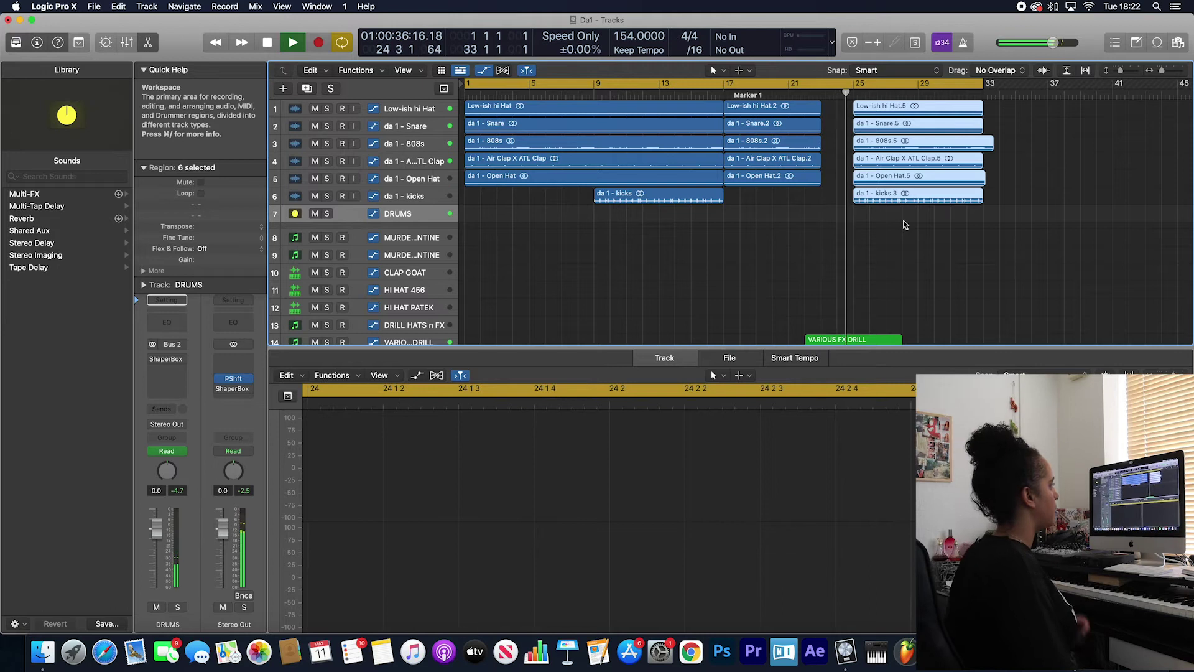
- Split the VARIOUS FX DRILL region at bar 25 with the Scissors tool
scroll(907, 224, down, 5)
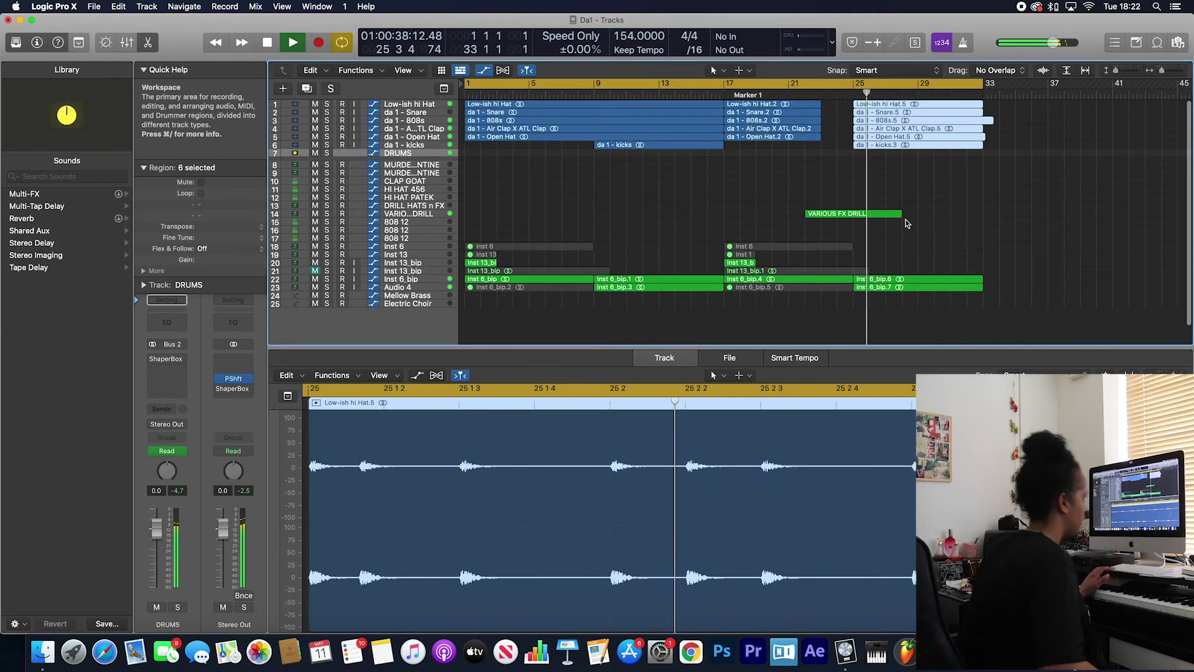
scroll(970, 220, right, 5)
scroll(914, 220, left, 5)
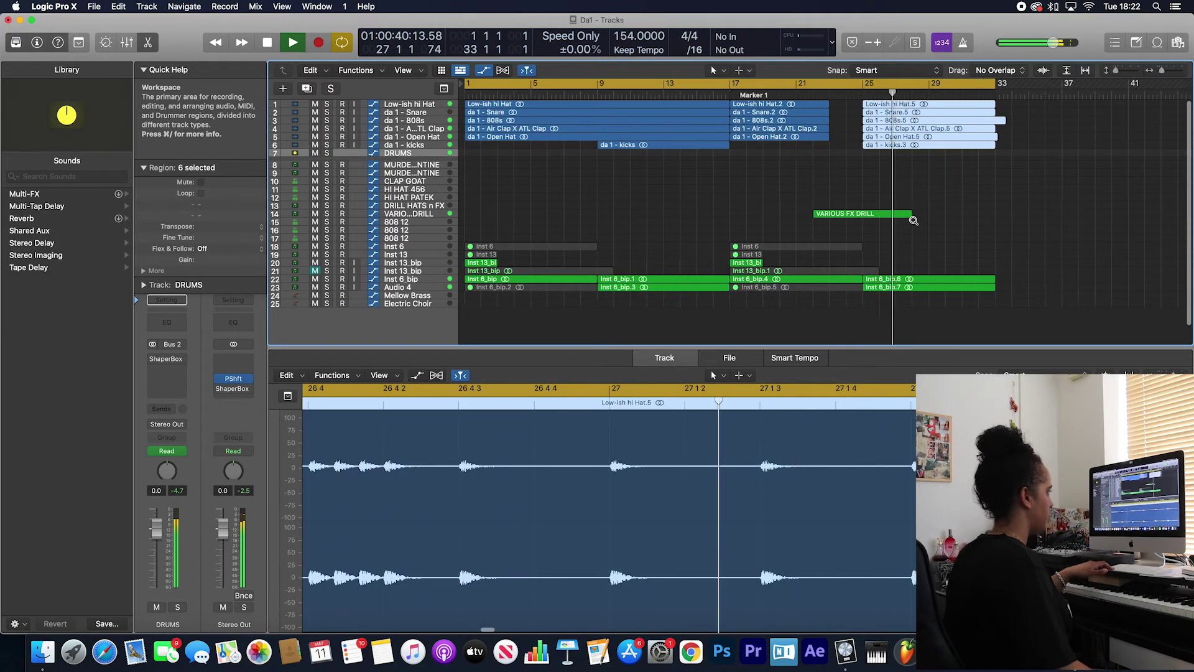
scroll(913, 220, up, 5)
scroll(914, 220, up, 3)
scroll(913, 219, down, 8)
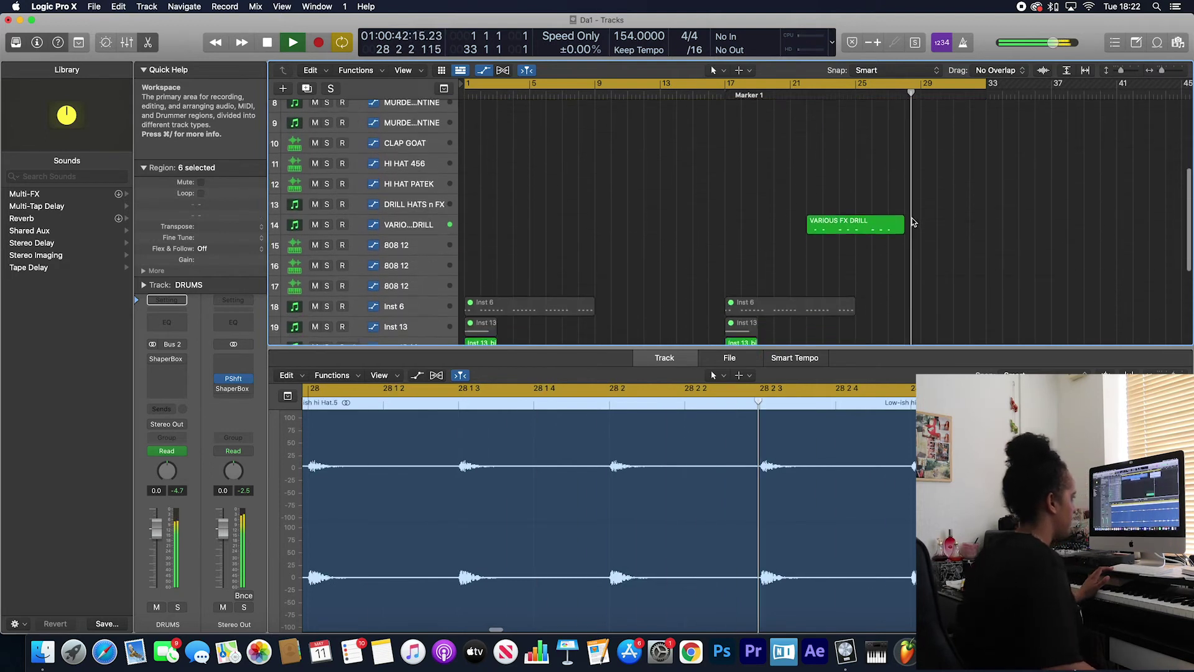
key(t)
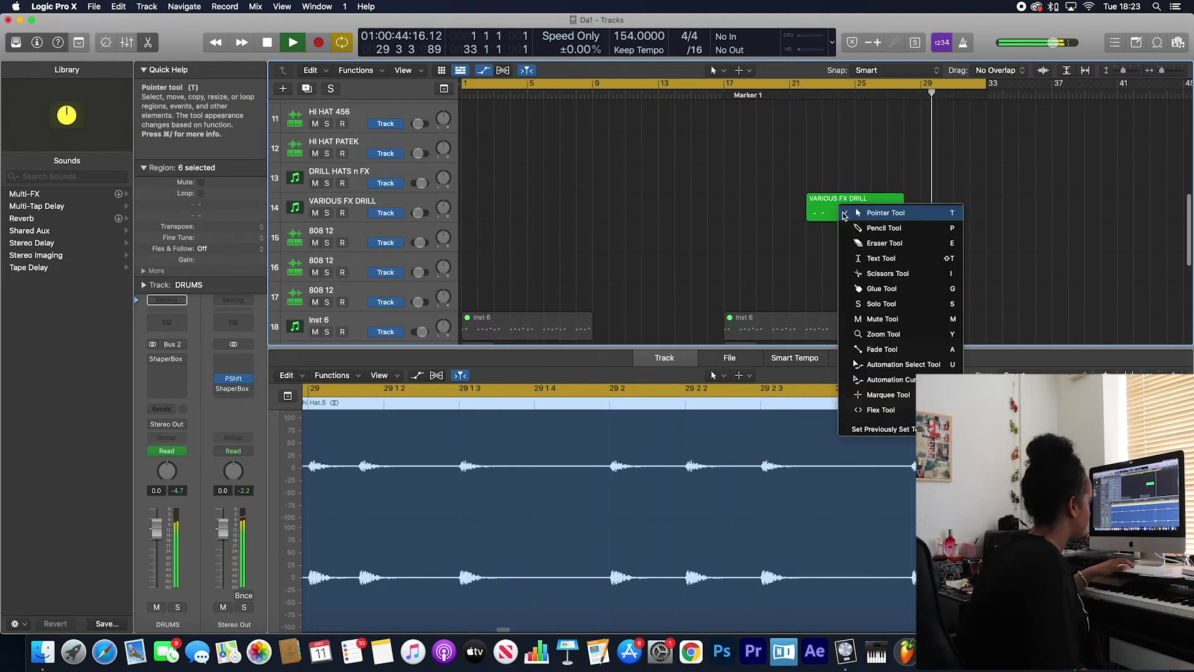
click(869, 273)
click(865, 212)
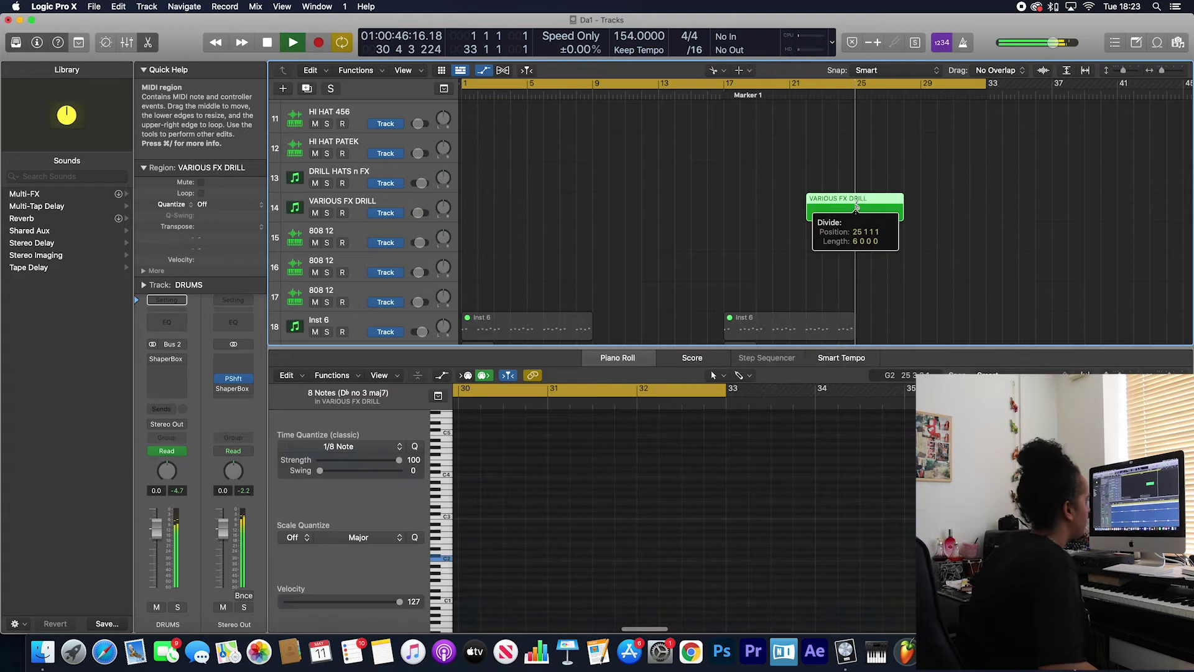
- Copy the second half of the split VARIOUS FX DRILL region to bar 29 on the same track
key(t)
click(874, 211)
drag(872, 209, 938, 200)
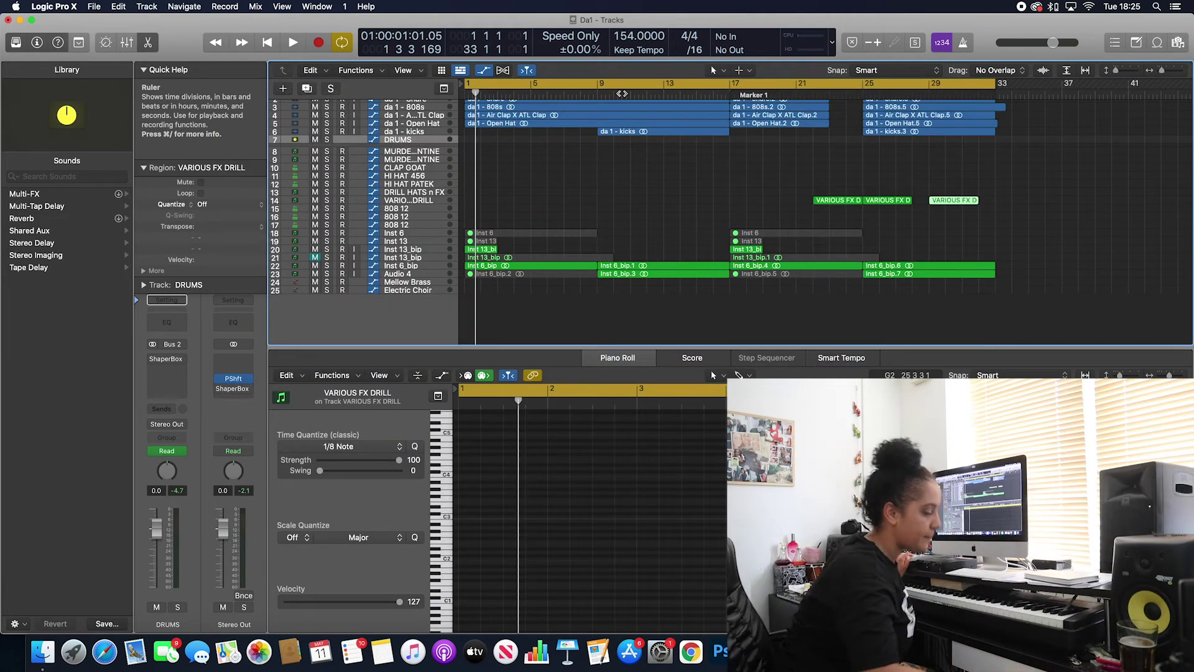
- Play the arrangement and replace the Retro Synth instrument on the Electric Choir track with a stereo Sampler
key(space)
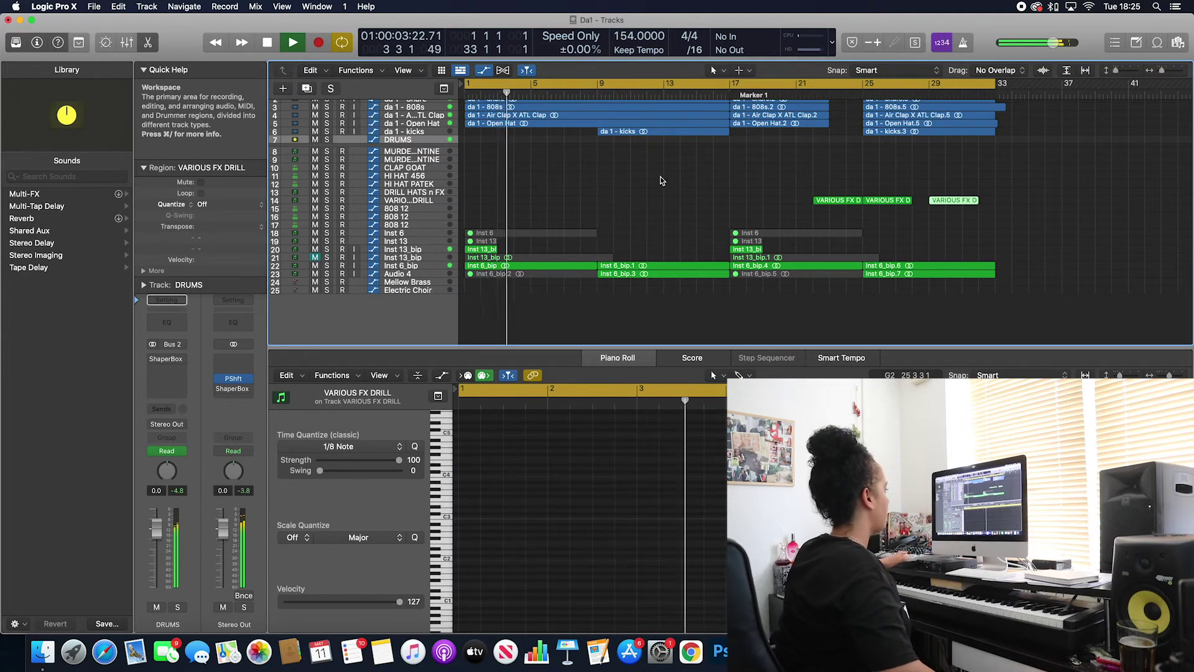
click(434, 292)
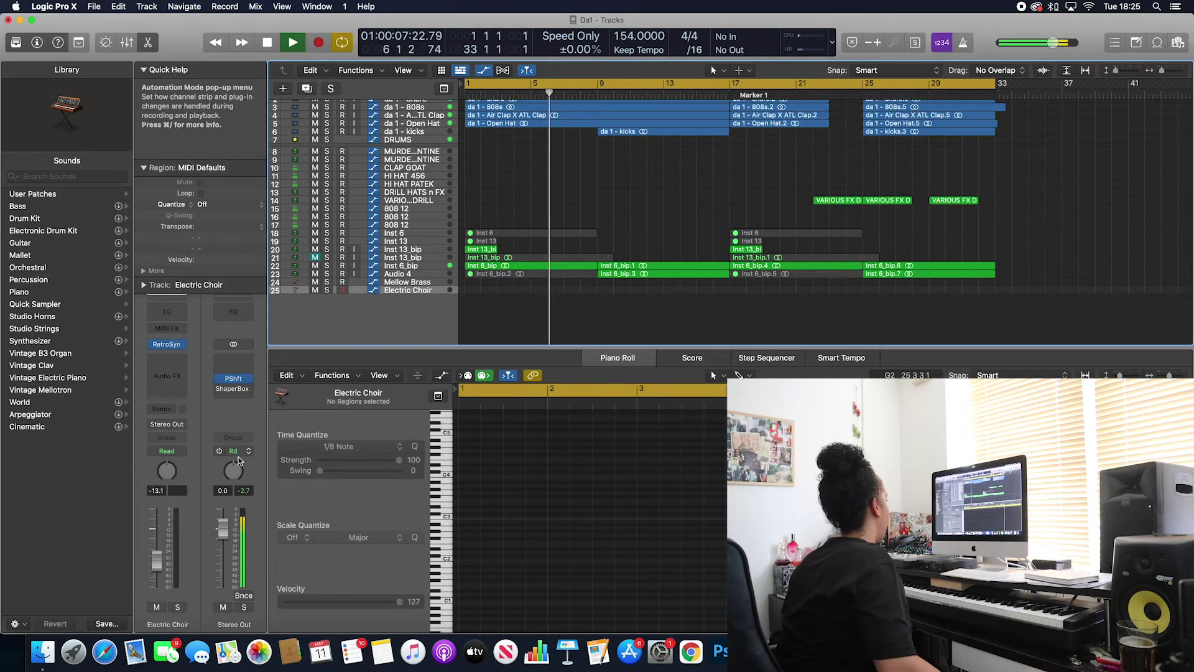
click(181, 345)
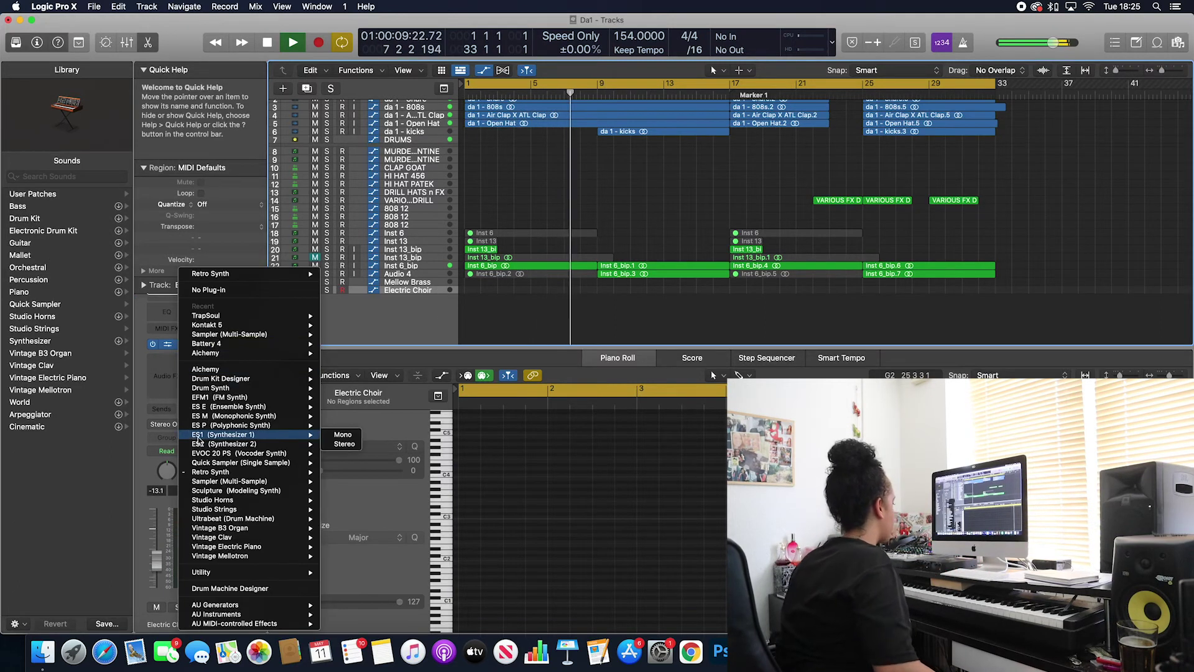
mouse_move(268, 615)
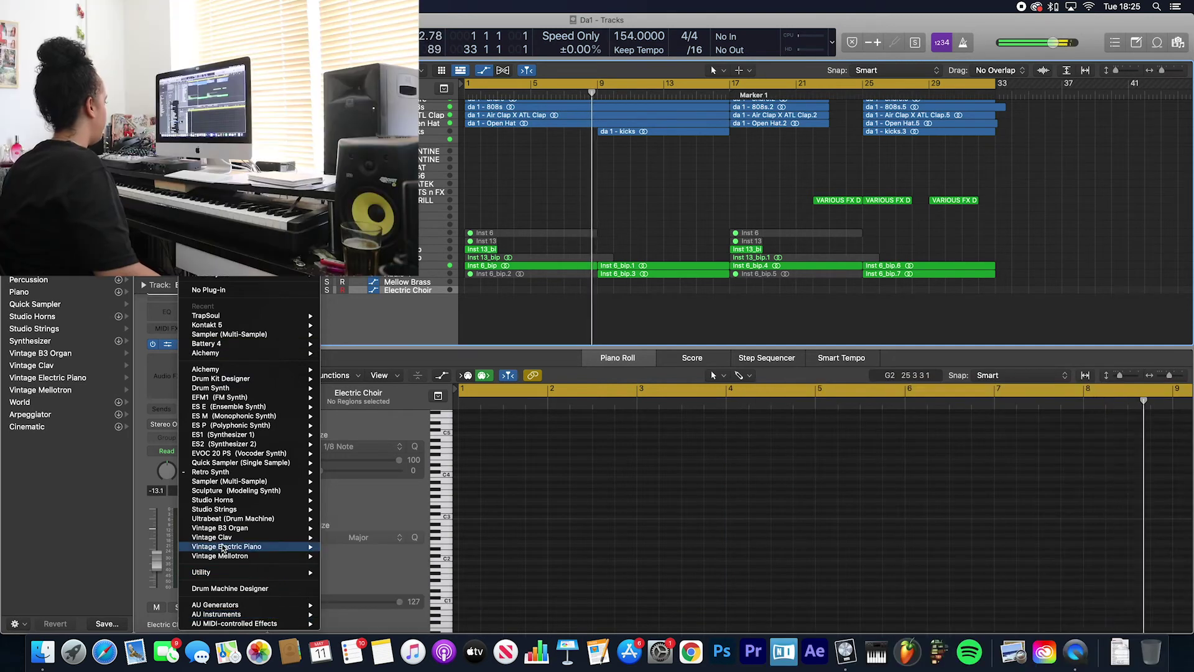
mouse_move(234, 501)
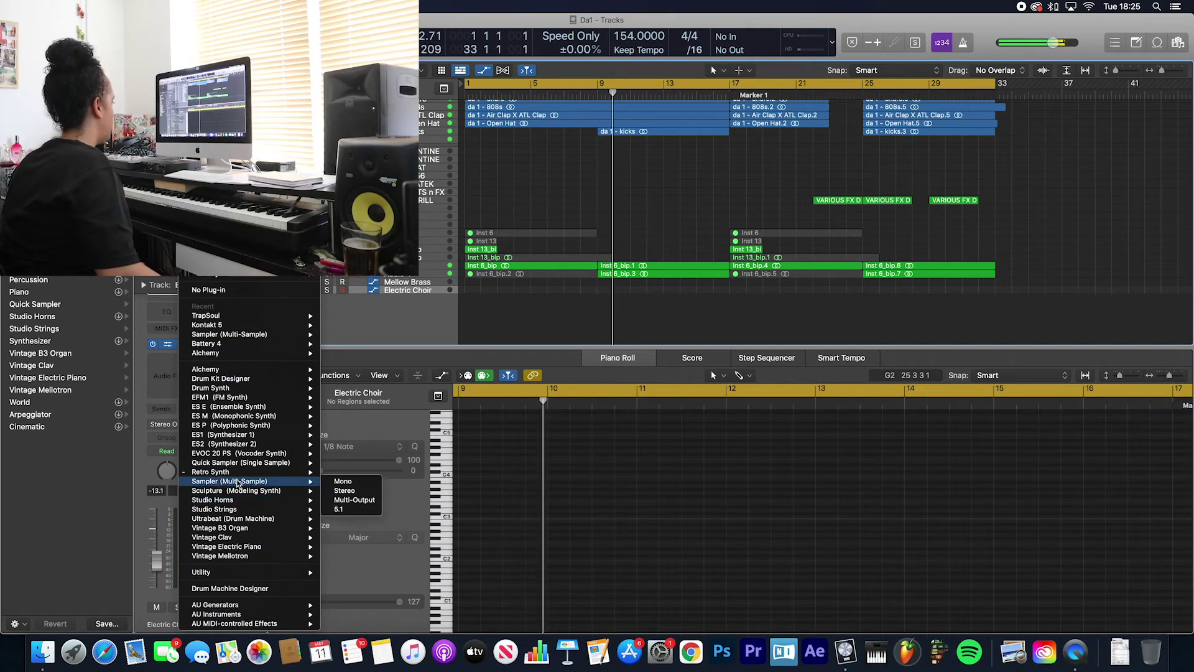
click(345, 491)
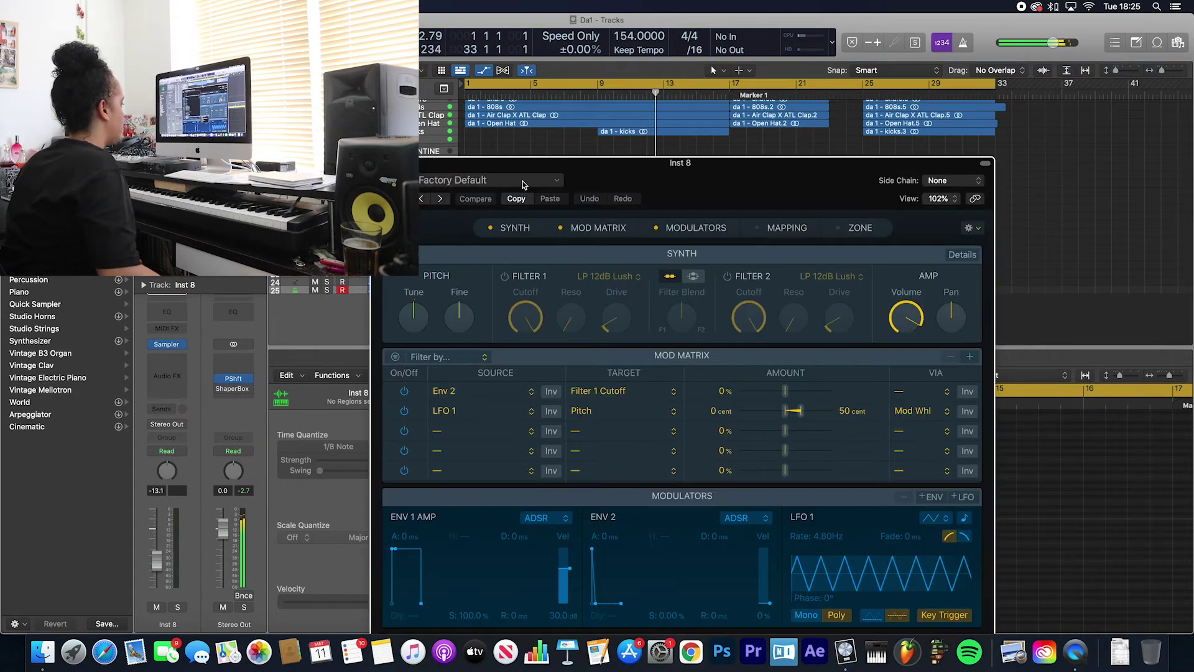
- Load the factory Classical Piano setting in the Sampler, close its window and raise the track volume to -2.0 dB
click(523, 184)
mouse_move(554, 460)
mouse_move(695, 465)
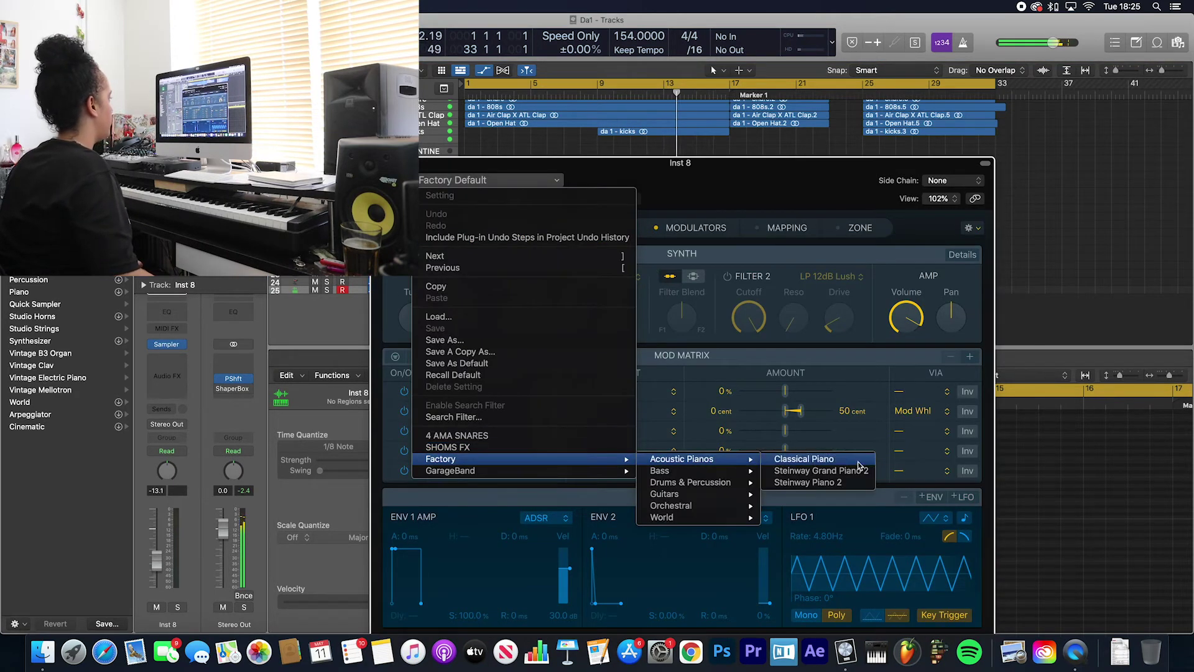
click(804, 458)
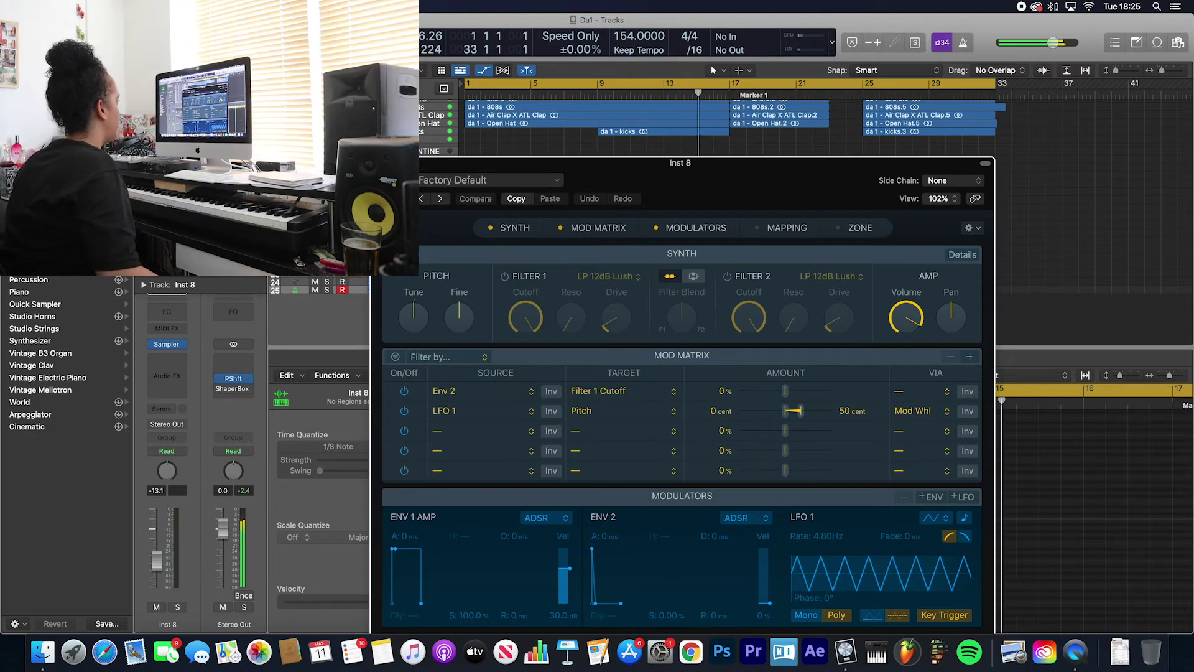
click(379, 163)
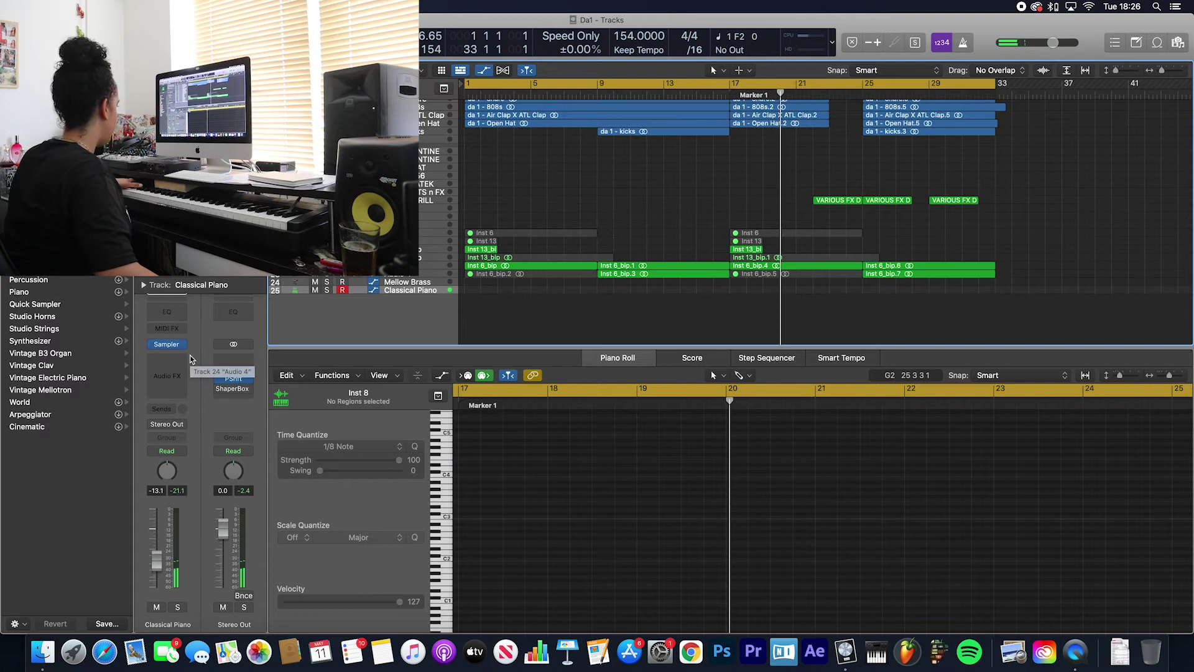
drag(154, 548, 153, 535)
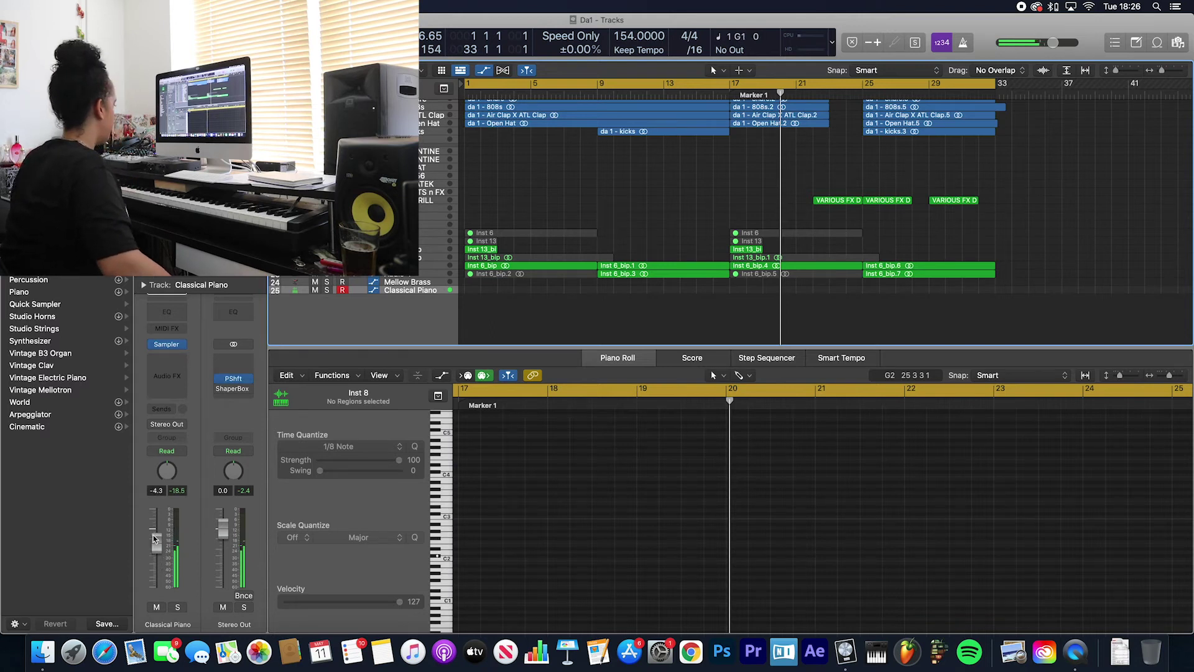
drag(154, 527, 158, 538)
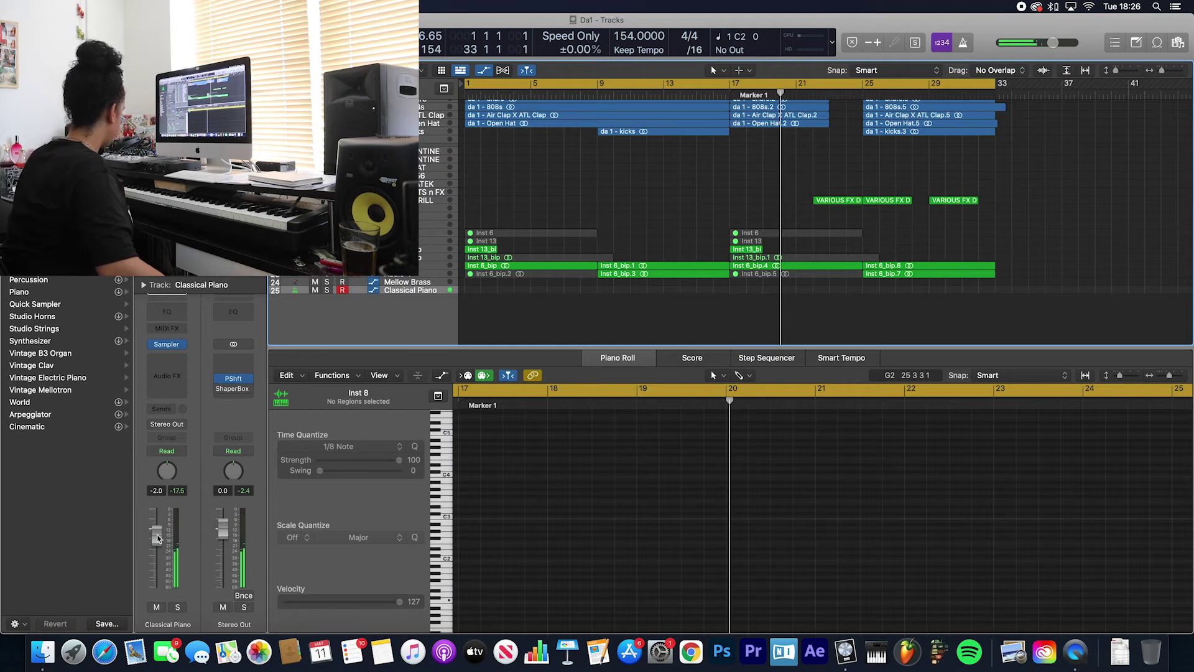
- Record a short low piano phrase on the Classical Piano track in bar 8, just before the kicks enter
key(space)
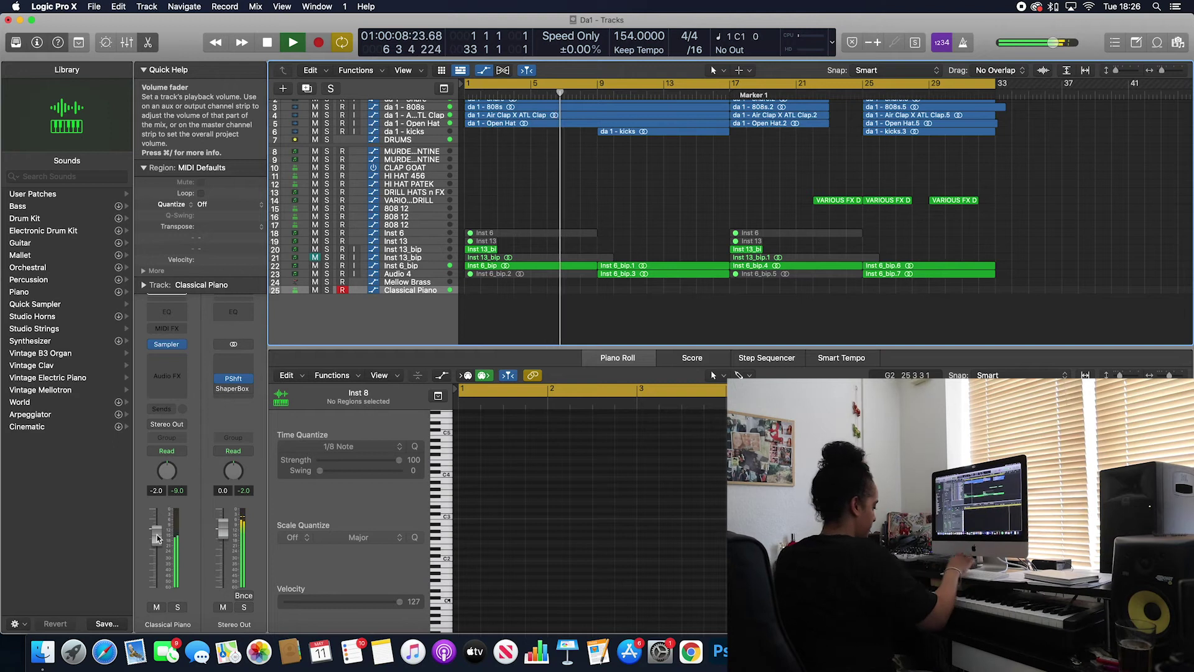
key(r)
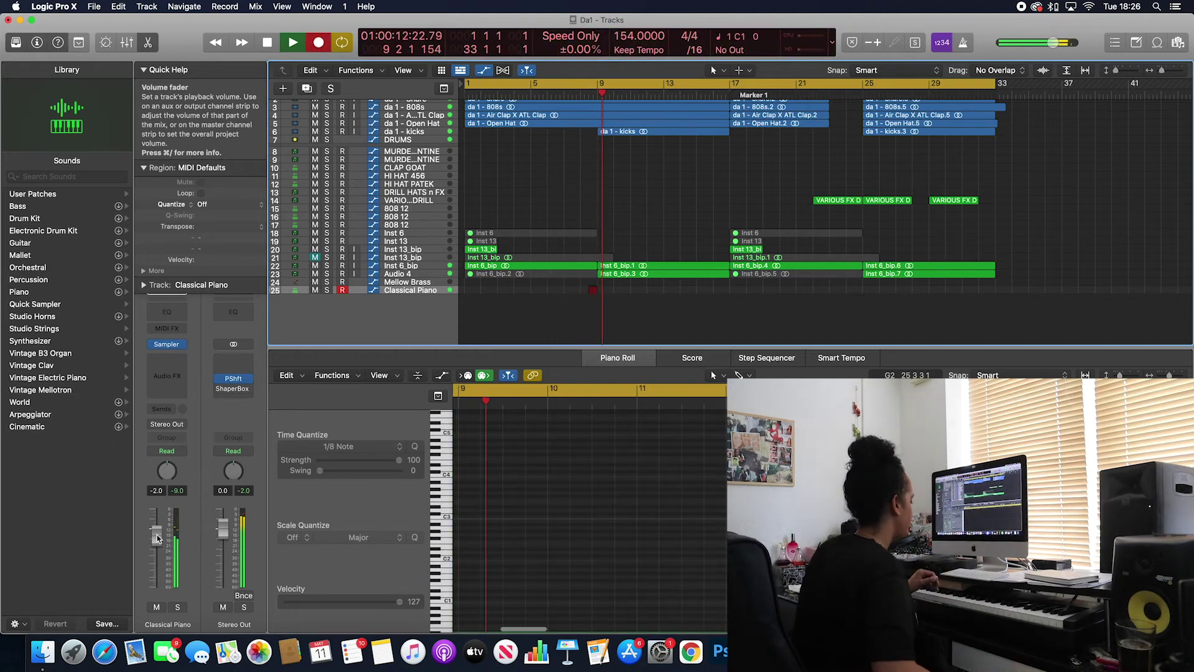
key(space)
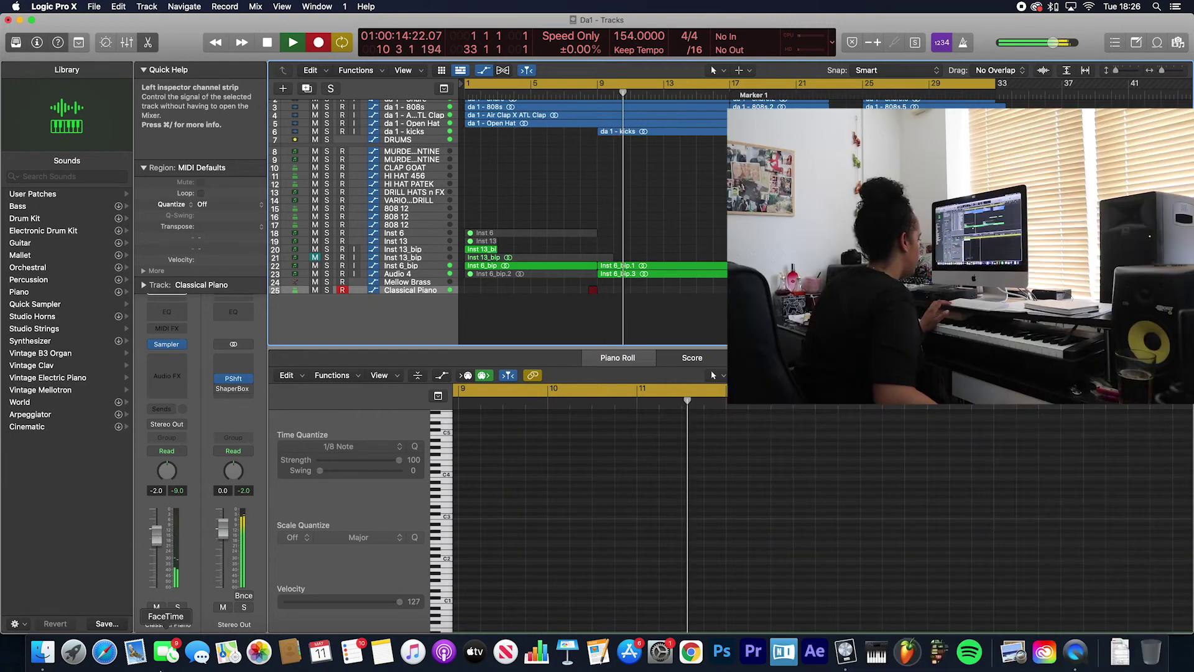
- Select the four recorded piano notes, quantize them to 1/16 Note and play back the result
drag(586, 588, 484, 609)
key(q)
scroll(445, 602, down, 1)
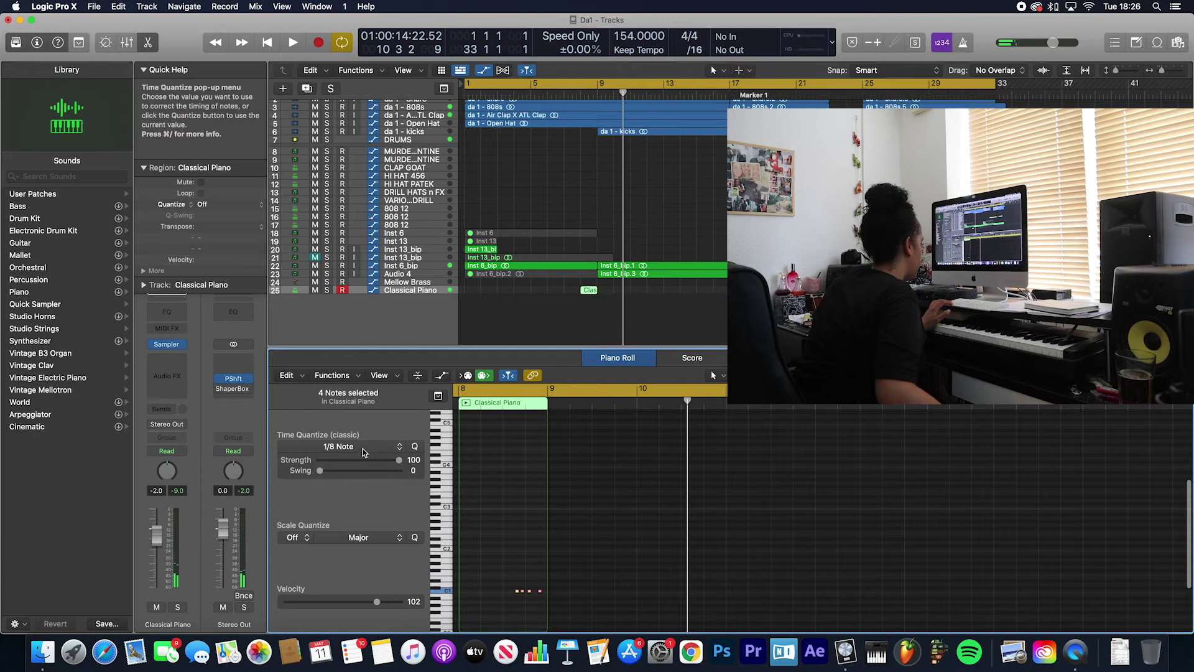
click(355, 446)
click(355, 519)
key(space)
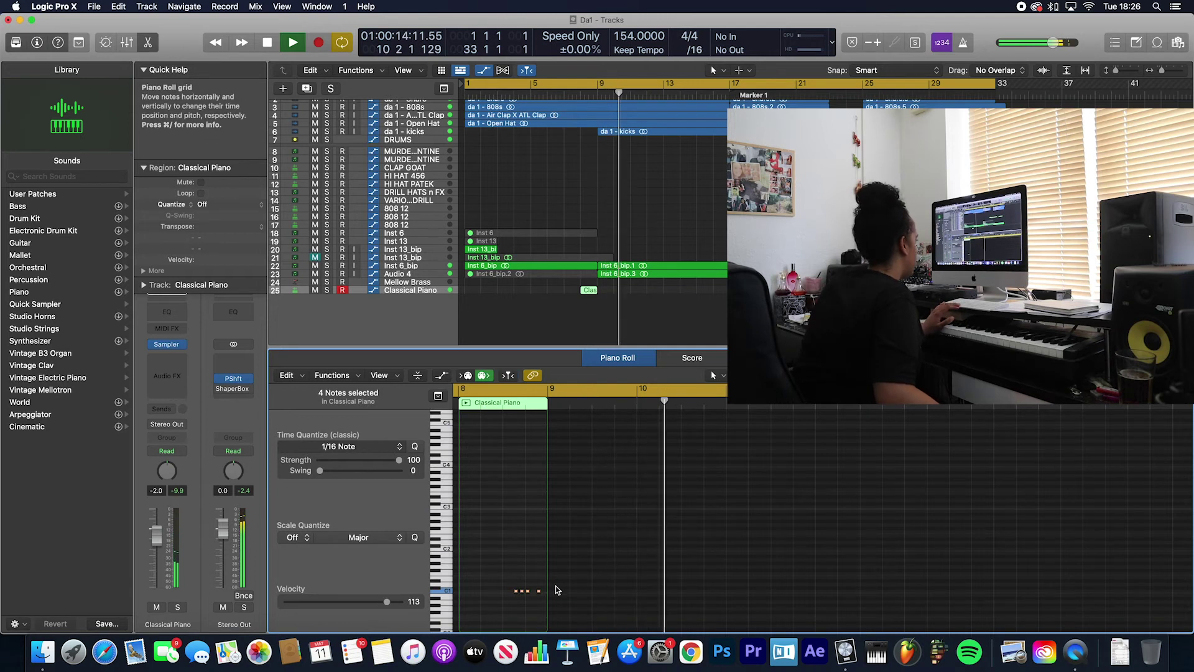
- Show the Note Velocity lane in the Piano Roll, shape the four piano notes into a rising velocity ramp and play them back
click(443, 376)
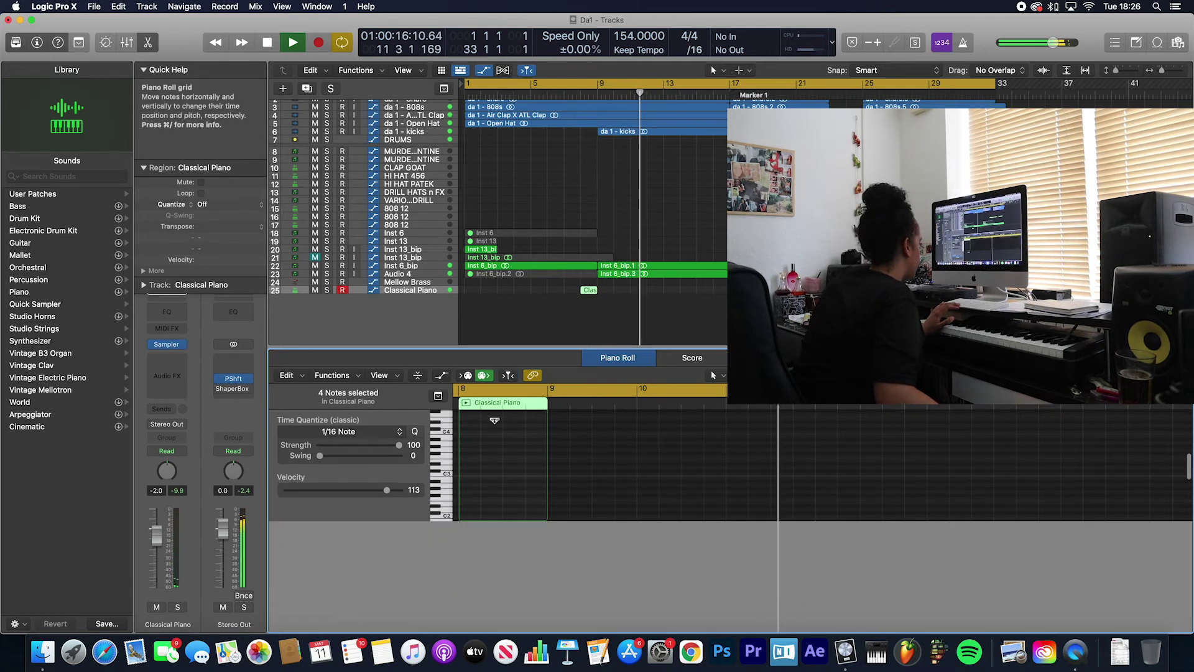
key(space)
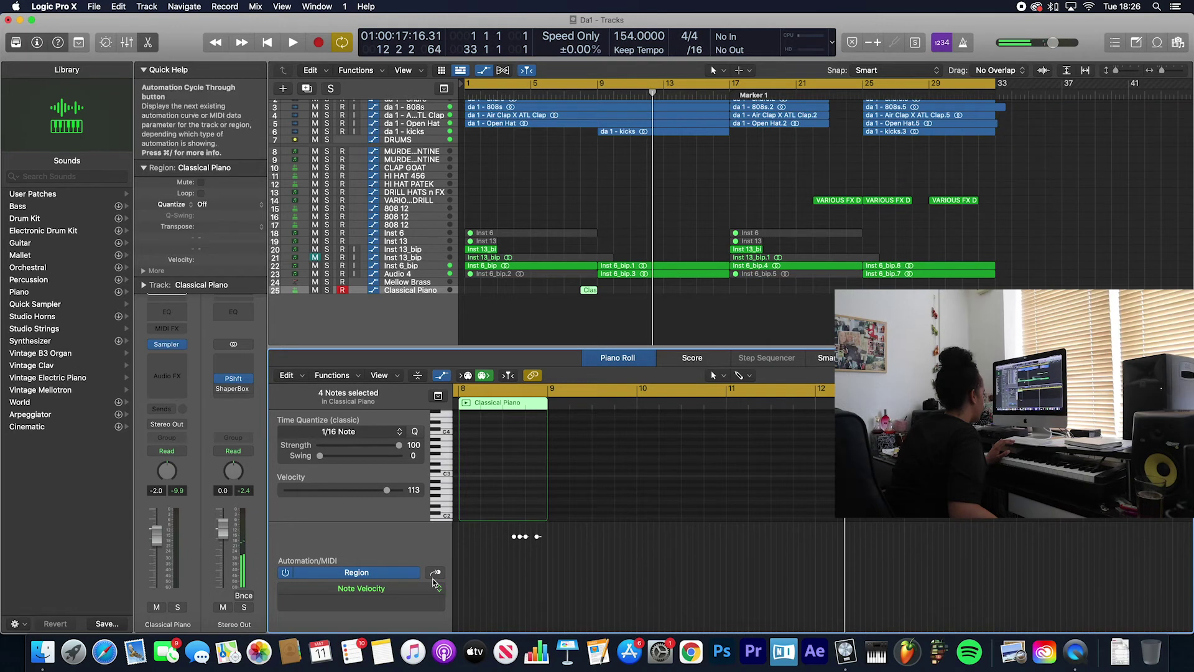
drag(541, 556, 519, 566)
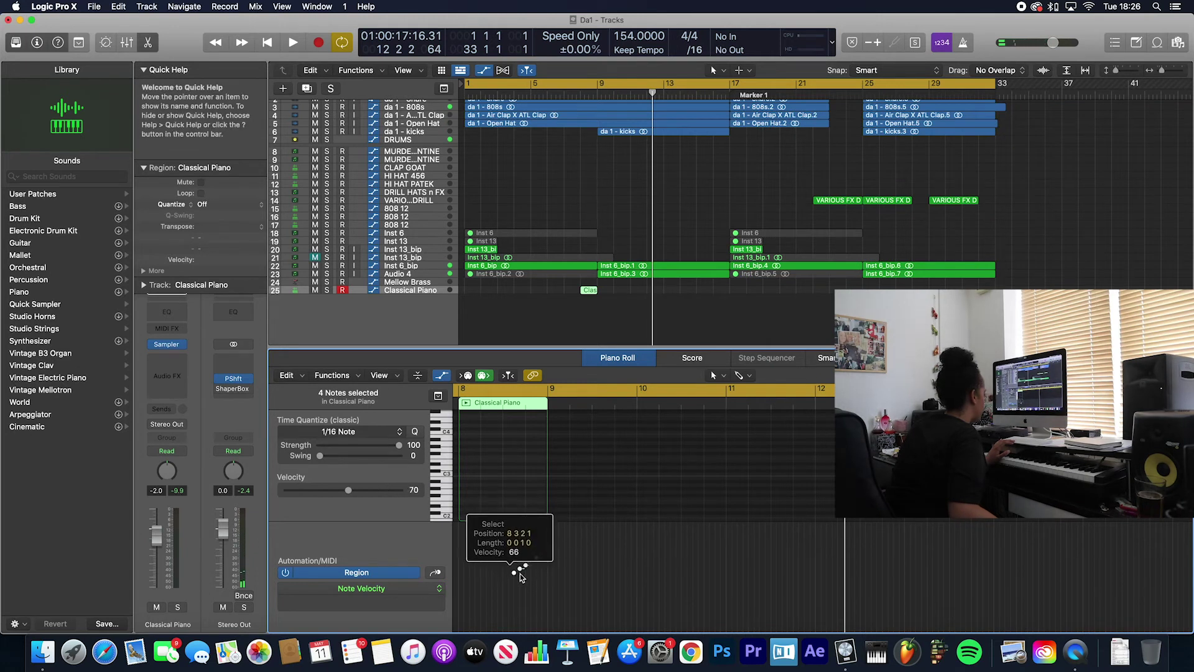
double_click(478, 405)
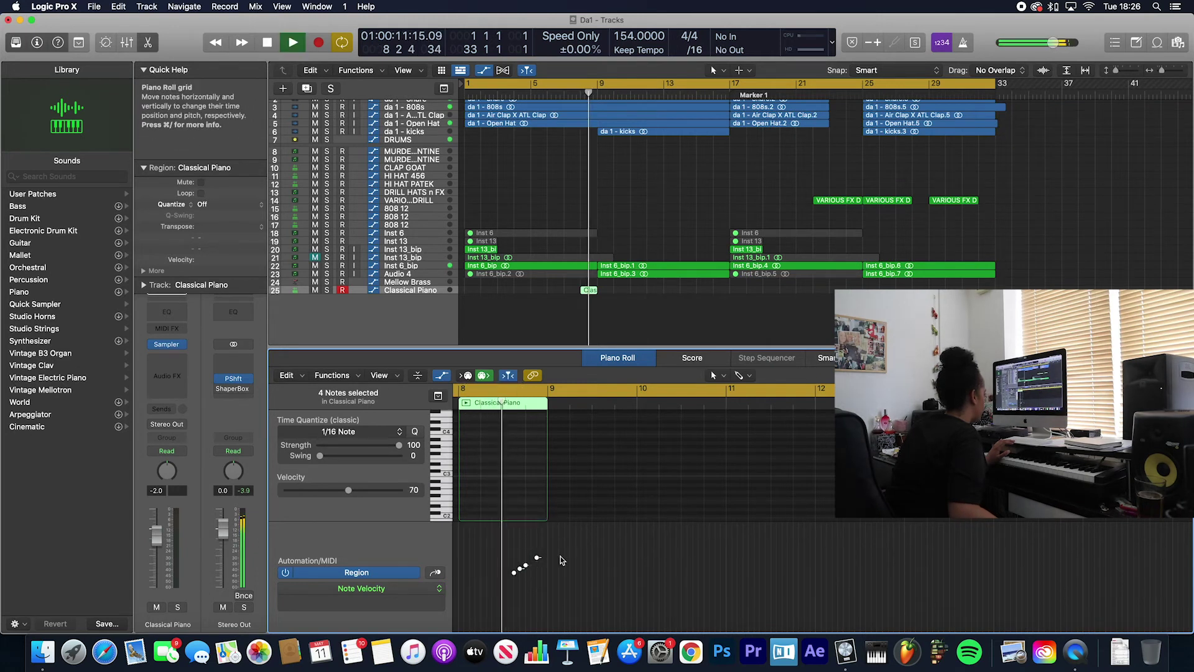
key(space)
- Raise the velocities of the four piano notes together to 108, auditioning the fill from bar 8, and deselect the region
drag(538, 561, 538, 528)
key(space)
scroll(560, 516, down, 5)
drag(538, 529, 540, 518)
scroll(510, 435, right, 1)
key(space)
key(space)
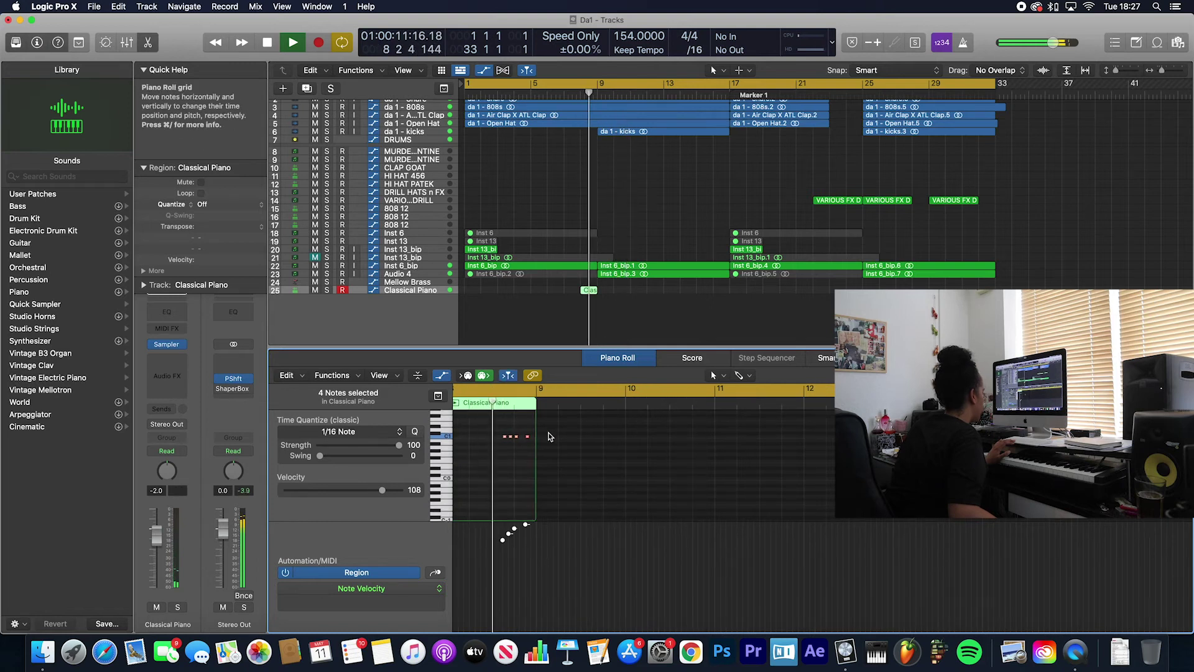
click(642, 308)
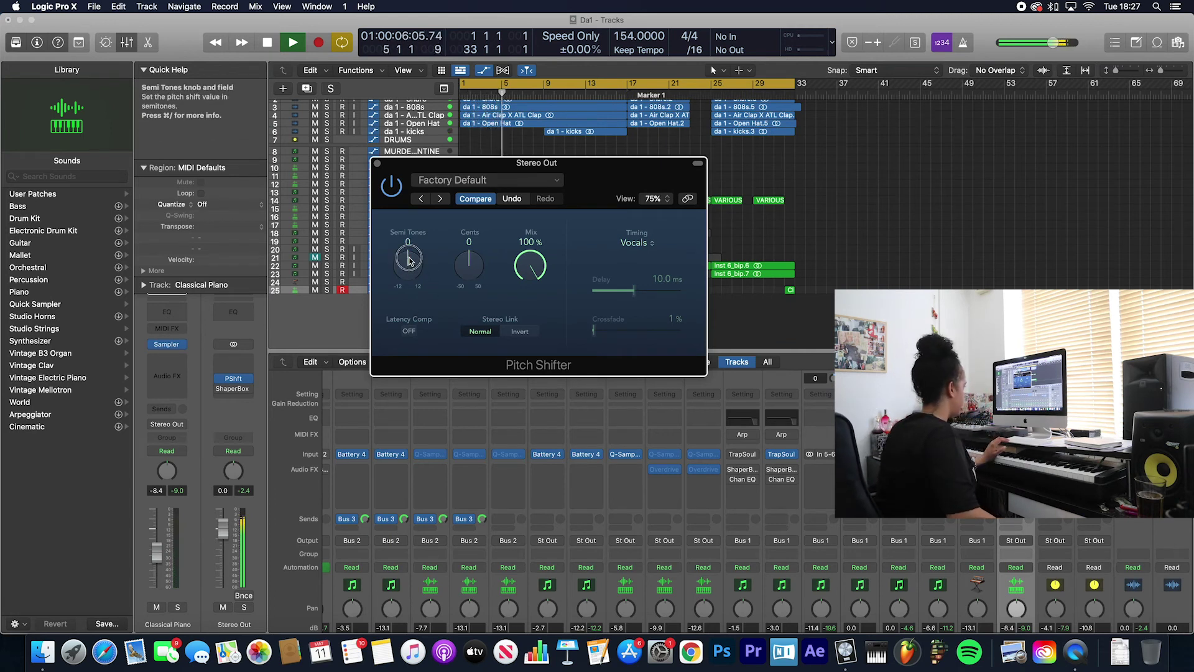
- Try momentary pitch bends with the Semi Tones control of the Stereo Out Pitch Shifter during playback and close the plug-in window
drag(408, 281, 408, 293)
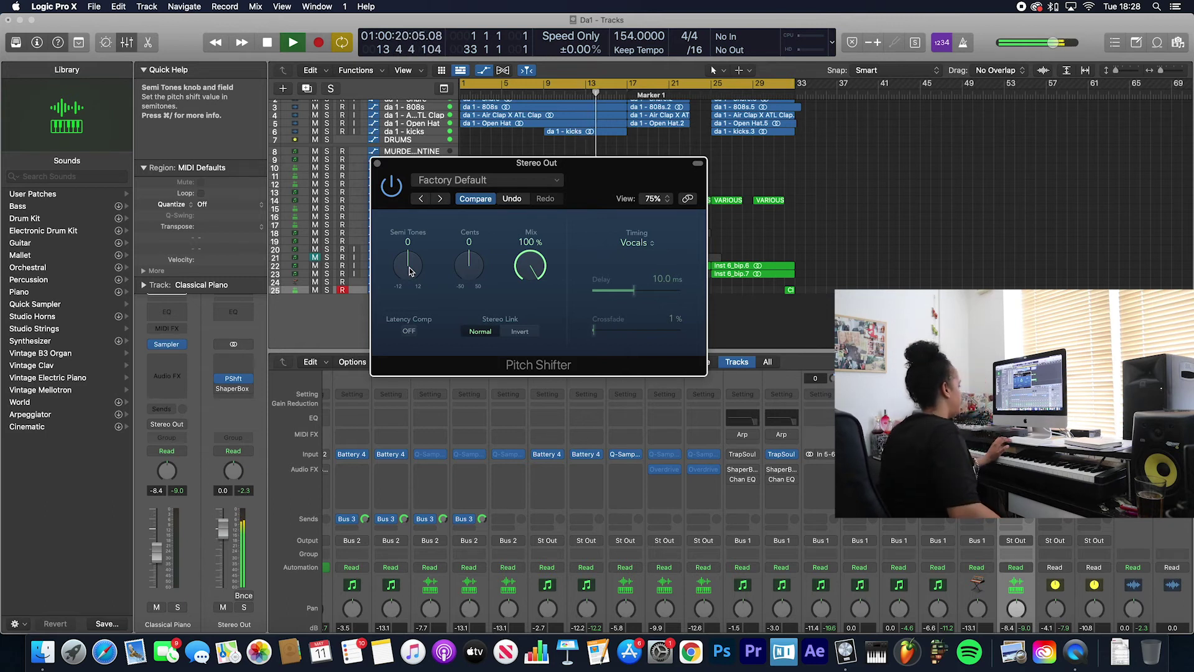
drag(408, 284, 410, 296)
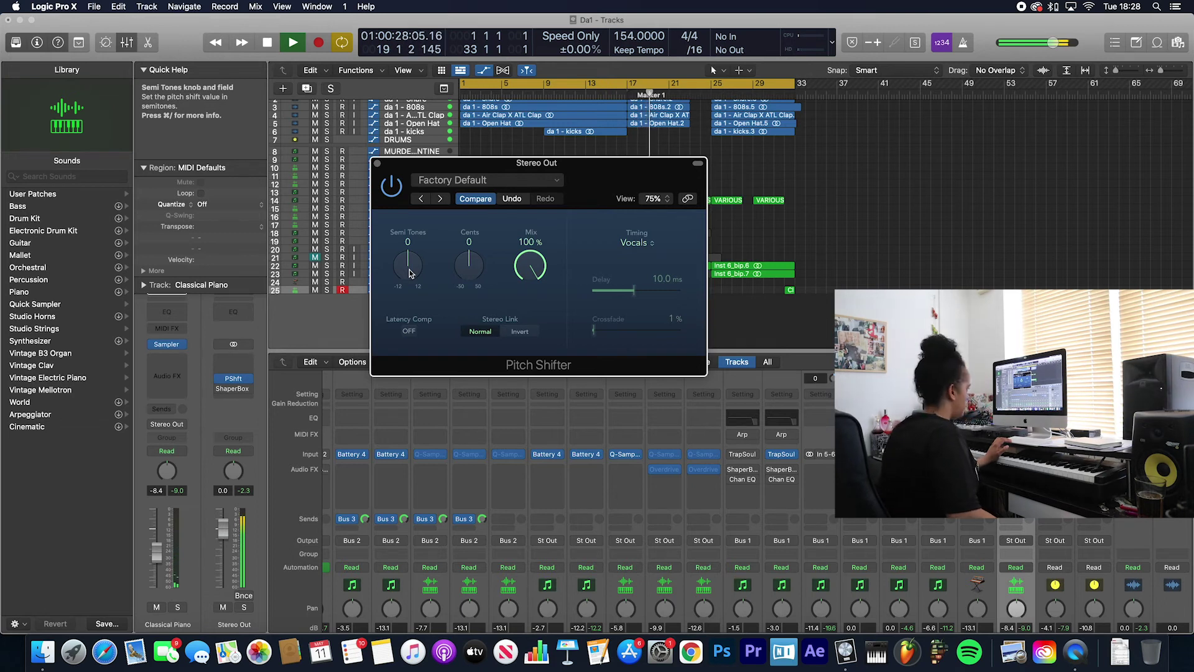
click(377, 166)
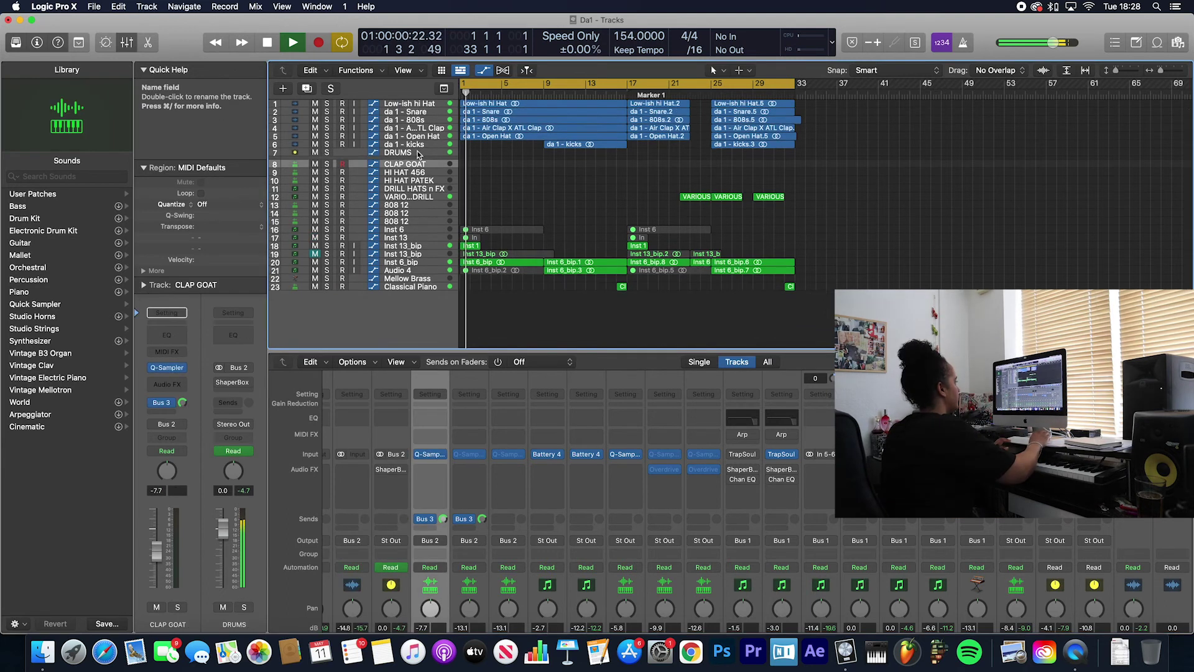
- Delete the unused CLAP GOAT, HI HAT 456, HI HAT PATEK, DRILL HATS n FX, 808 12 and Mellow Brass tracks
key(super+BackSpace)
key(super+BackSpace)
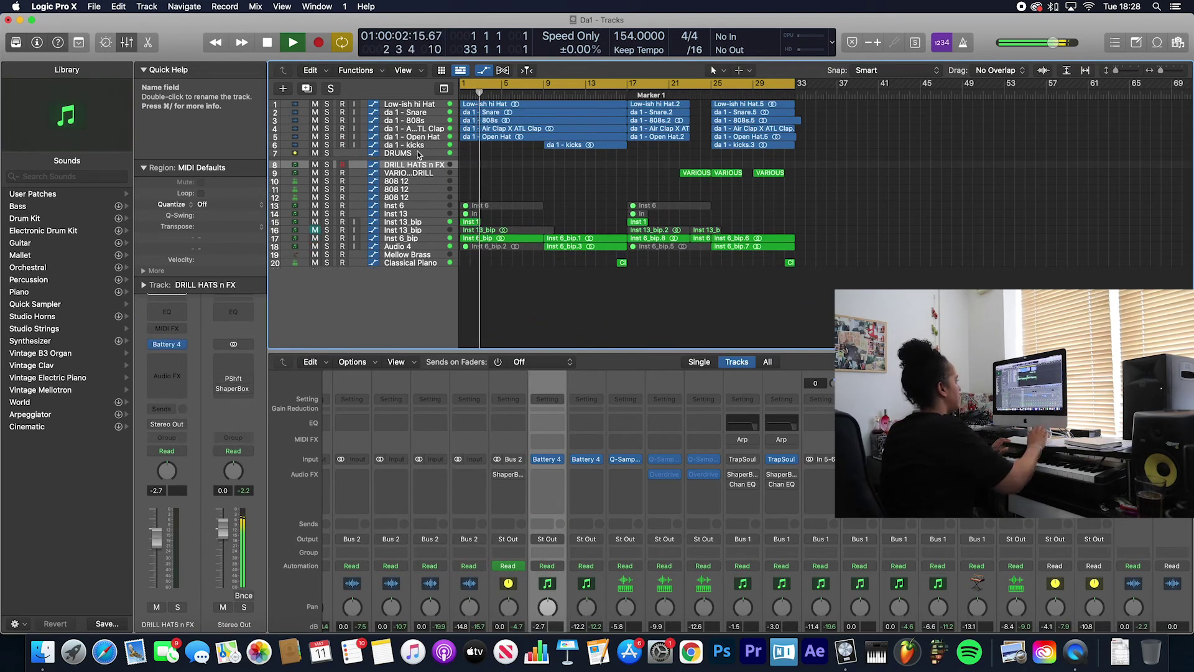
click(414, 173)
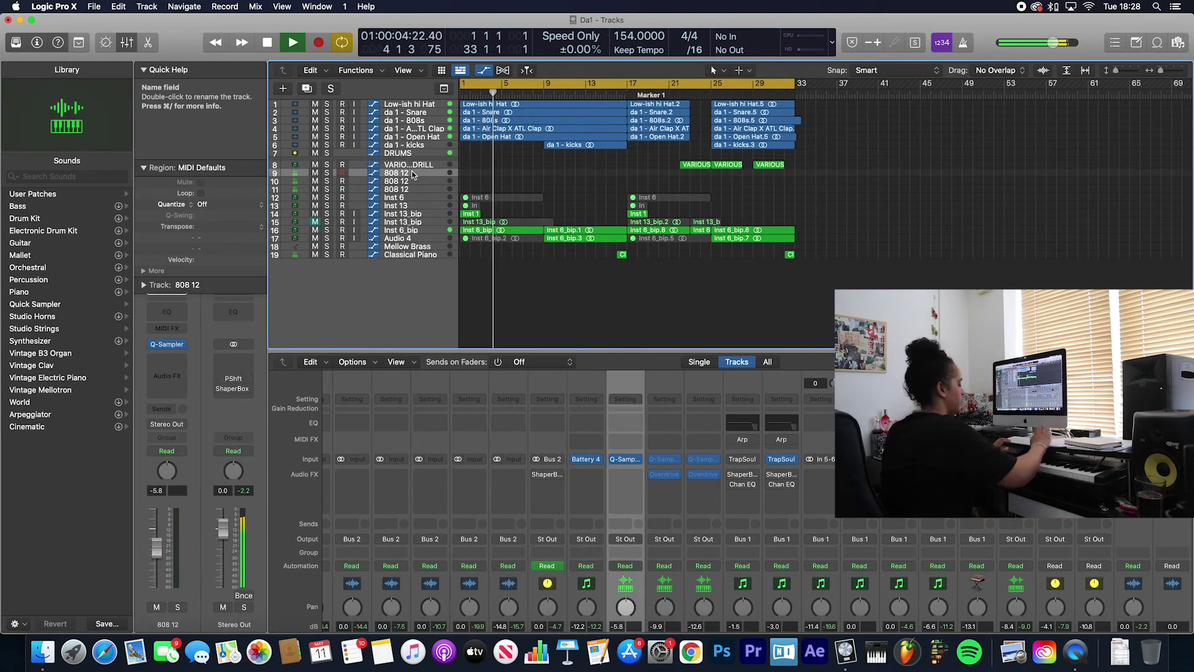
key(super+BackSpace)
key(super+BackSpace)
key(super+BackSpace)
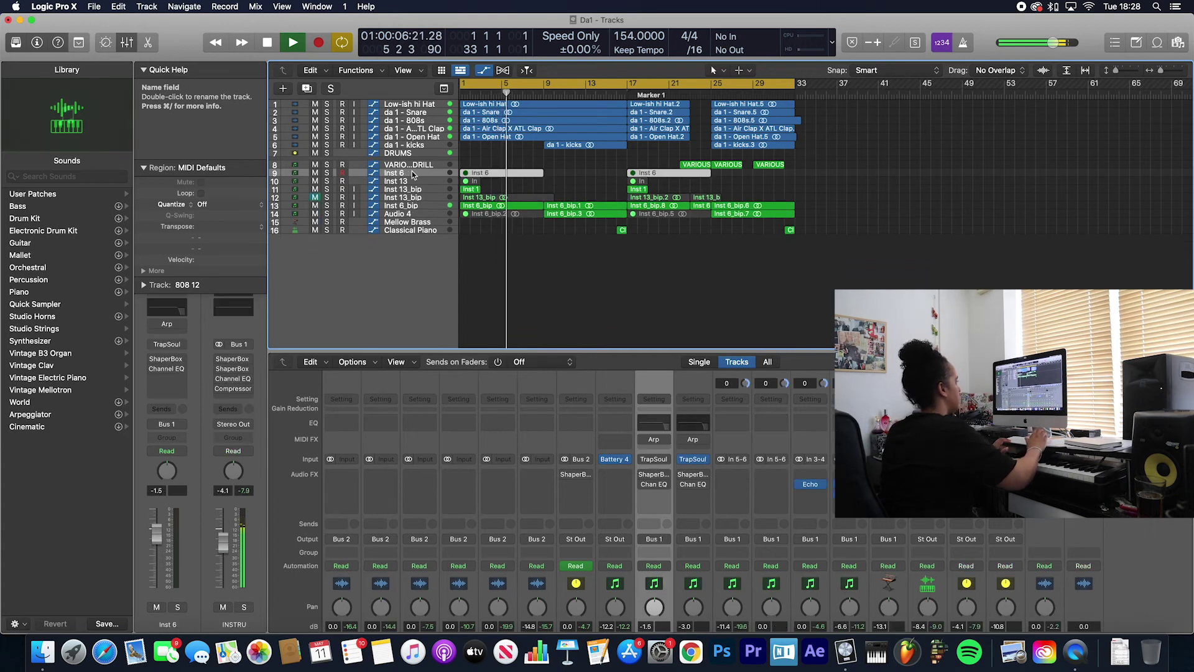
click(410, 222)
key(super+BackSpace)
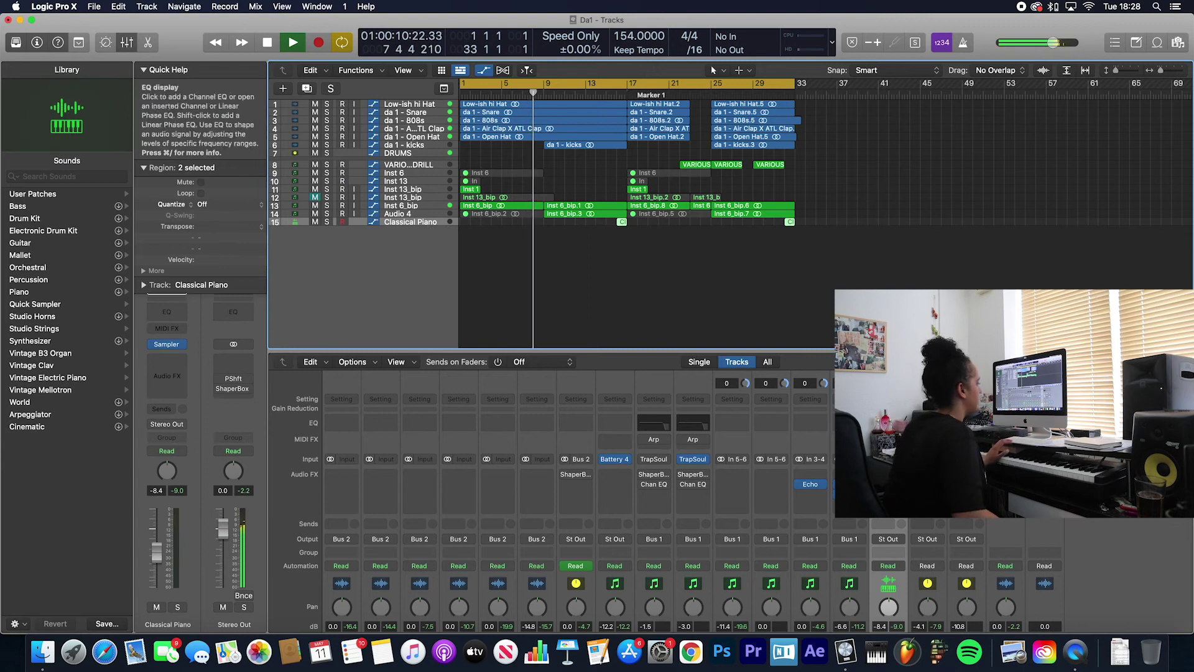
- Review the channel levels on the mixer faders while the arrangement plays and stop playback
scroll(1189, 567, down, 5)
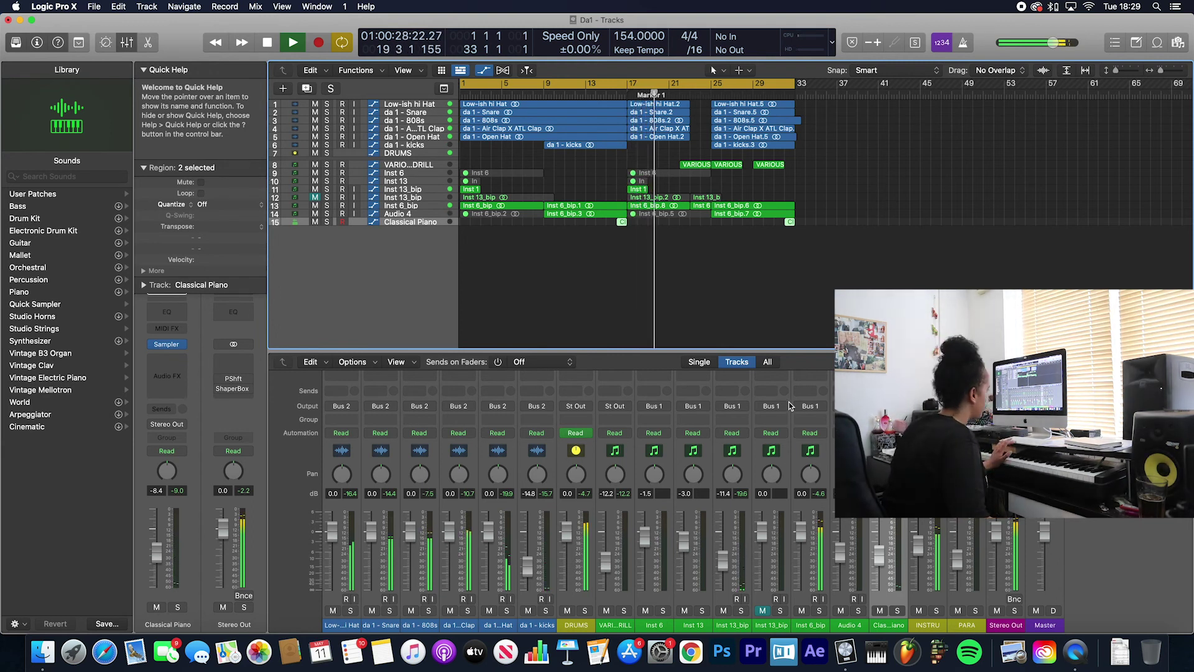
key(space)
right_click(1076, 653)
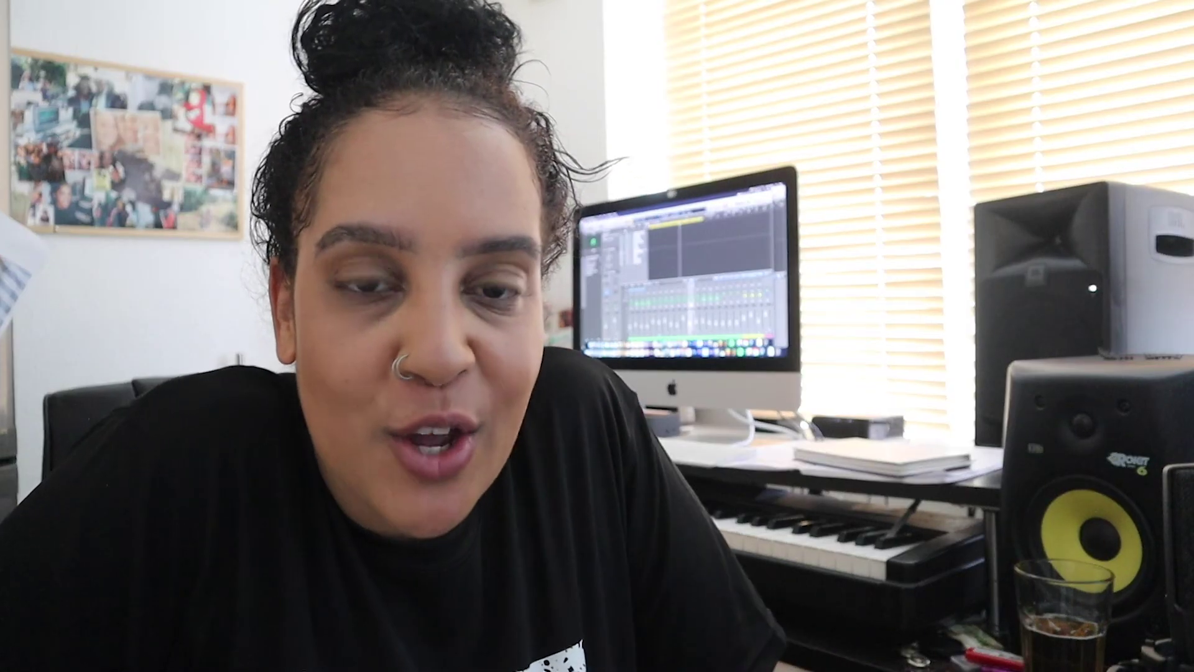